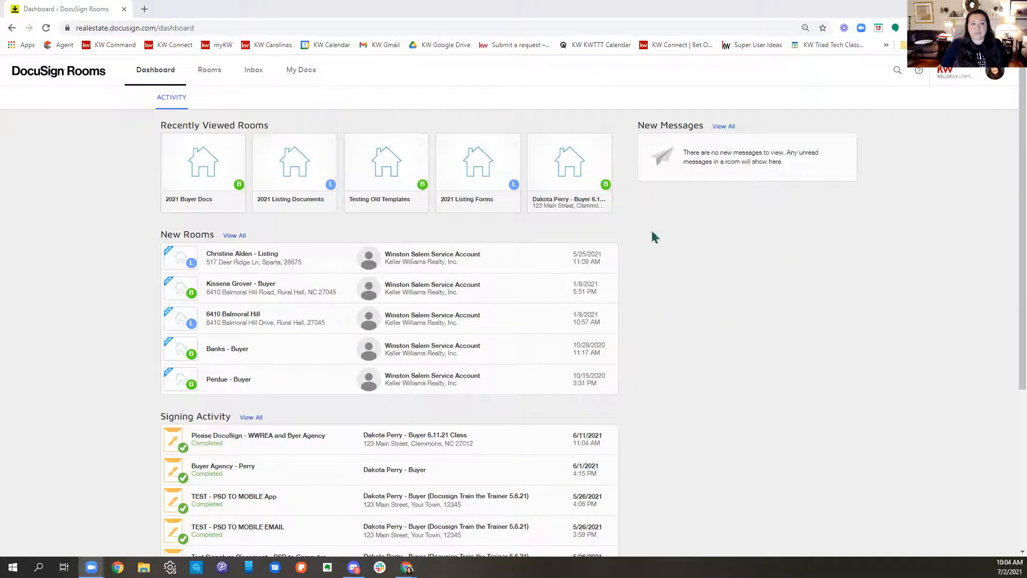
pyautogui.moveTo(110, 76); pyautogui.dragTo(15, 76)
pyautogui.click(62, 85)
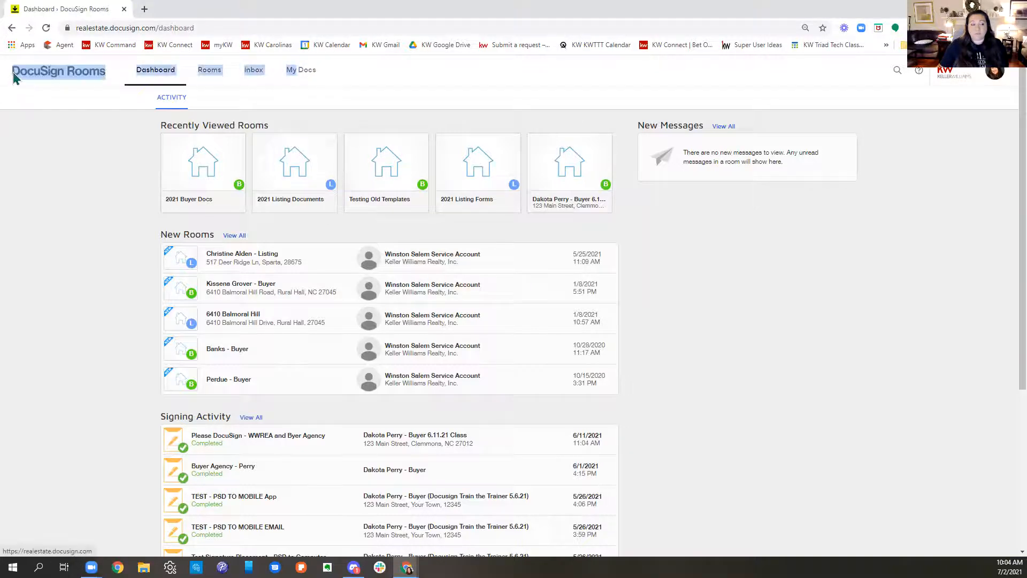
pyautogui.click(30, 153)
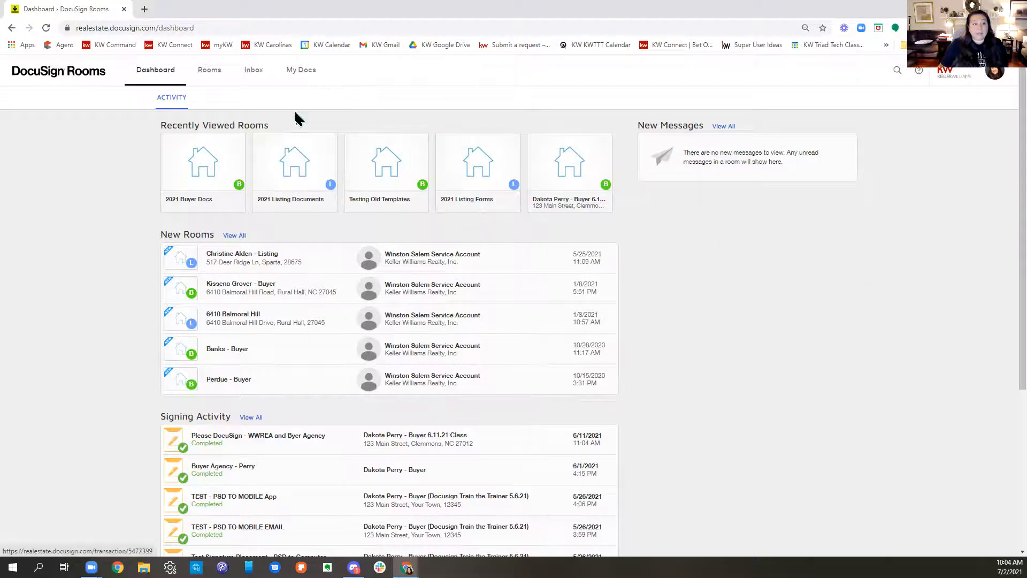
pyautogui.click(256, 31)
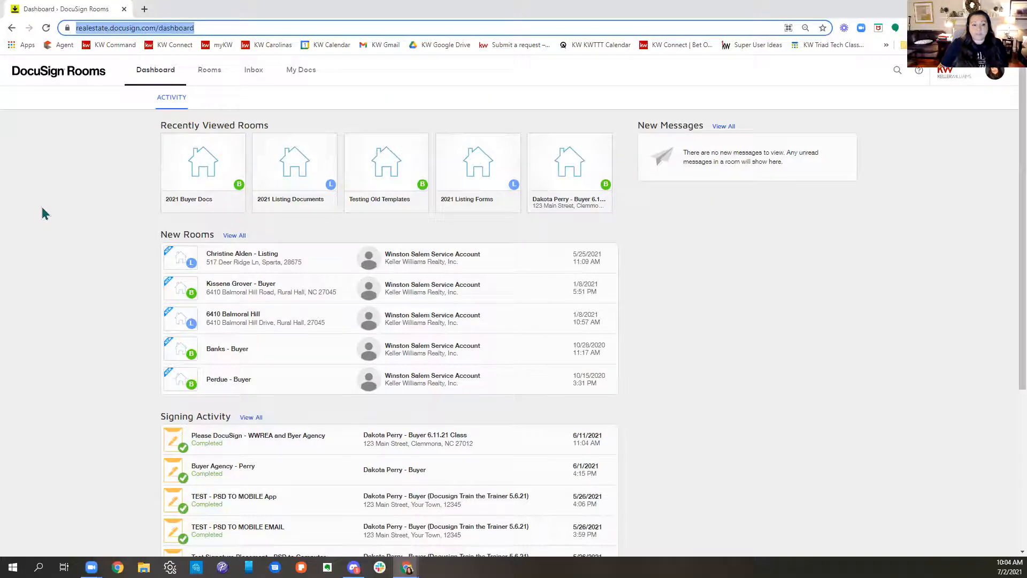
# Step: Create a form template in My Docs from the 201 - Exclusive Buyer Agency Agreement in the KWRE Buyer Forms group
pyautogui.click(298, 80)
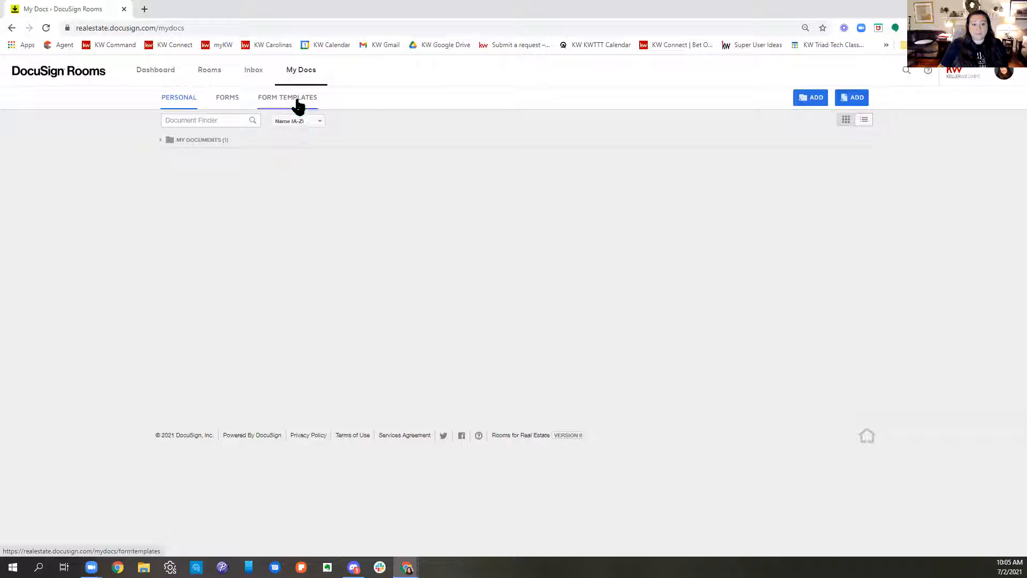
pyautogui.click(297, 101)
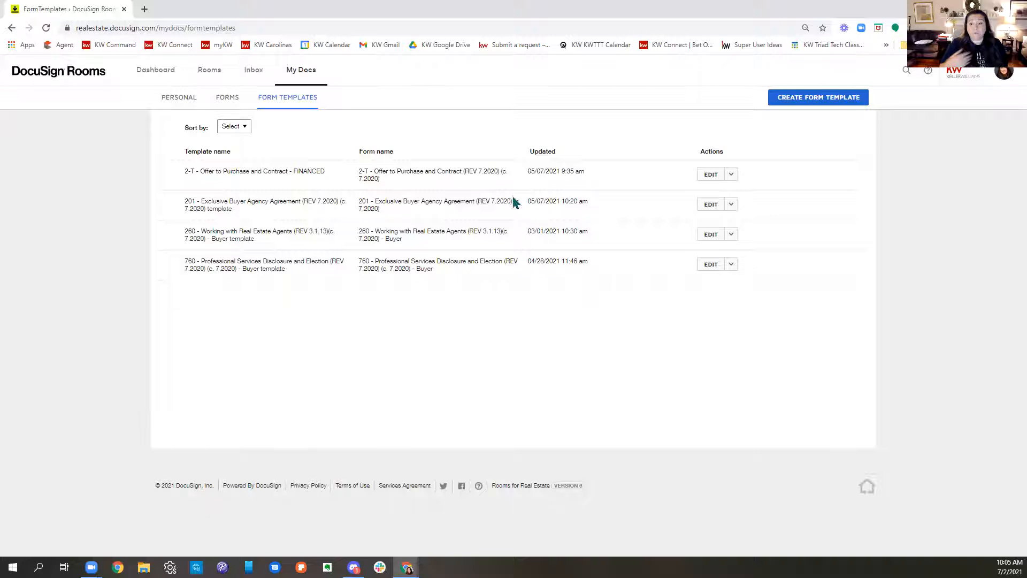
pyautogui.click(829, 107)
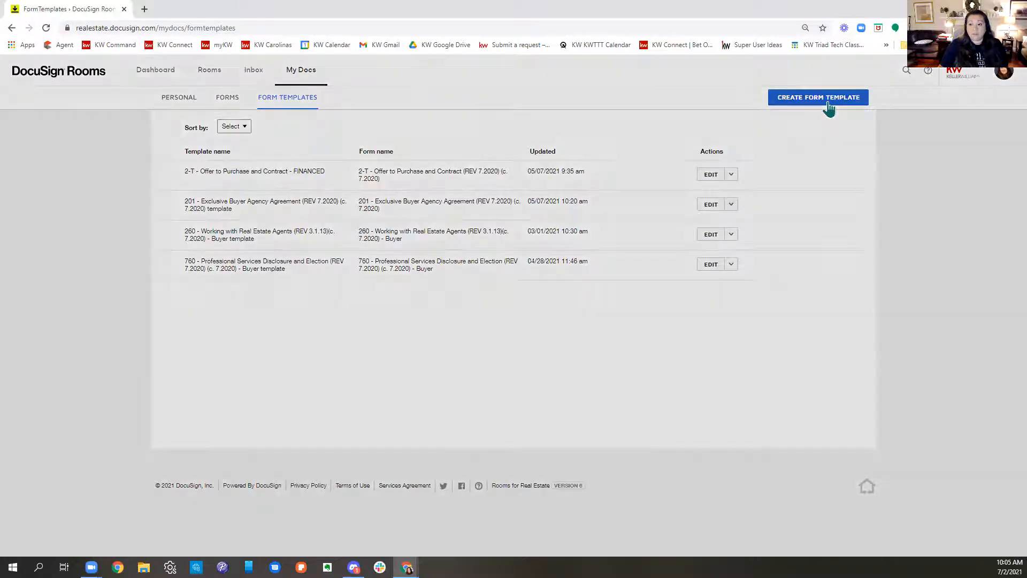
pyautogui.click(467, 107)
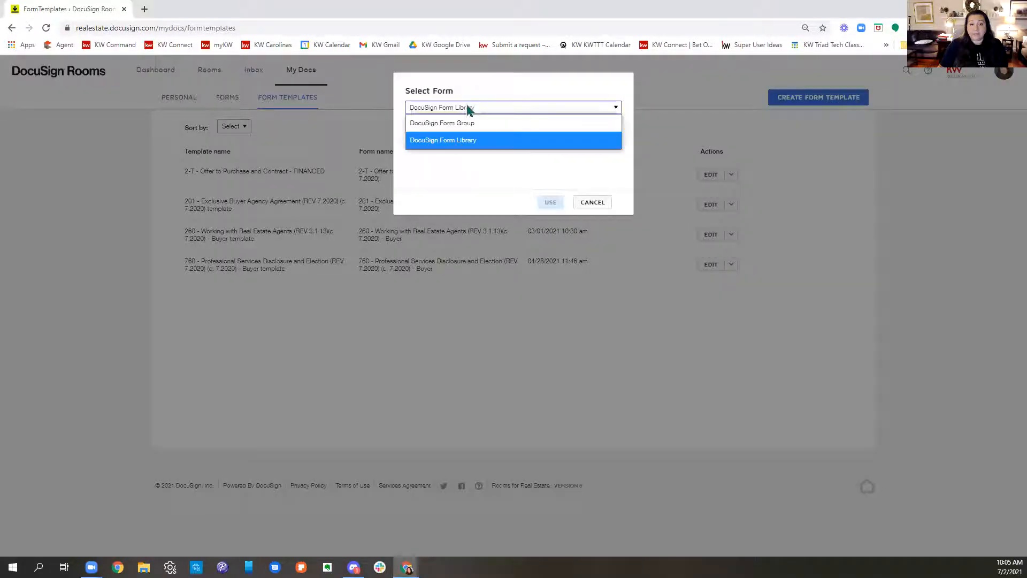
pyautogui.click(470, 122)
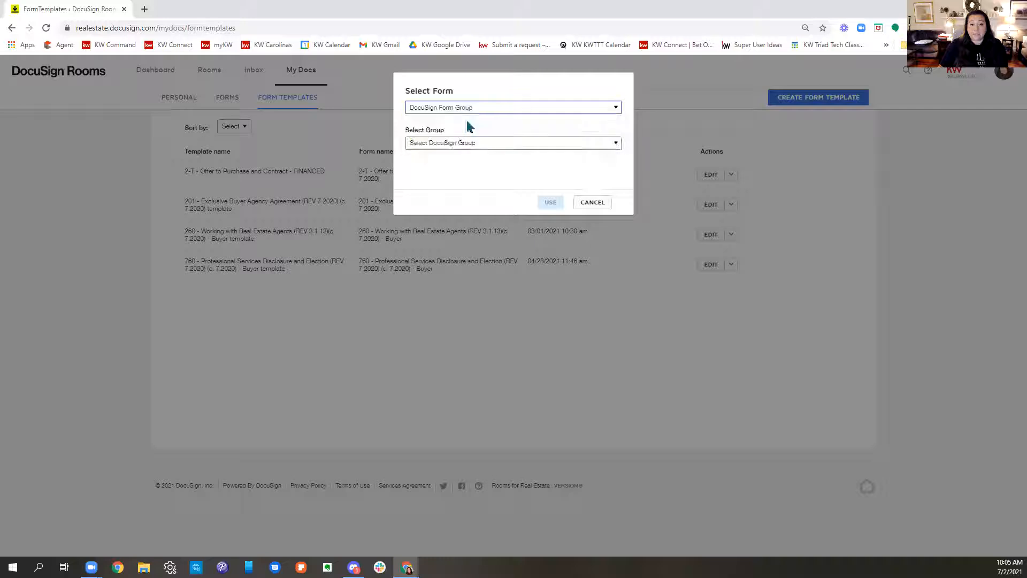
pyautogui.click(473, 148)
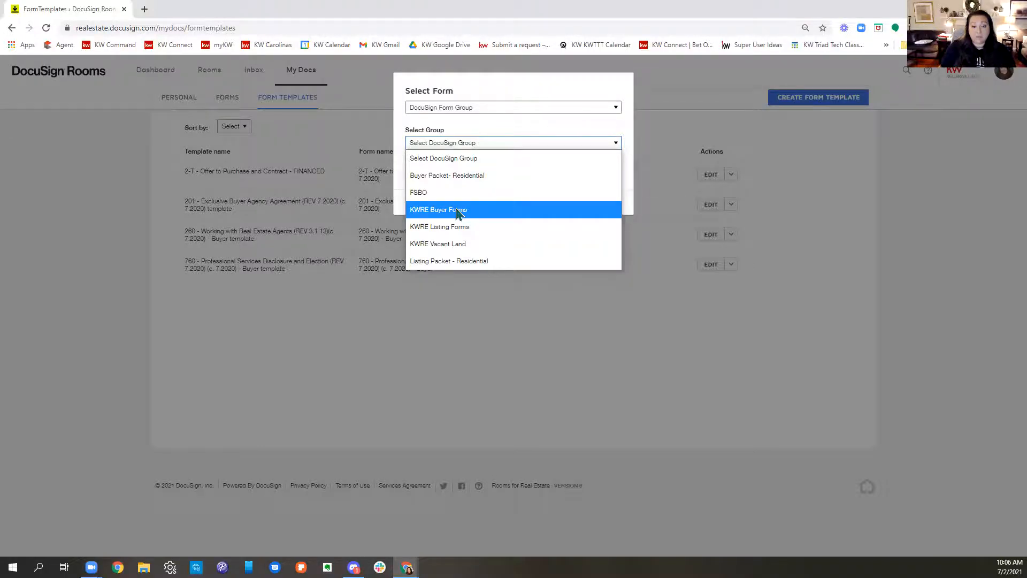
pyautogui.click(456, 210)
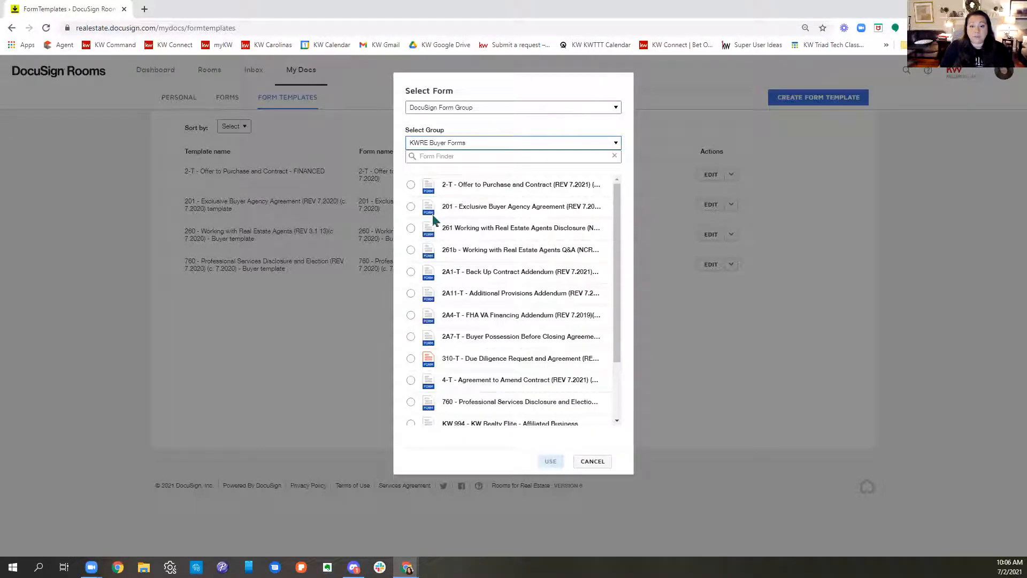
pyautogui.click(410, 206)
pyautogui.click(550, 462)
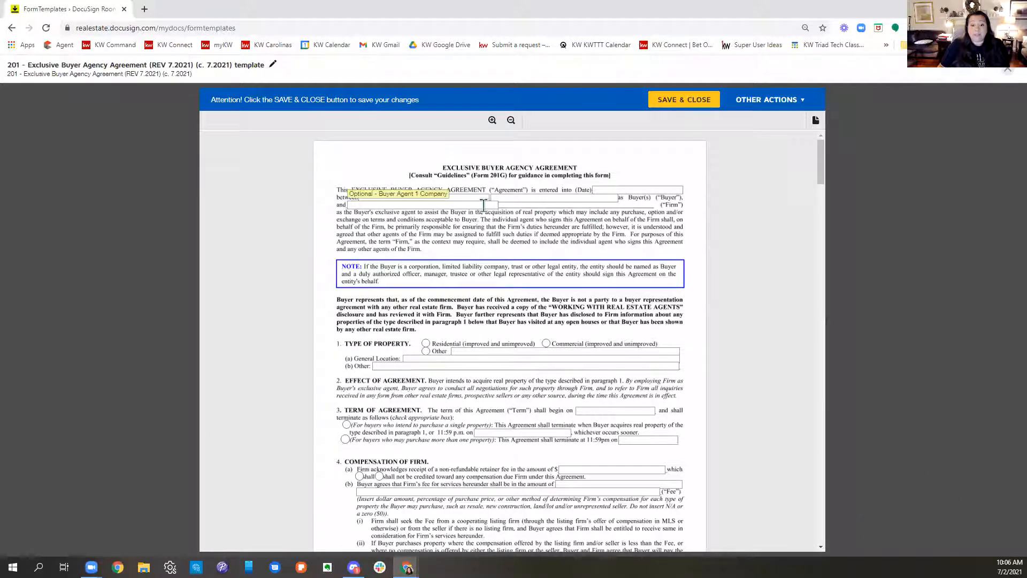
# Step: Fill in the firm name in the agreement's opening paragraph as Keller Williams Realty Elite
pyautogui.click(456, 204)
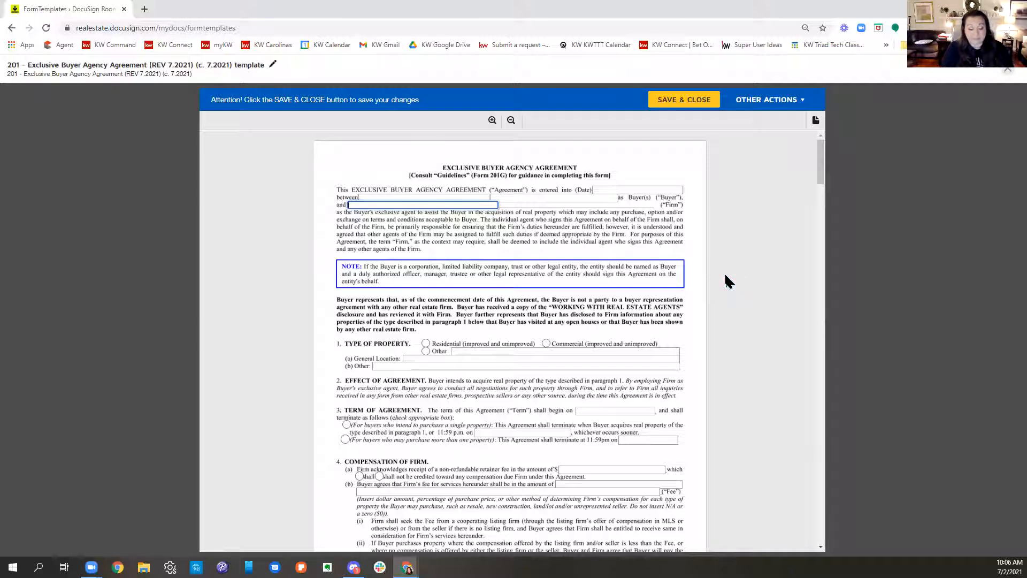
pyautogui.write('eller Williams Realty Elite')
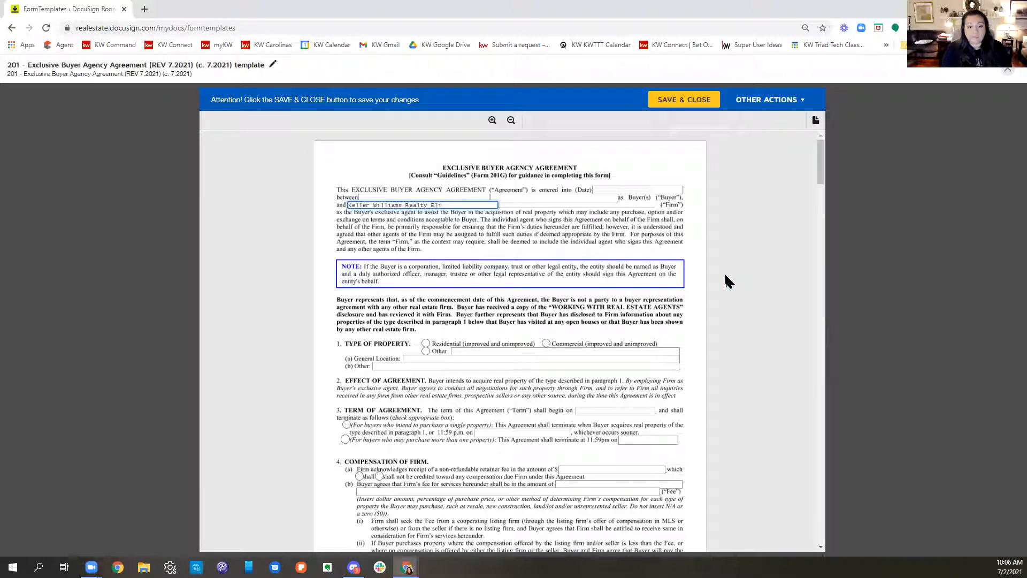
pyautogui.press('Tab')
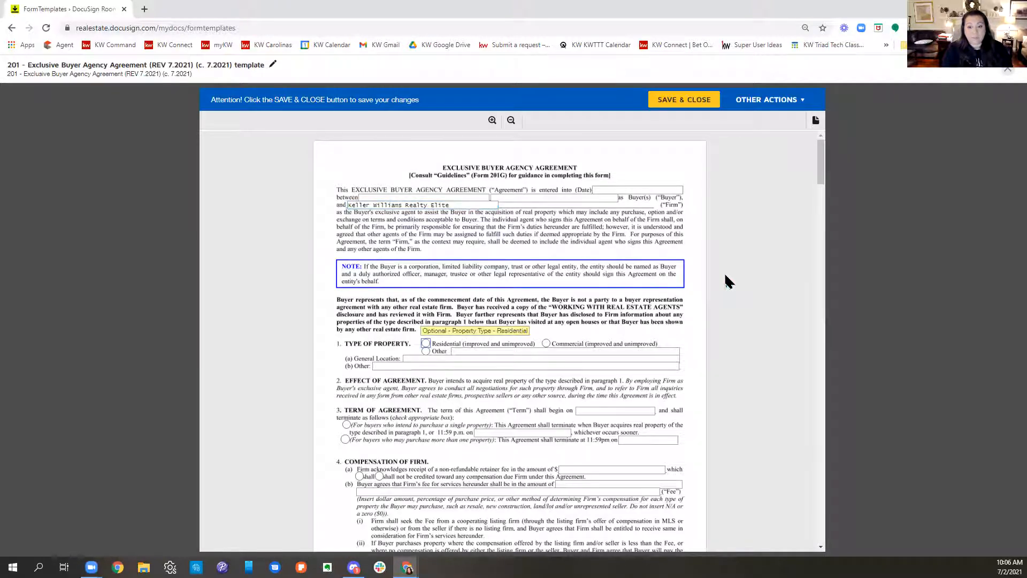
# Step: Set the property type to Residential and choose the agreement term for buyers who intend to purchase a single property
pyautogui.click(480, 335)
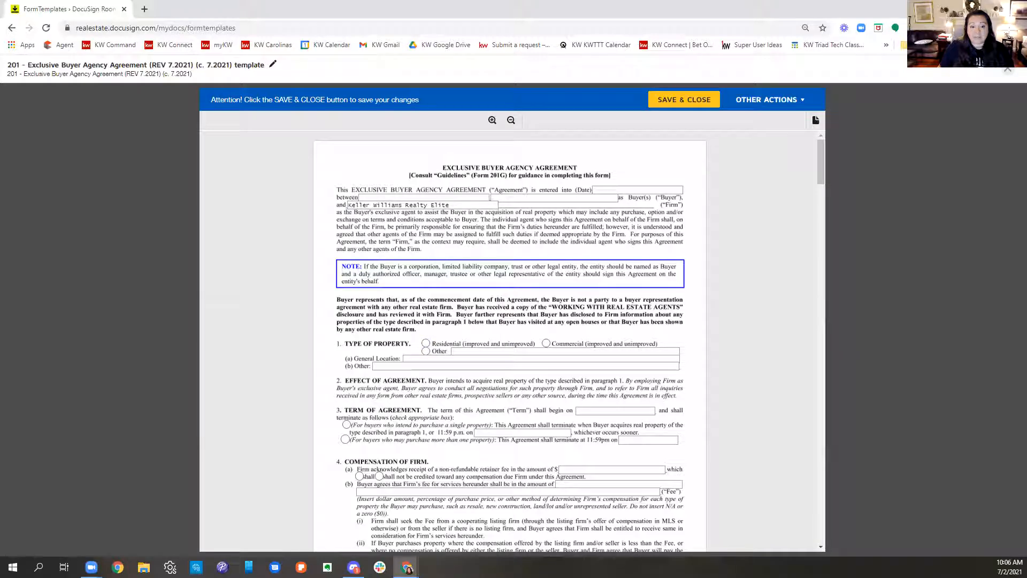
pyautogui.click(426, 343)
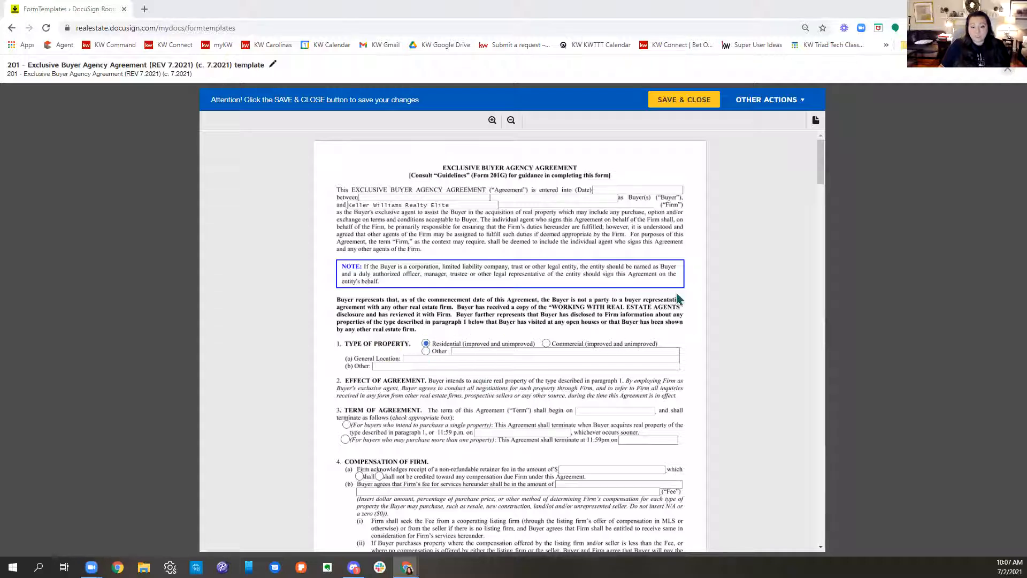
pyautogui.scroll(-1, 676, 291)
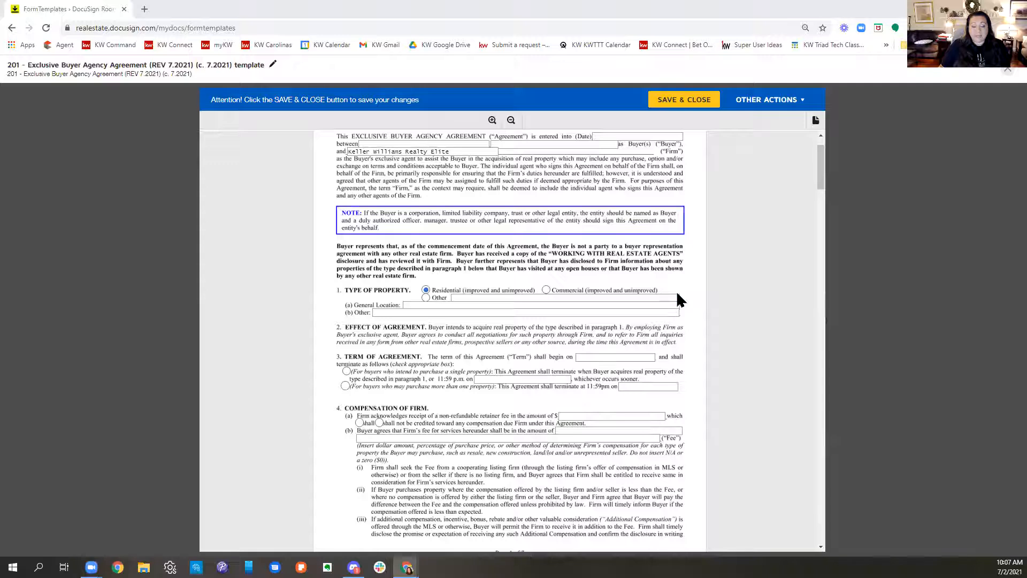
pyautogui.scroll(-1, 677, 294)
pyautogui.click(346, 317)
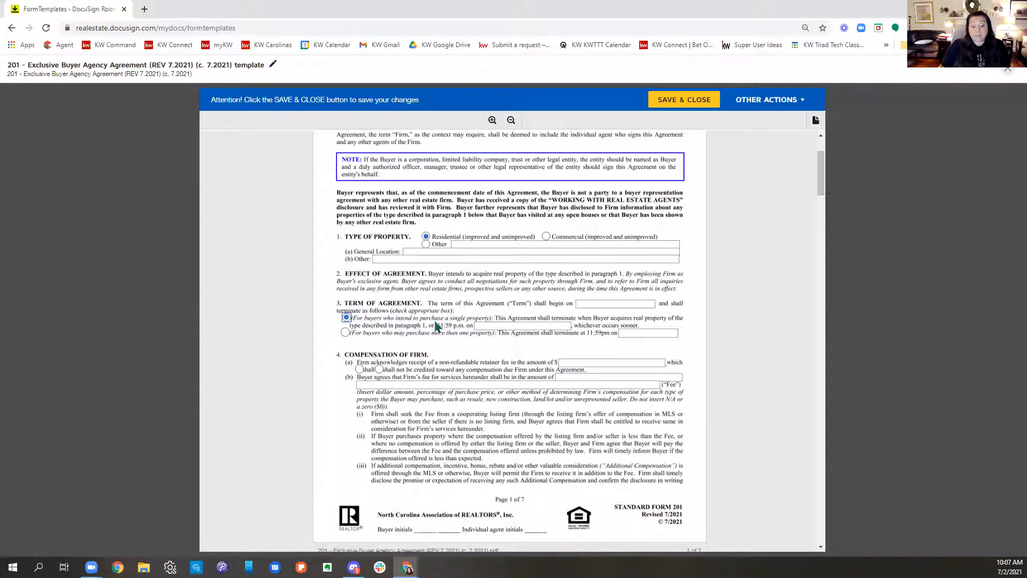
# Step: Set the non-refundable retainer fee in paragraph 4(a) to 0
pyautogui.scroll(-2, 557, 340)
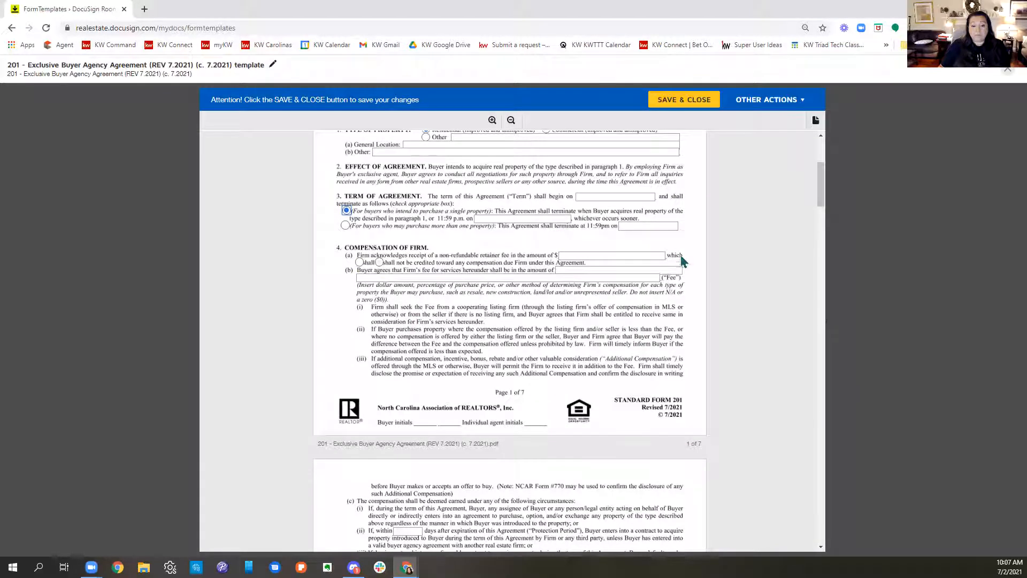
pyautogui.click(615, 255)
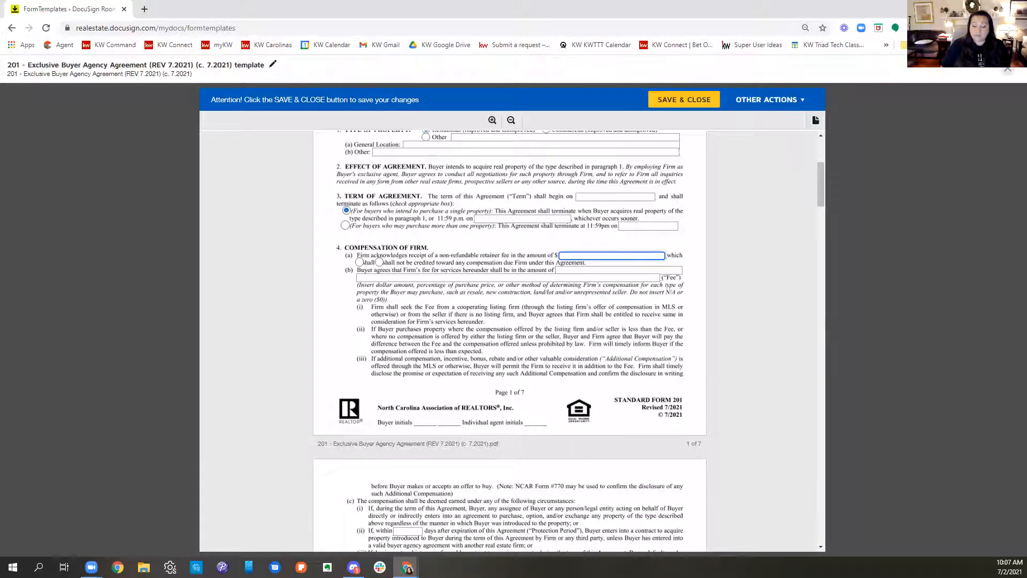
pyautogui.write('0')
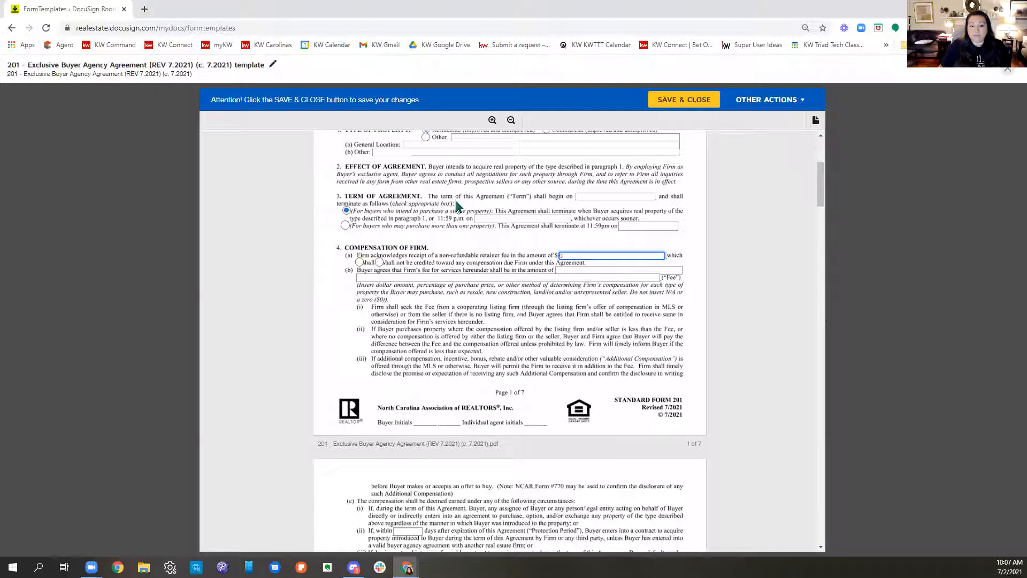
# Step: Enter "3% for resale" as the firm's fee on the first line of paragraph 4(b)
pyautogui.click(575, 271)
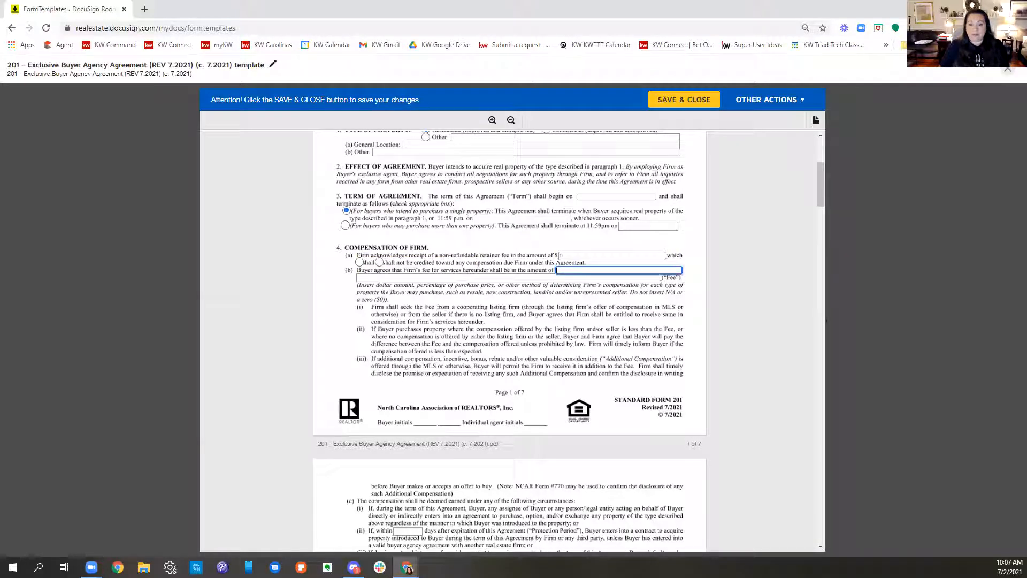
pyautogui.write('3%')
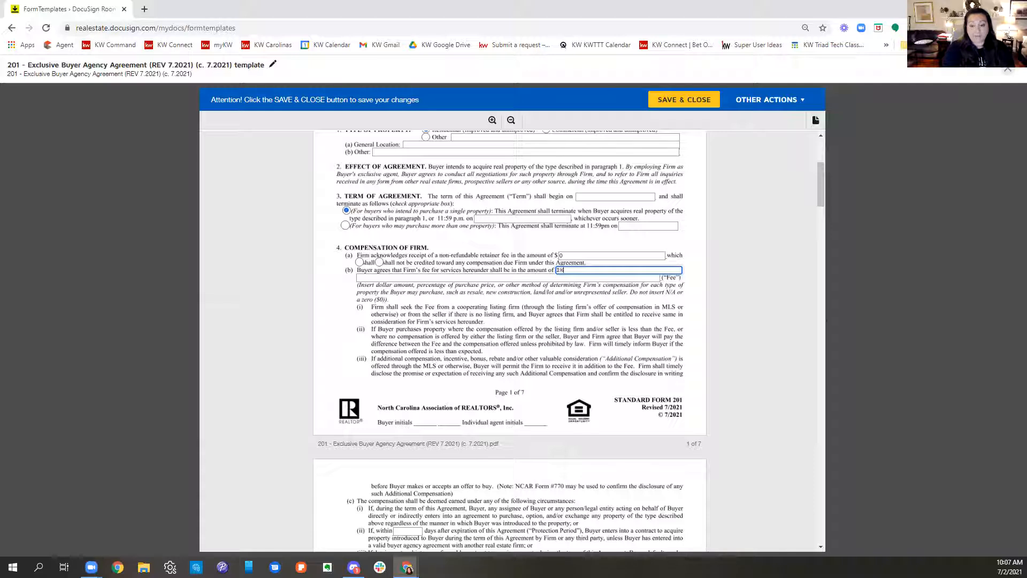
pyautogui.write(' for res')
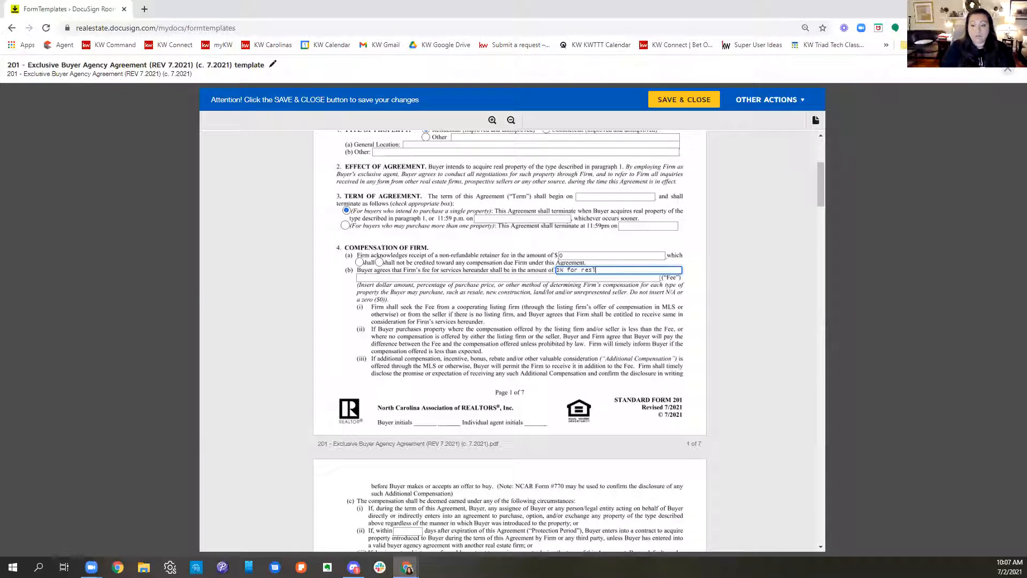
pyautogui.press('BackSpace')
pyautogui.write('ale')
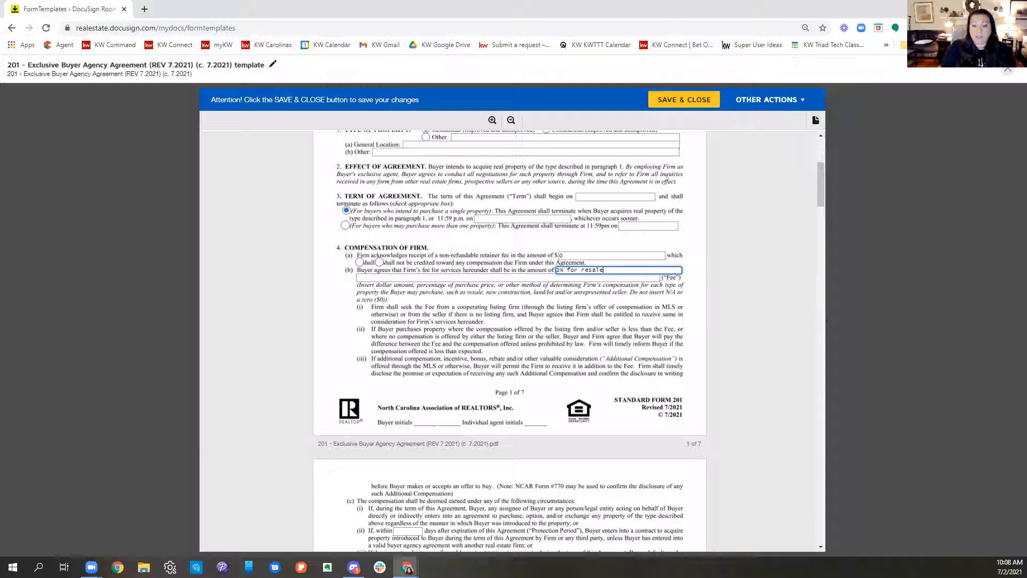
# Step: Enter "2.5% for new construction, 5% Vacant Land" on the second fee line of paragraph 4(b)
pyautogui.press('Tab')
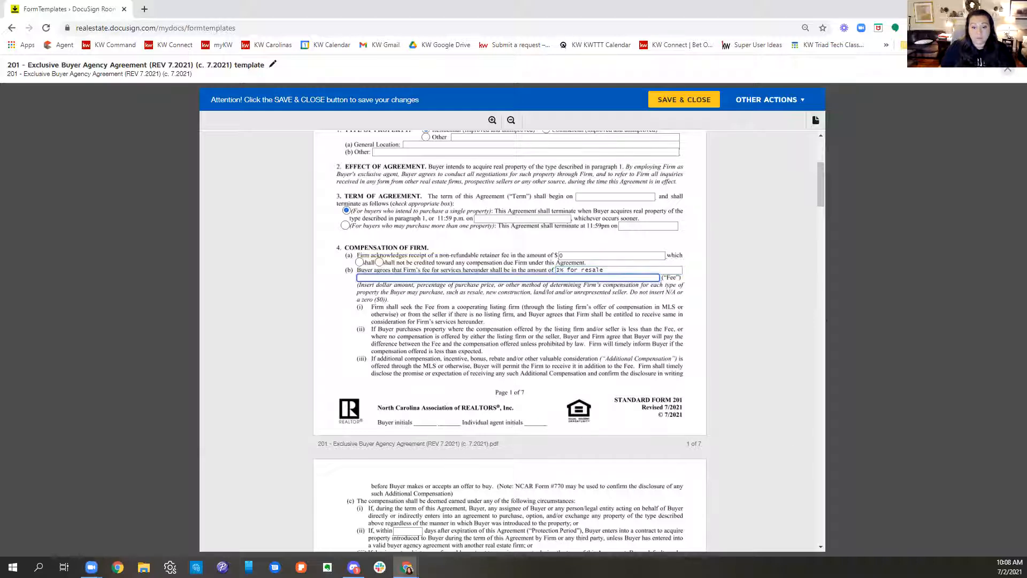
pyautogui.write('2.')
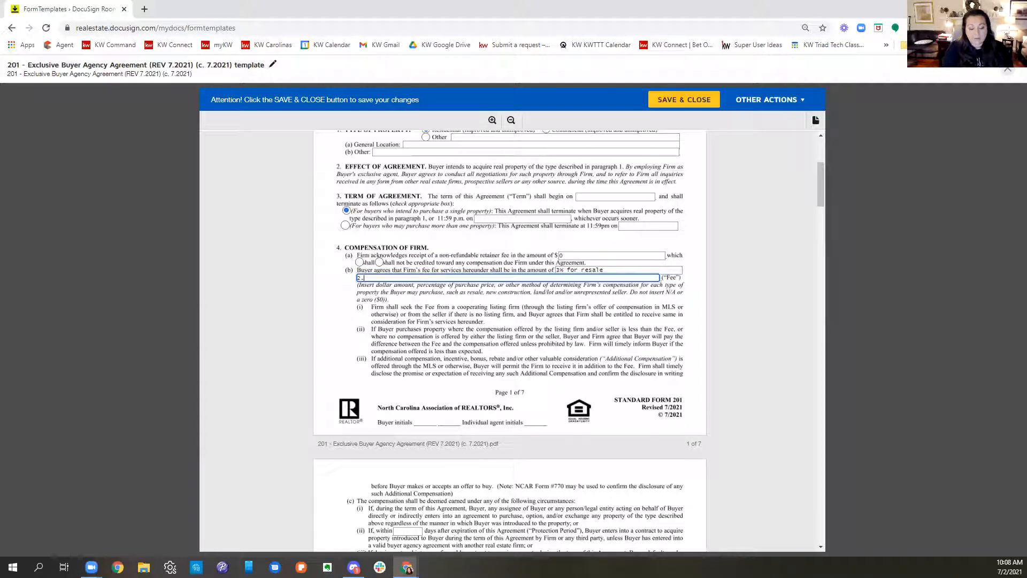
pyautogui.write('5% for')
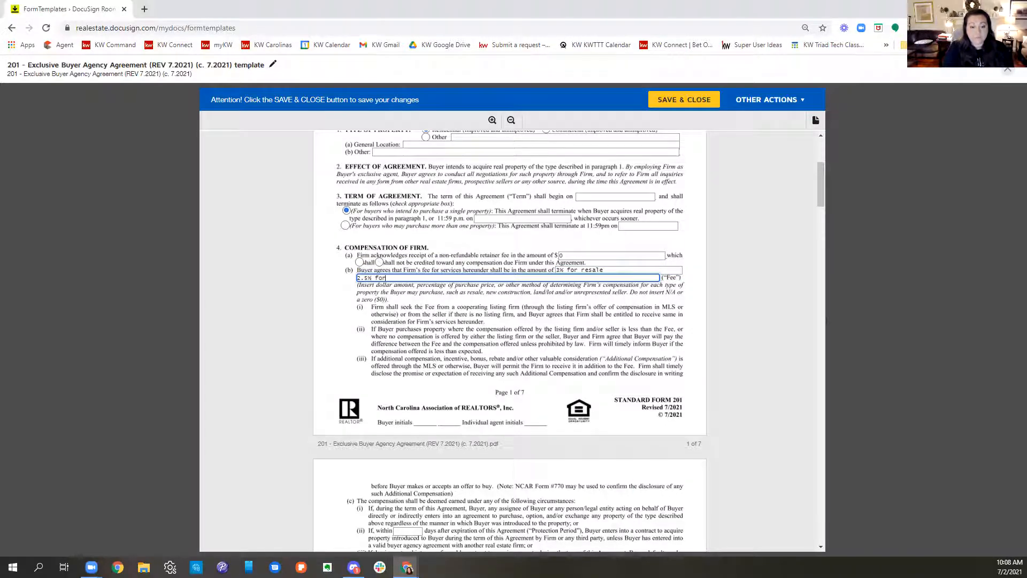
pyautogui.write(' new constr')
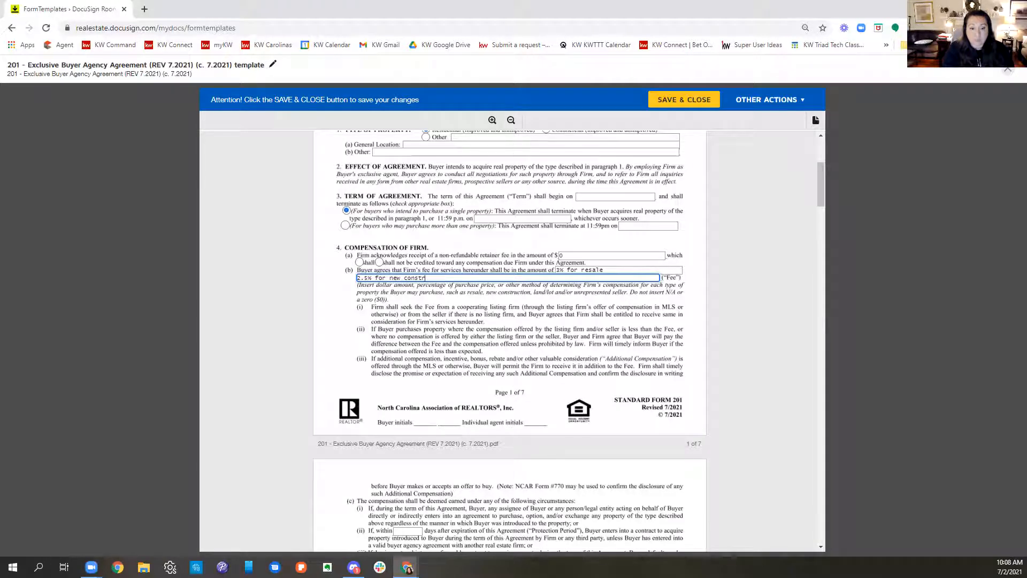
pyautogui.write('cutction, 5%')
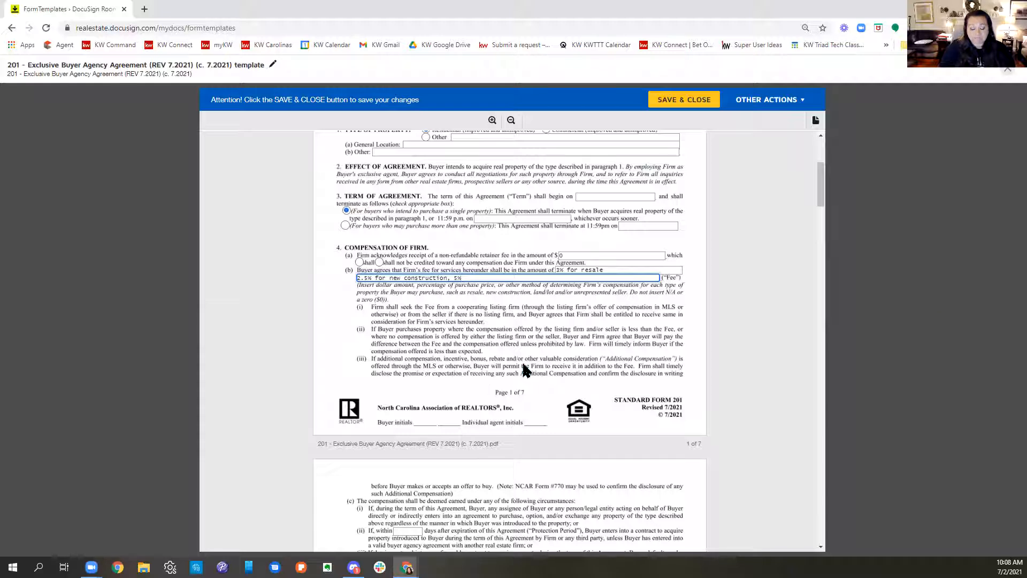
pyautogui.write('vacant')
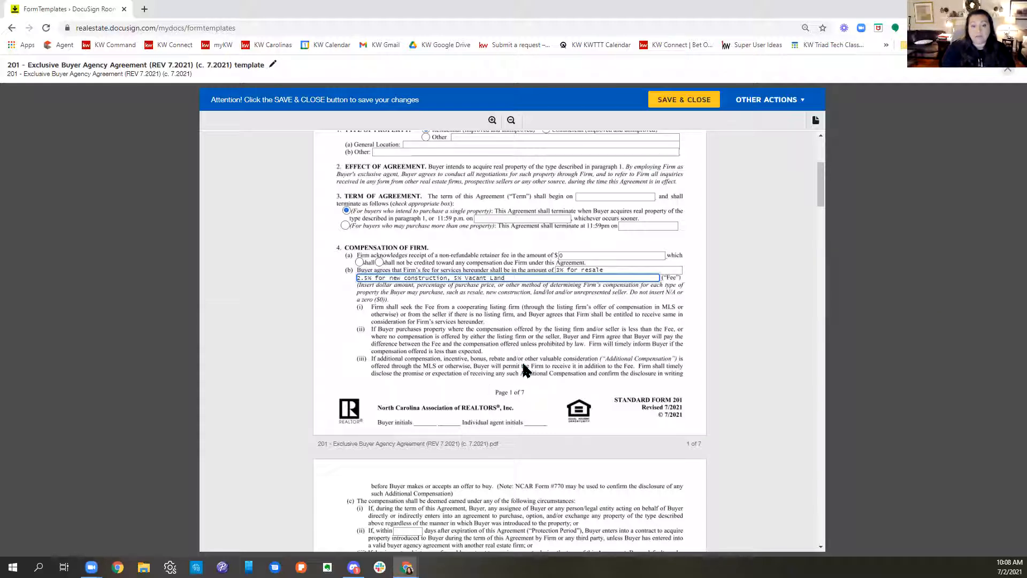
# Step: Set the Protection Period after the agreement's expiration in paragraph 4(c)(ii) to 60 days
pyautogui.scroll(-1, 669, 333)
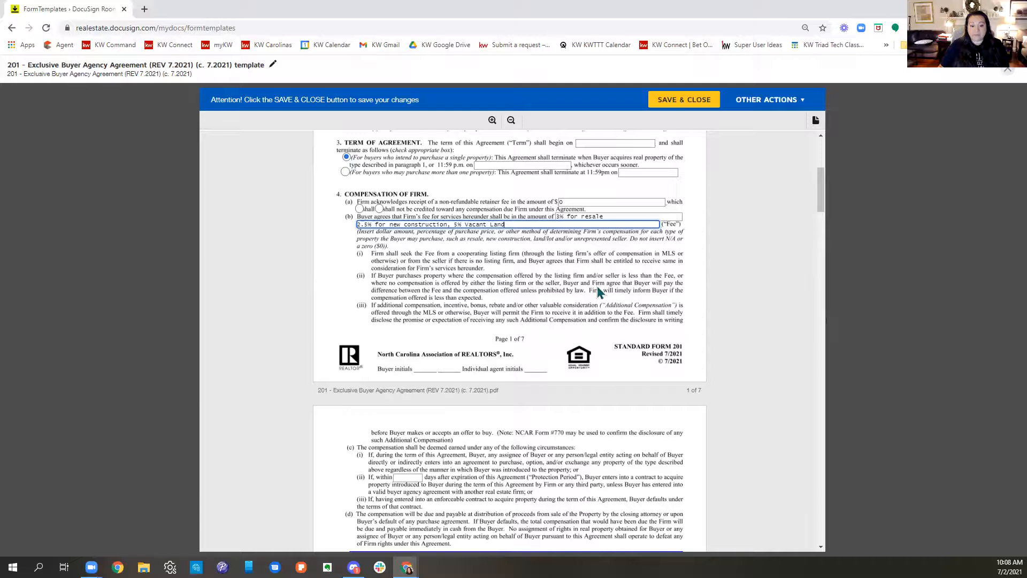
pyautogui.scroll(-3, 610, 293)
pyautogui.scroll(-1, 491, 305)
pyautogui.click(409, 264)
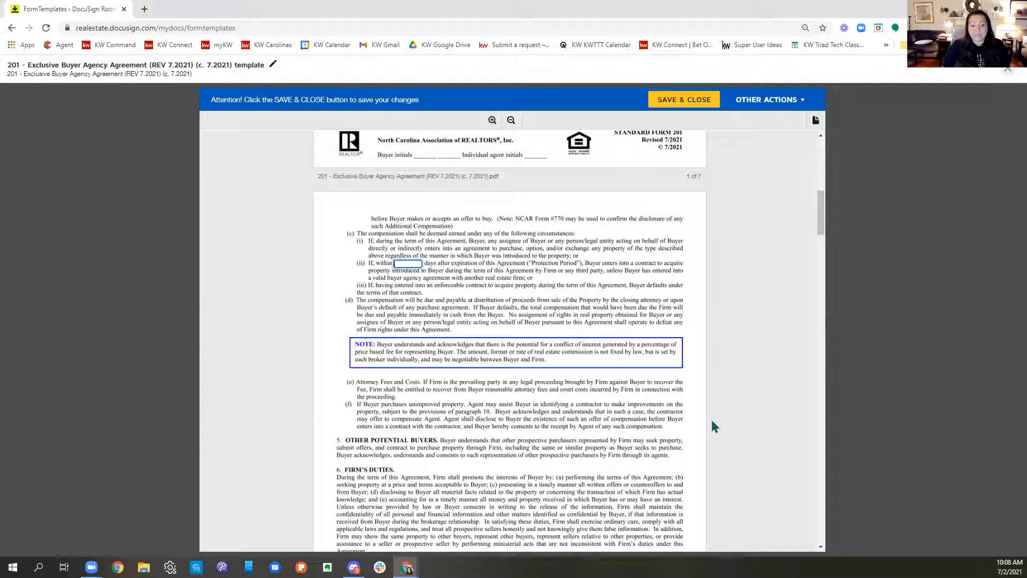
pyautogui.write('6')
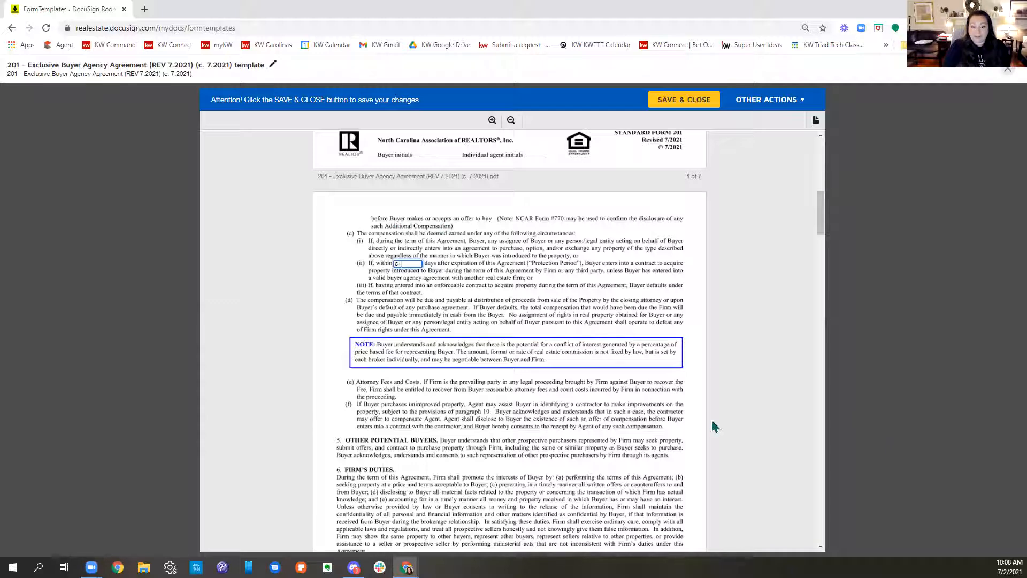
pyautogui.write('0')
pyautogui.scroll(-2, 589, 413)
pyautogui.scroll(-6, 588, 413)
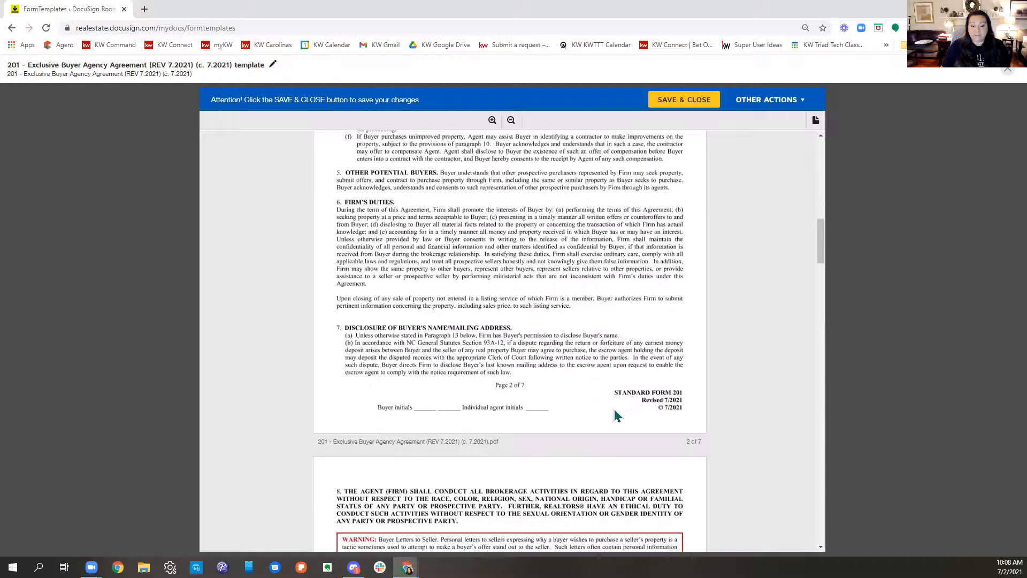
# Step: Check all three buyer acknowledgement boxes under paragraph 10, Other Professional Advice, on page 3
pyautogui.scroll(-5, 623, 415)
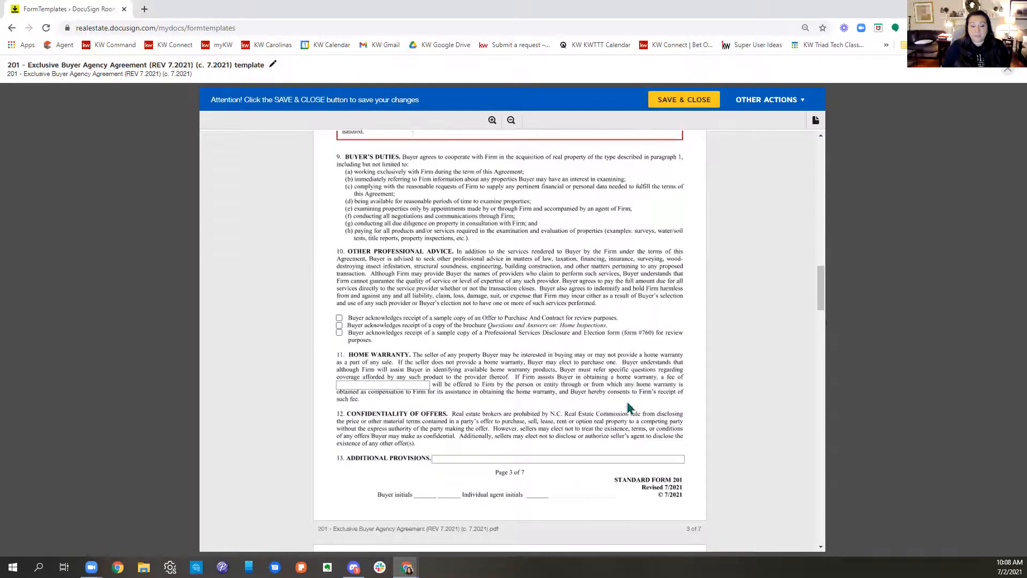
pyautogui.click(339, 282)
pyautogui.click(340, 296)
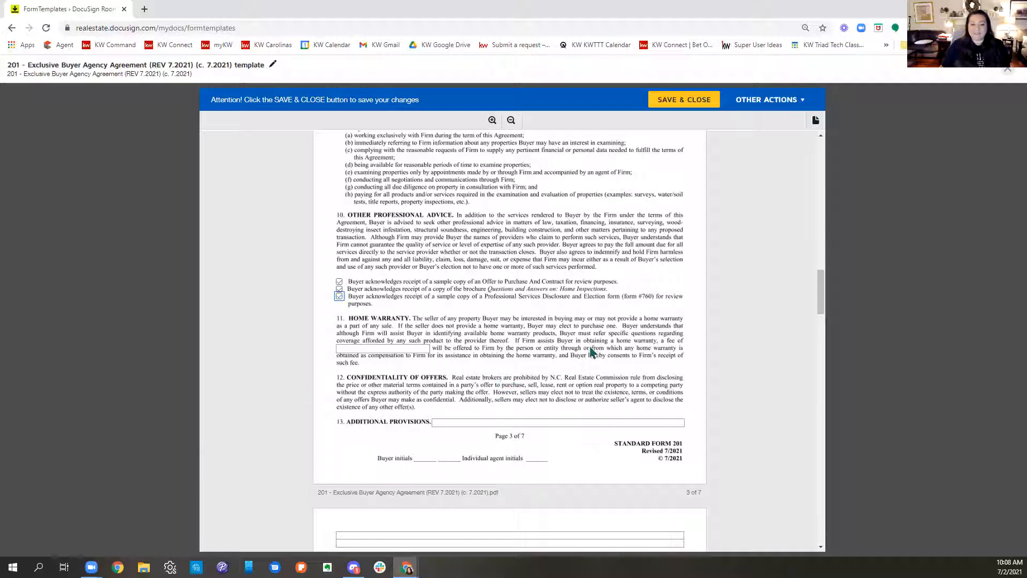
# Step: Enter "n/a" as the firm's home warranty fee in paragraph 11
pyautogui.click(391, 348)
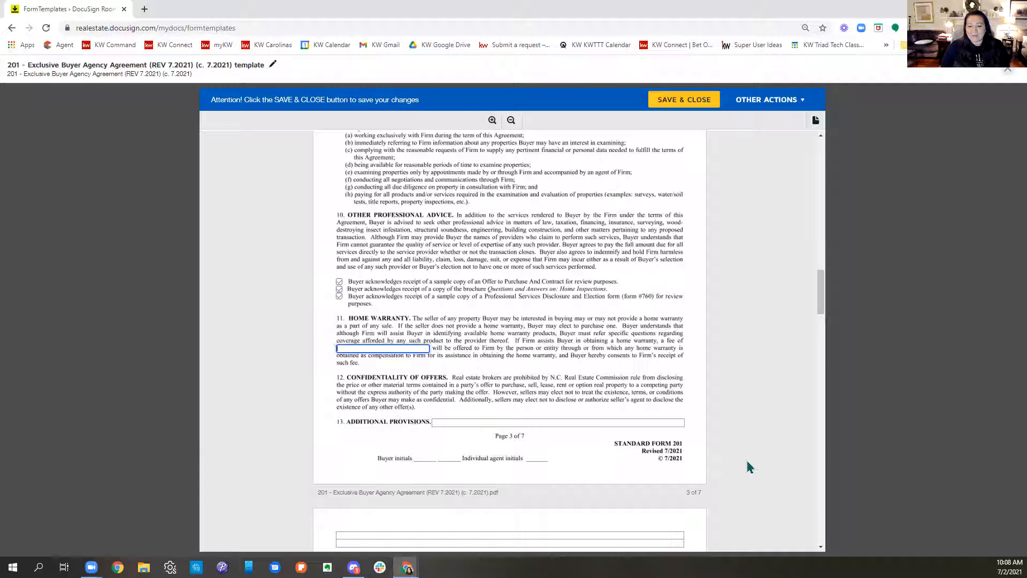
pyautogui.write('$')
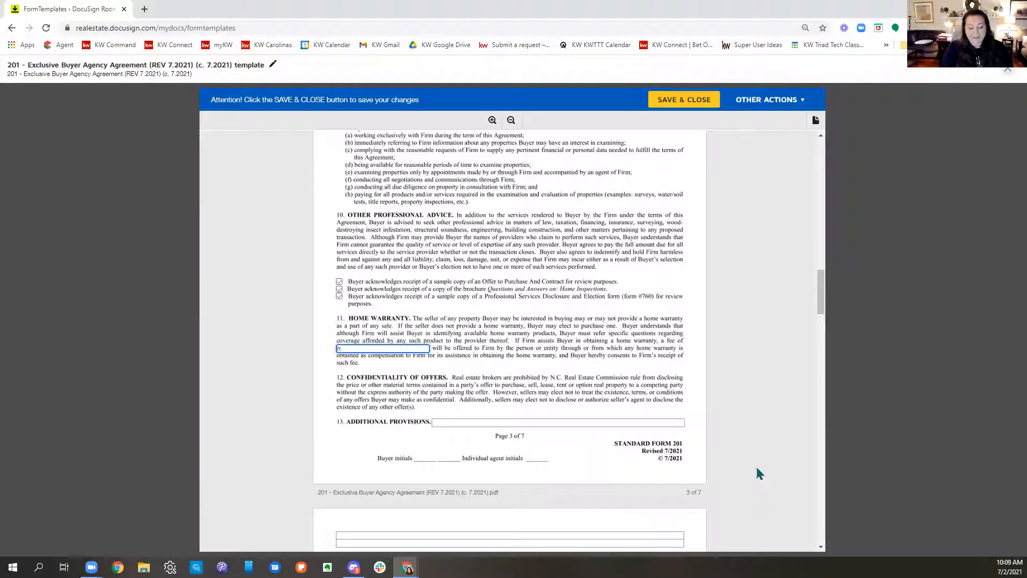
pyautogui.click(599, 342)
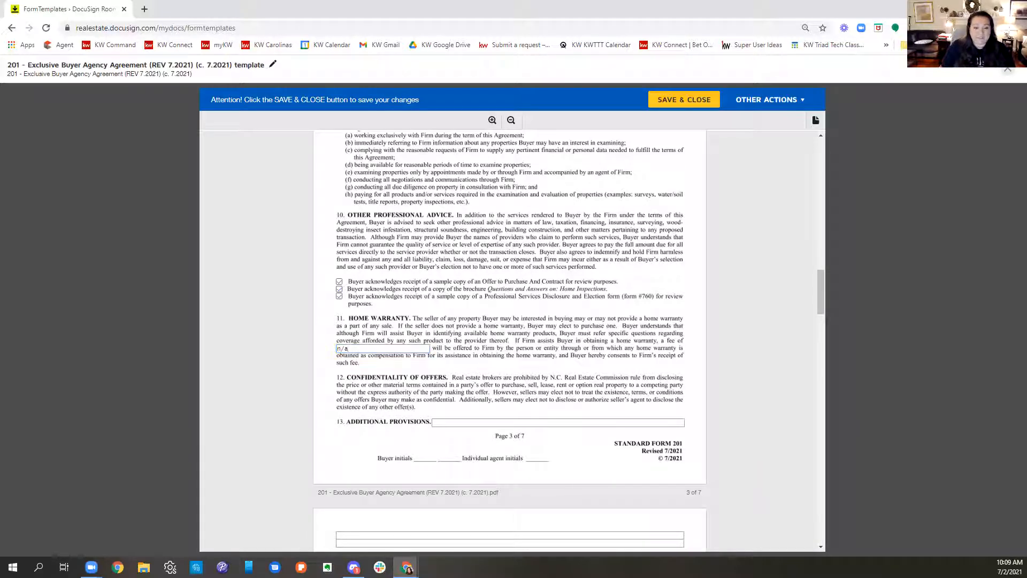
# Step: Enter "6% of resale purchase Price" on the first Dual Agency Compensation line in paragraph 14(f) on page 5
pyautogui.scroll(-2, 702, 448)
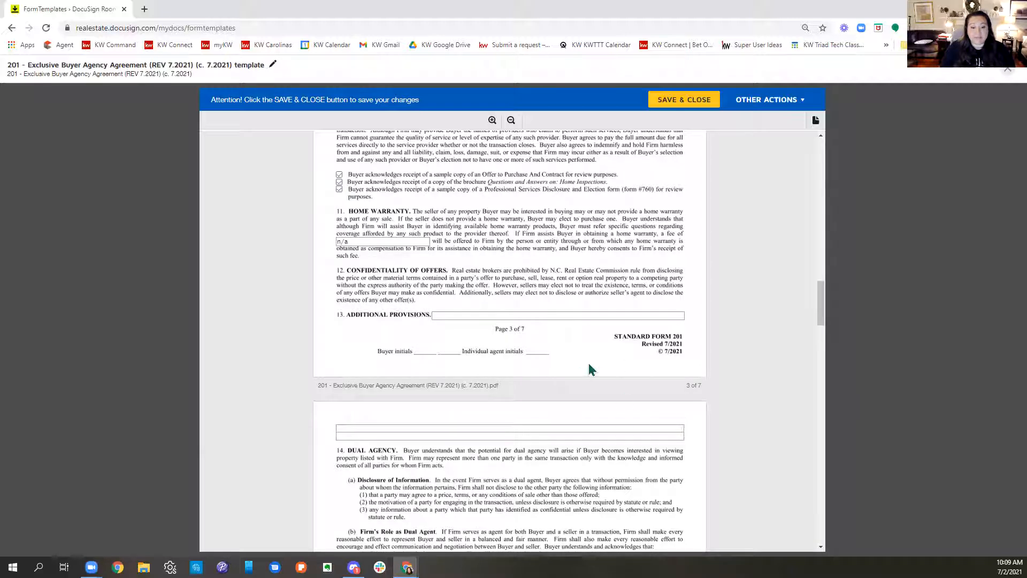
pyautogui.scroll(-2, 610, 349)
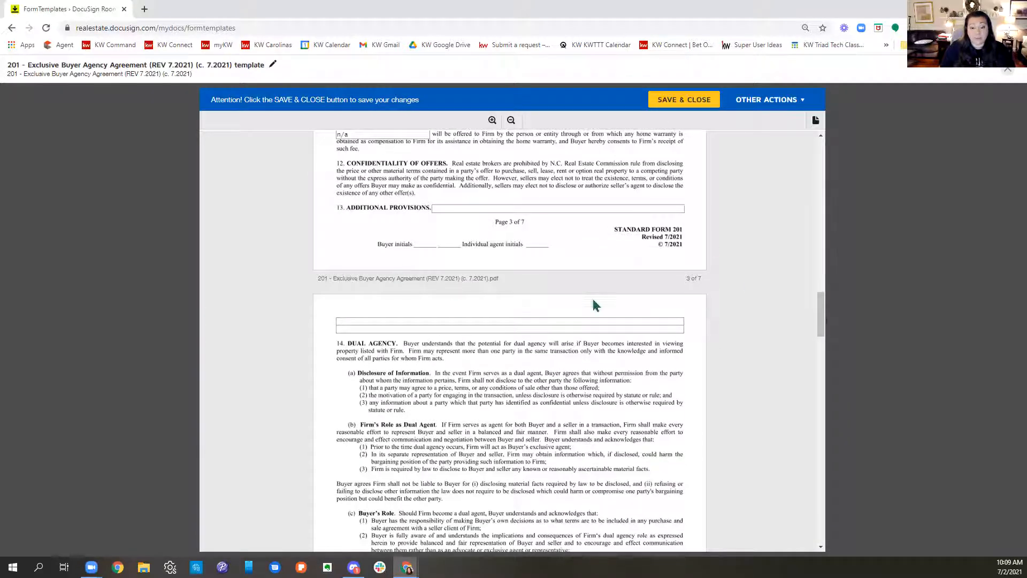
pyautogui.scroll(-3, 592, 289)
pyautogui.scroll(-1, 610, 281)
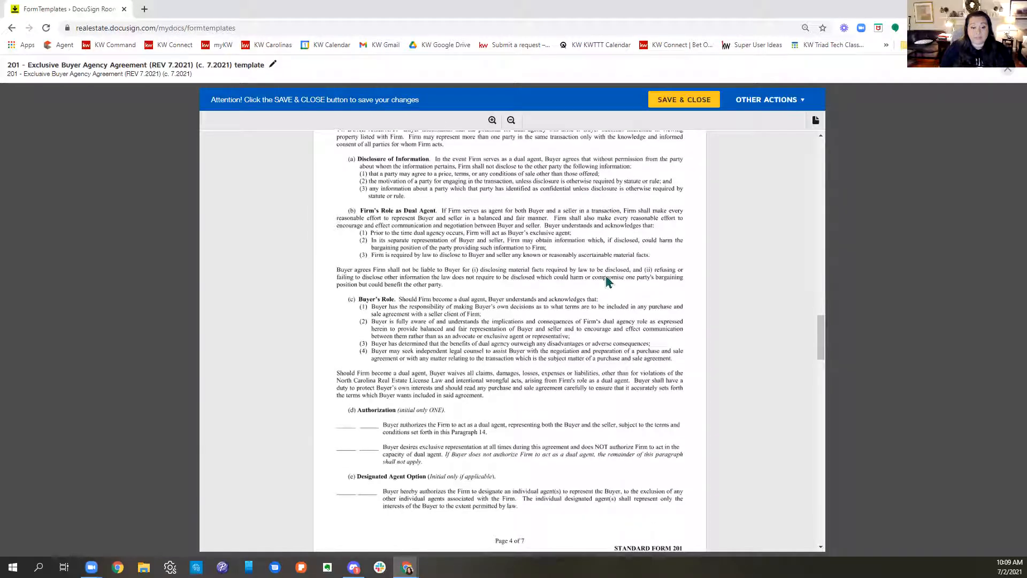
pyautogui.scroll(-2, 614, 271)
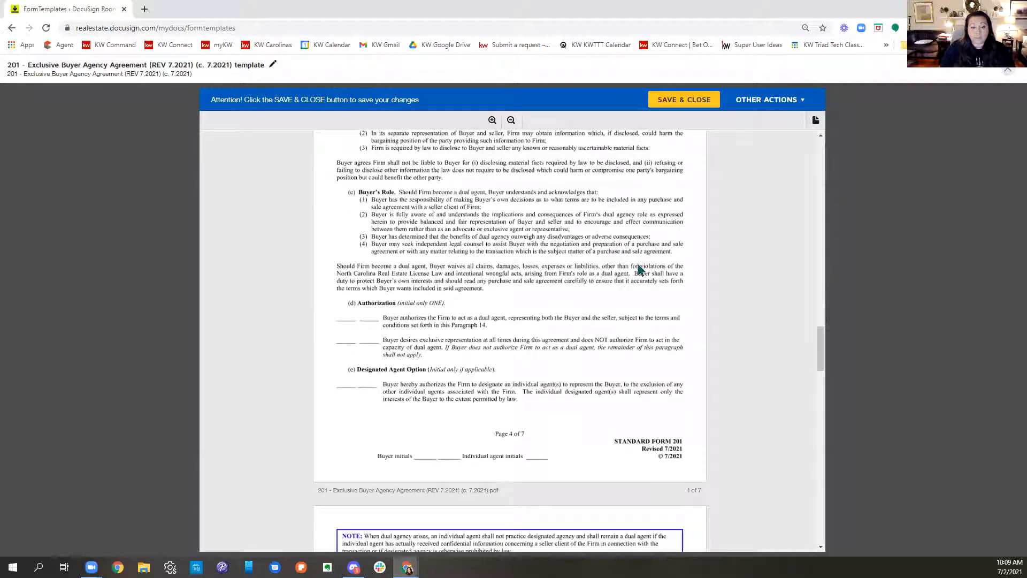
pyautogui.scroll(-5, 639, 269)
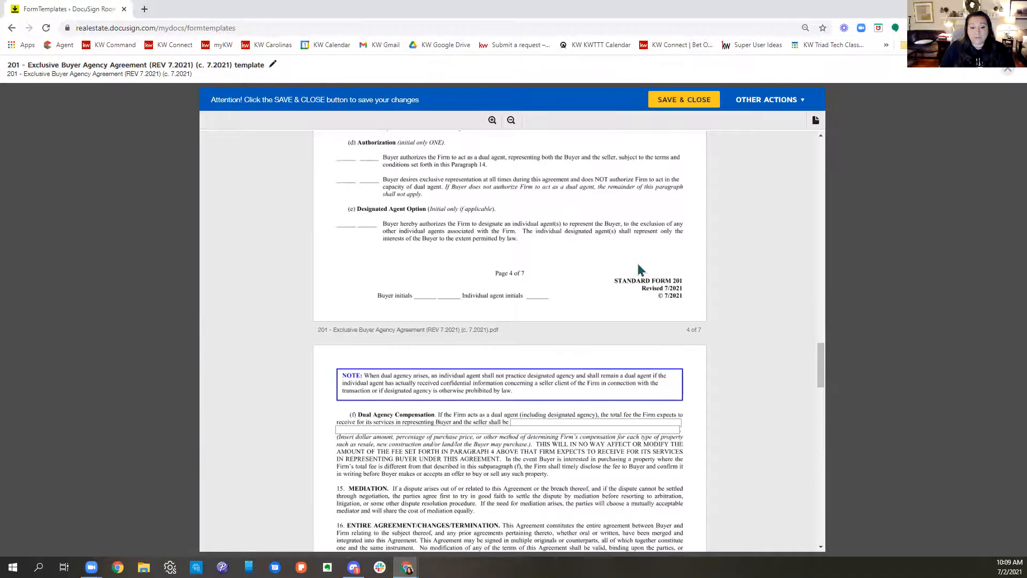
pyautogui.scroll(-2, 638, 263)
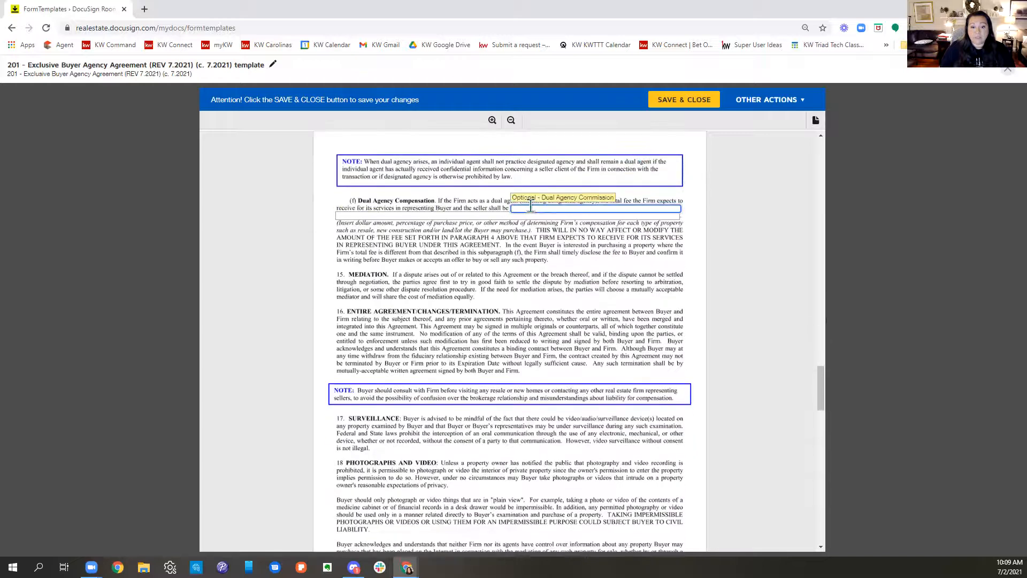
pyautogui.write('6%')
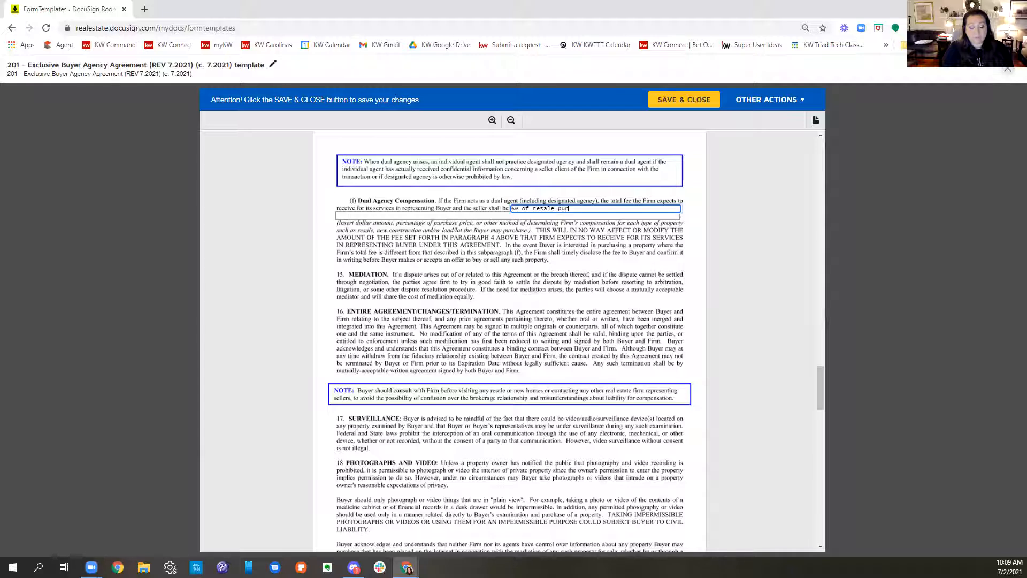
pyautogui.write('of resale purchase Price')
# Step: Enter "5% of construction purchase price" on the second Dual Agency Compensation line in paragraph 14(f)
pyautogui.click(435, 216)
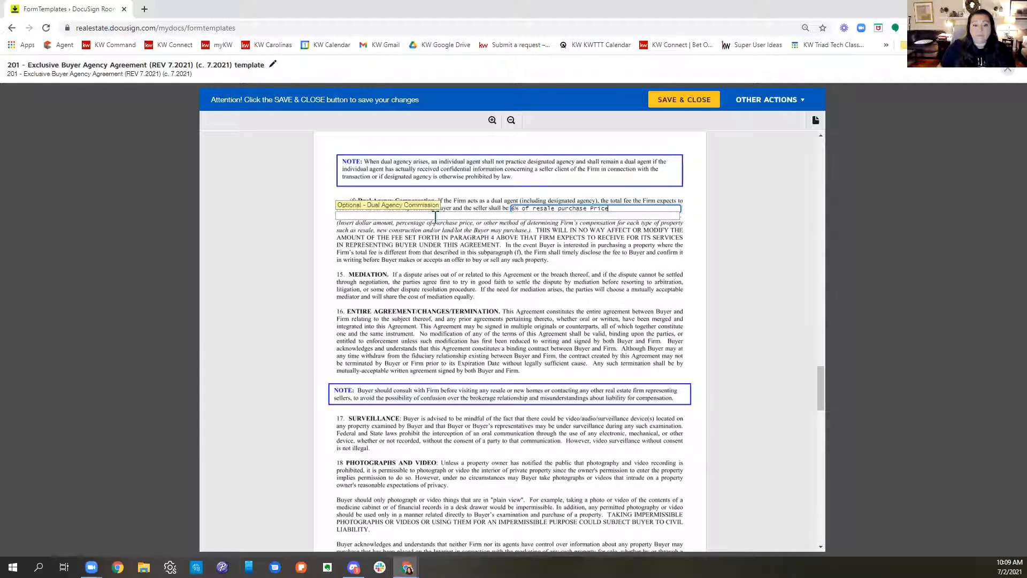
pyautogui.write('5% of co')
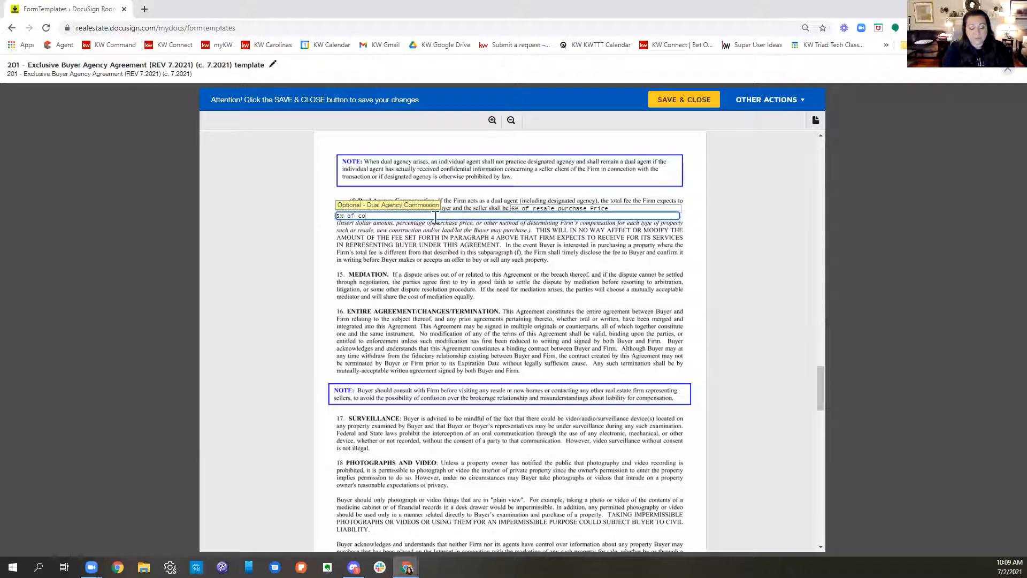
pyautogui.write('nstruction purchase p')
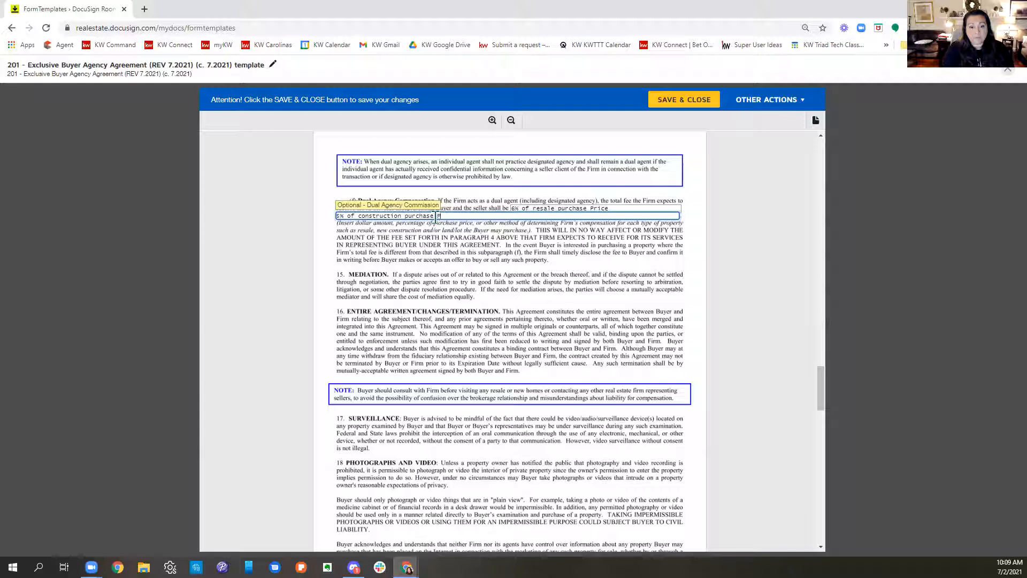
pyautogui.write('rice')
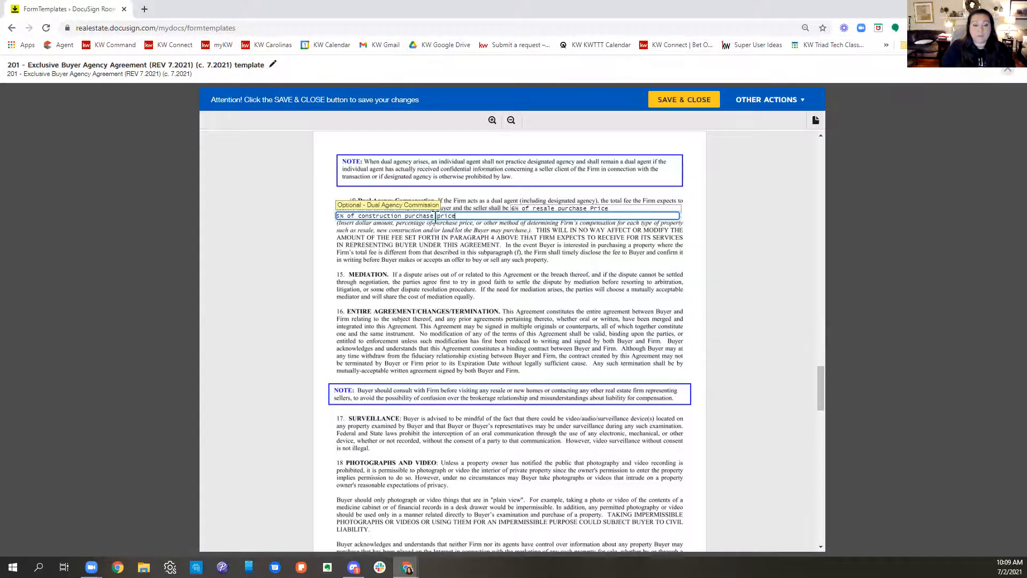
# Step: Fill in the firm license number beside the Keller Williams Realty Elite firm name on page 7
pyautogui.scroll(-4, 663, 309)
pyautogui.scroll(-4, 665, 314)
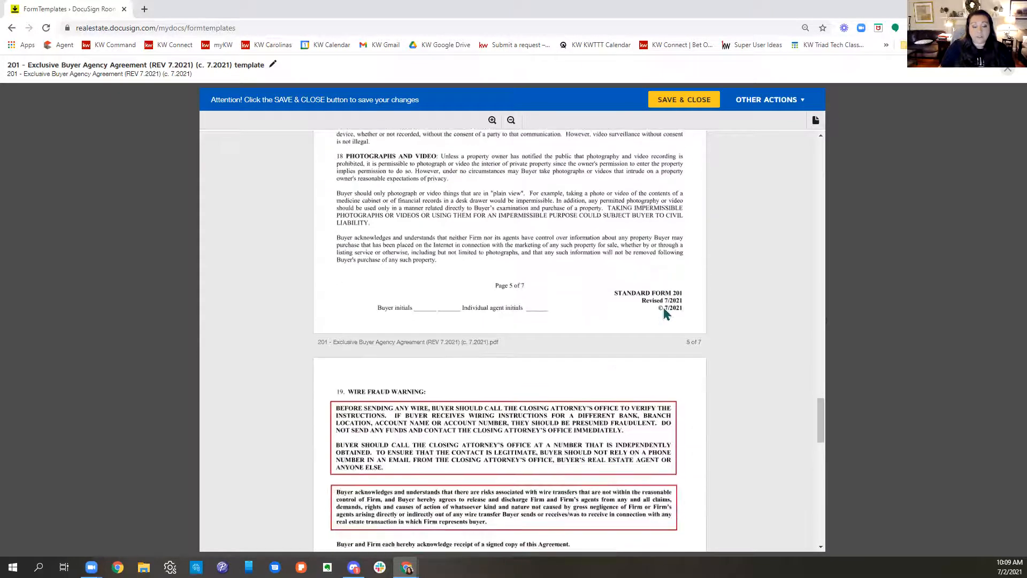
pyautogui.scroll(6, 667, 311)
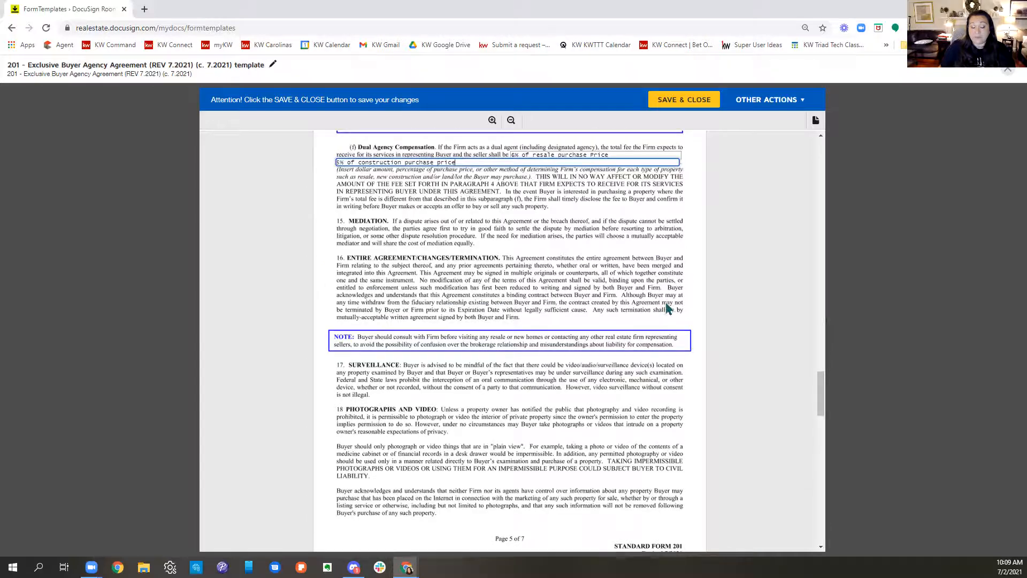
pyautogui.scroll(-7, 666, 309)
pyautogui.scroll(-2, 666, 309)
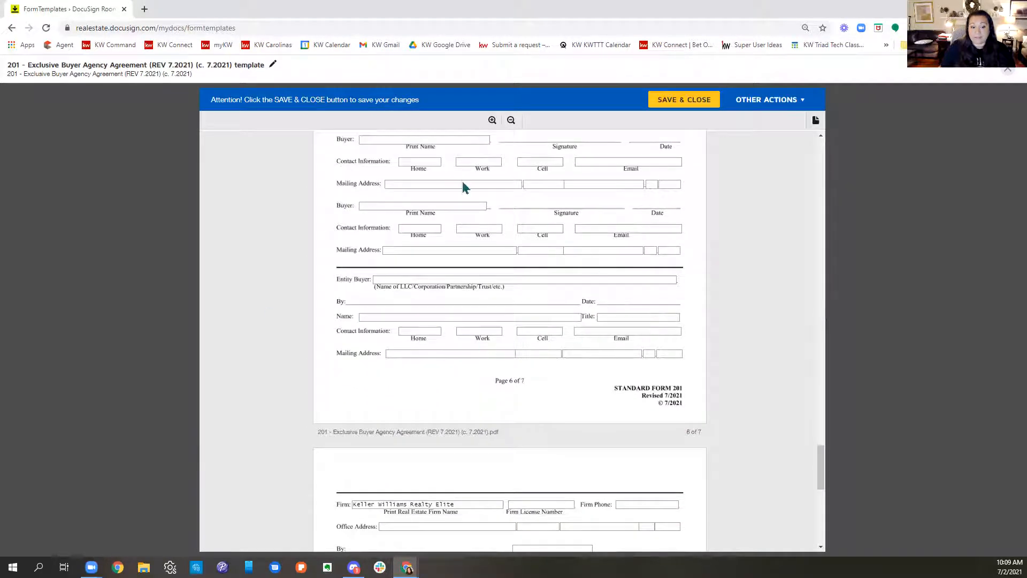
pyautogui.scroll(2, 541, 409)
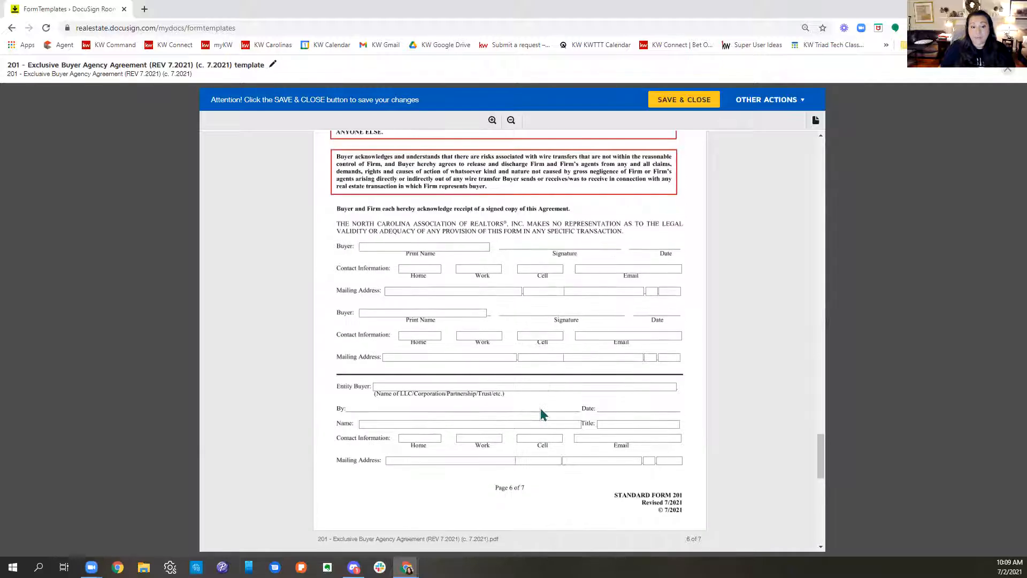
pyautogui.scroll(-6, 654, 420)
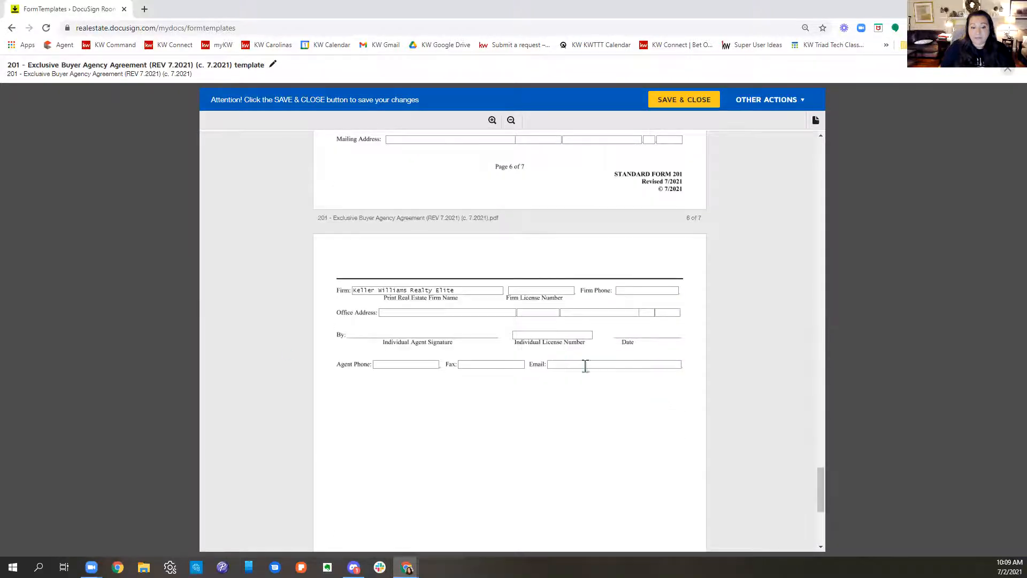
pyautogui.click(541, 291)
pyautogui.write('C26344')
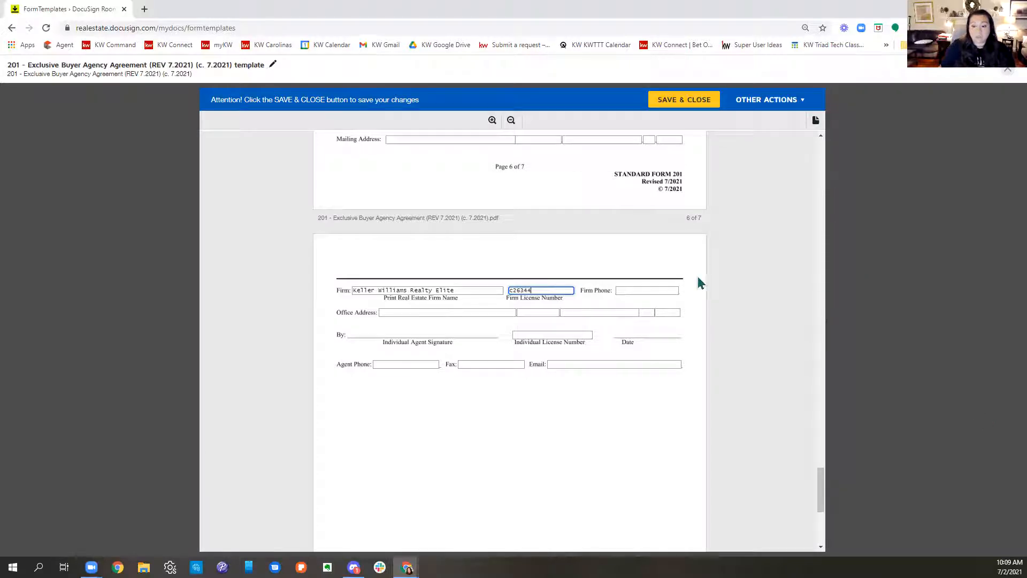
pyautogui.click(649, 290)
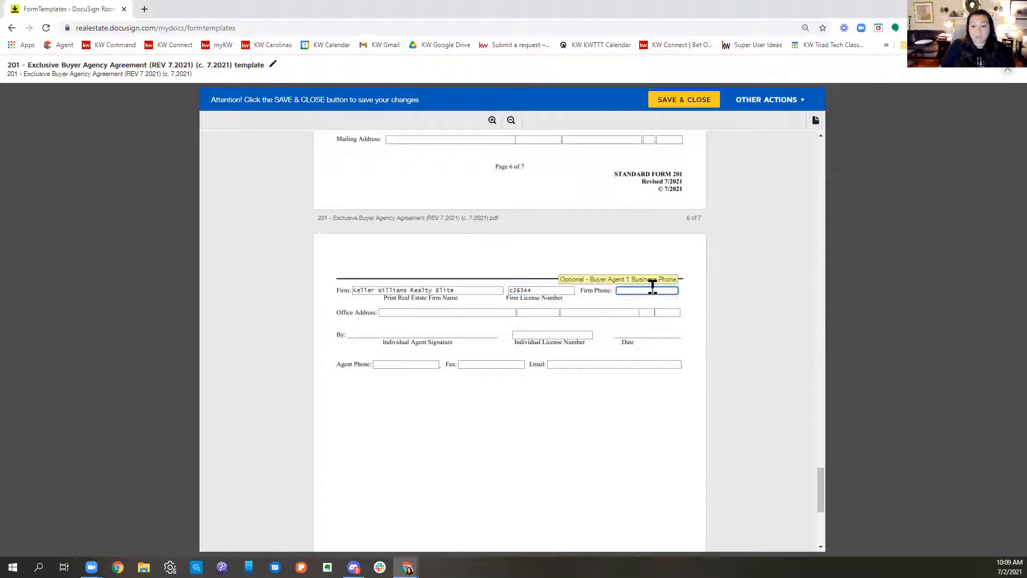
# Step: Fill in the street address and suite number of the firm's office address on page 7
pyautogui.click(415, 312)
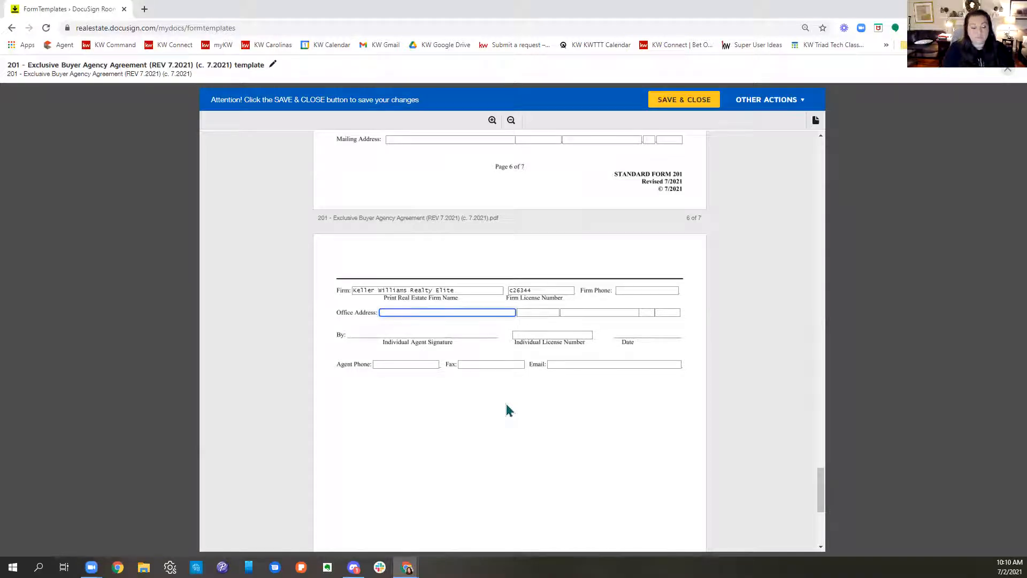
pyautogui.write('280 Cha')
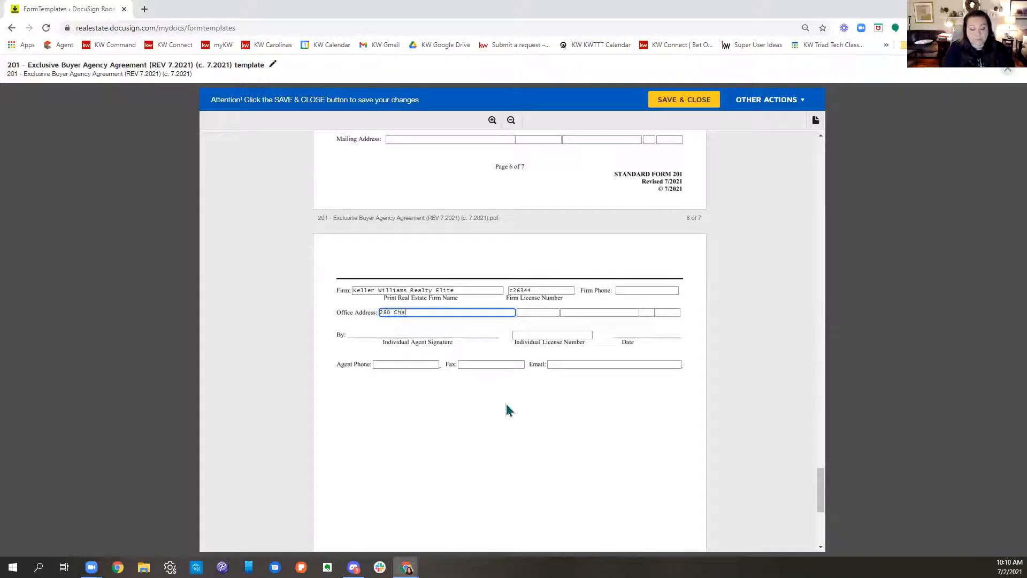
pyautogui.write('rloi')
pyautogui.press('BackSpace')
pyautogui.write('is ')
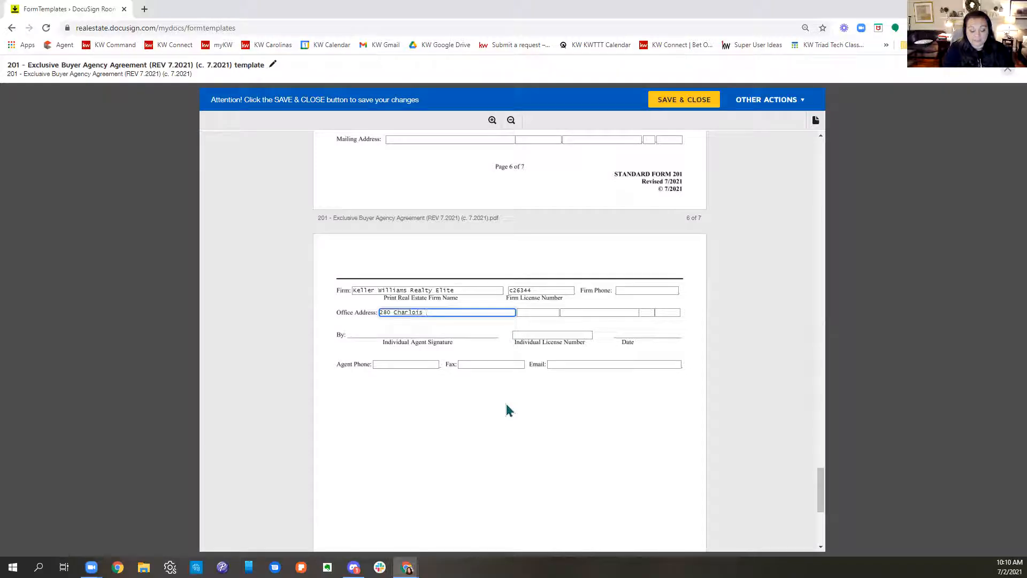
pyautogui.write('Blvd.')
pyautogui.press('Tab')
pyautogui.write('Sui')
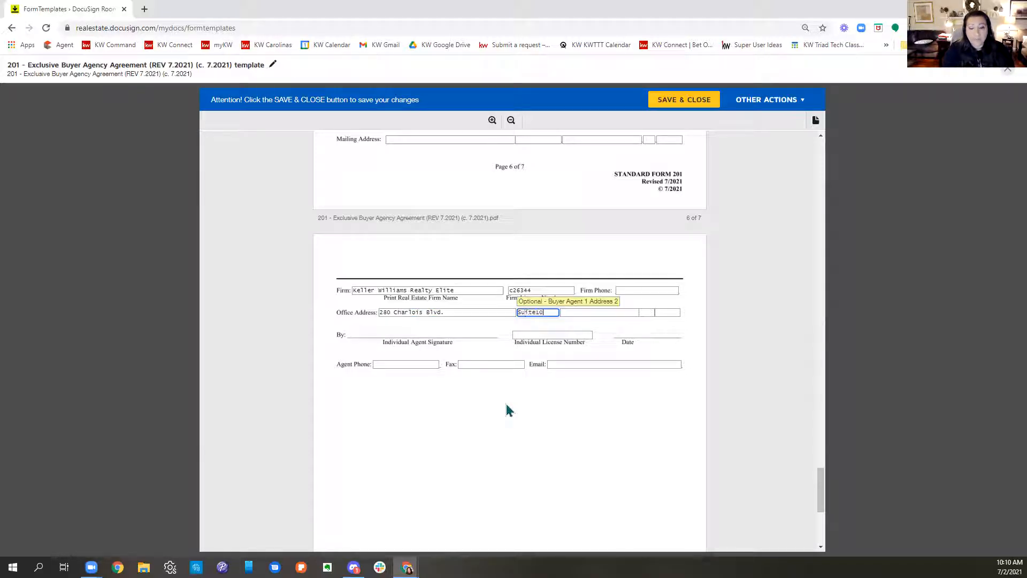
pyautogui.write('te 100')
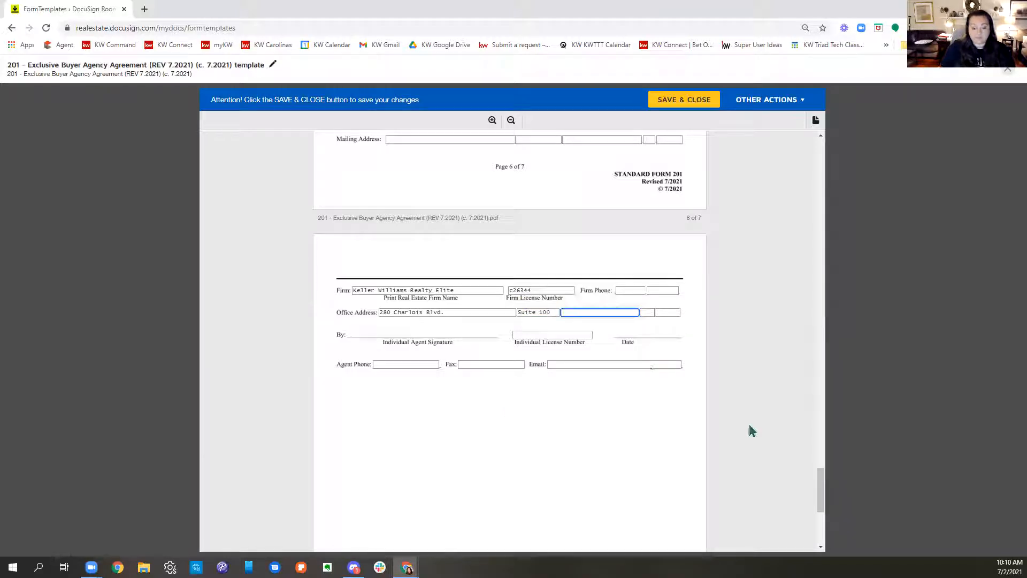
# Step: Complete the firm's office address with its city, state and ZIP code
pyautogui.write('inston-Sale')
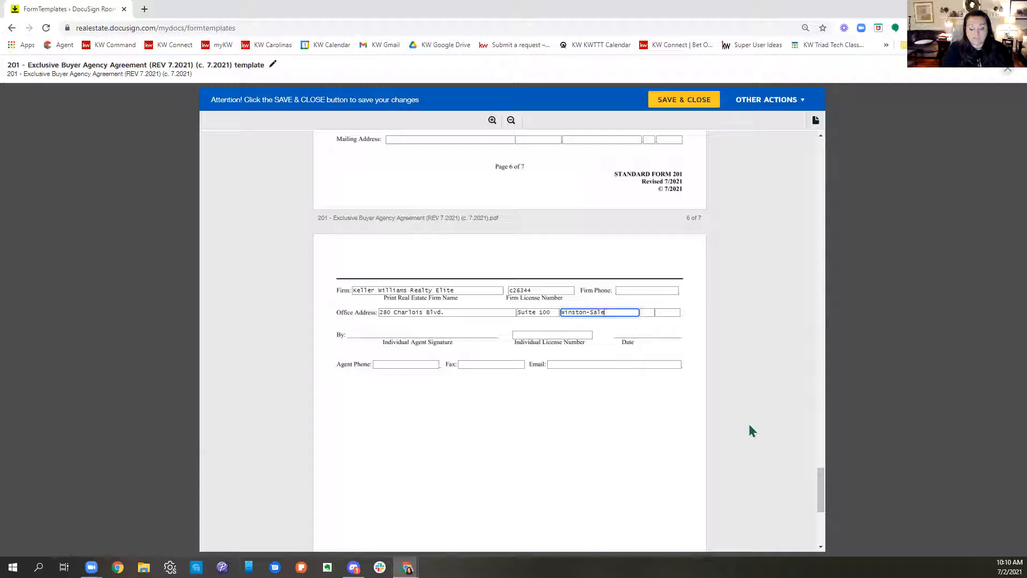
pyautogui.write('mm')
pyautogui.press('Tab')
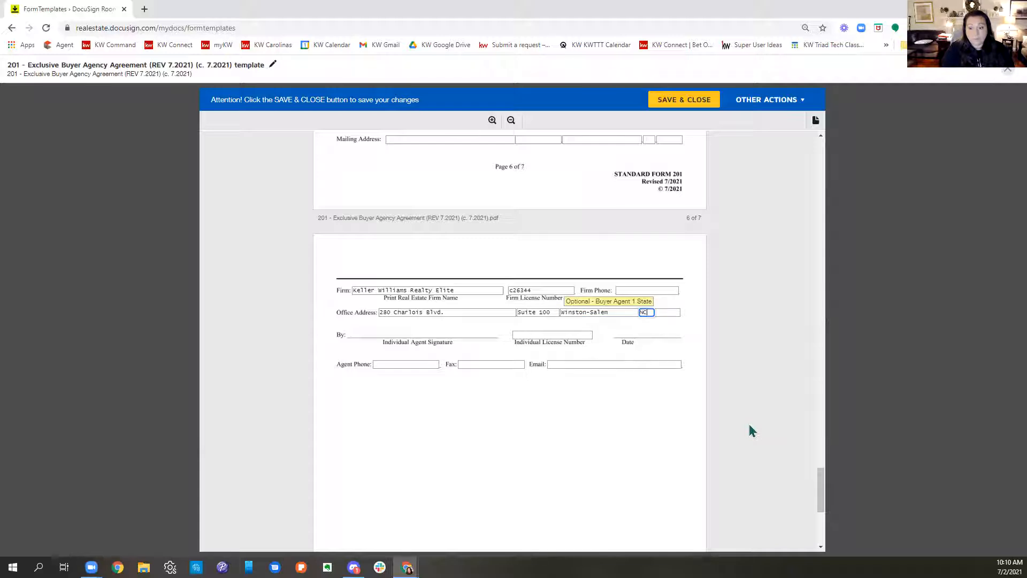
pyautogui.press('Tab')
pyautogui.write('27103')
# Step: Fill in the agent's individual license number and agent phone number in the firm section on page 7
pyautogui.click(567, 335)
pyautogui.write('260355')
pyautogui.click(414, 364)
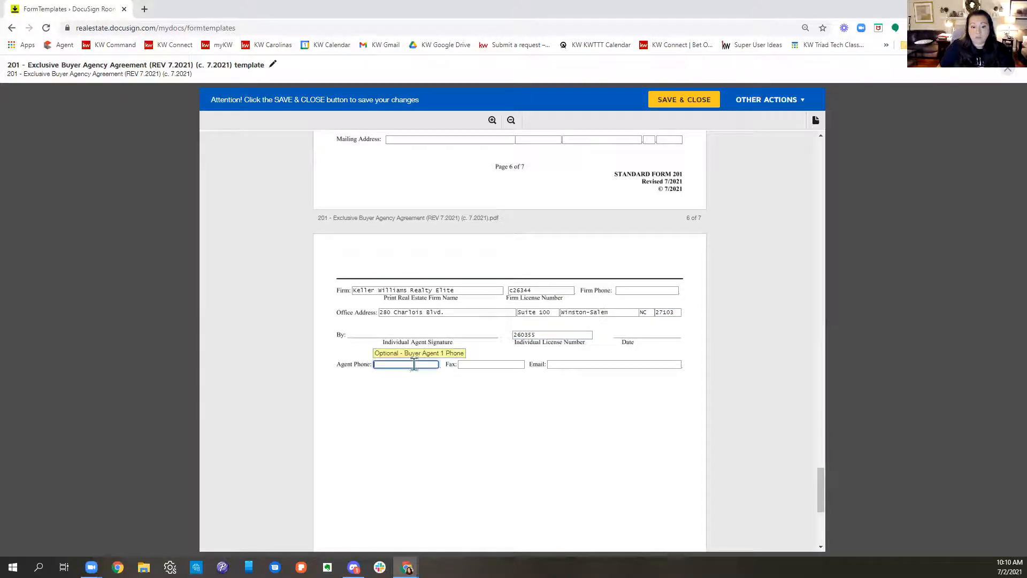
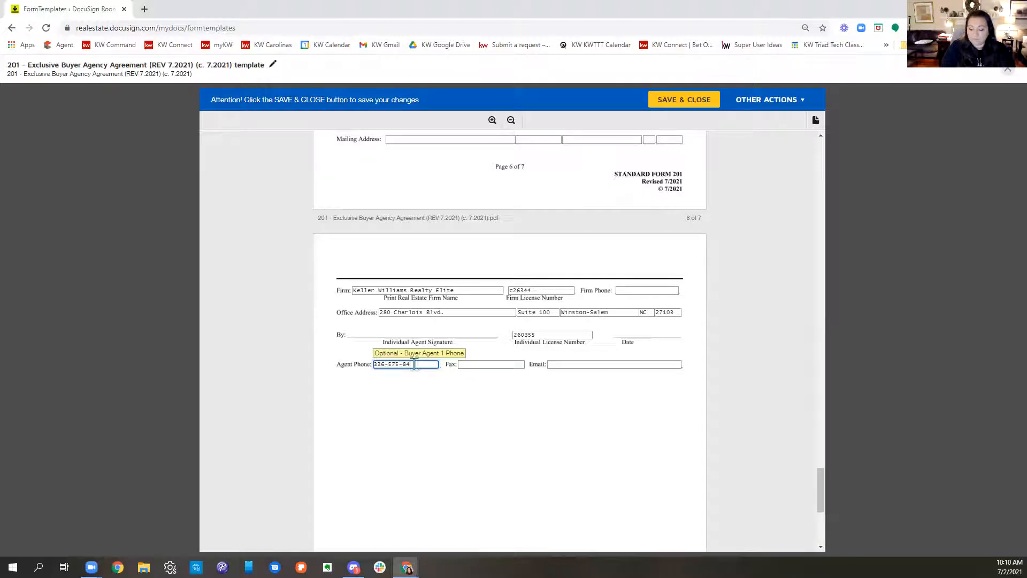
# Step: Fill in the agent's email address in the firm section on page 7, then save and close the template
pyautogui.click(483, 362)
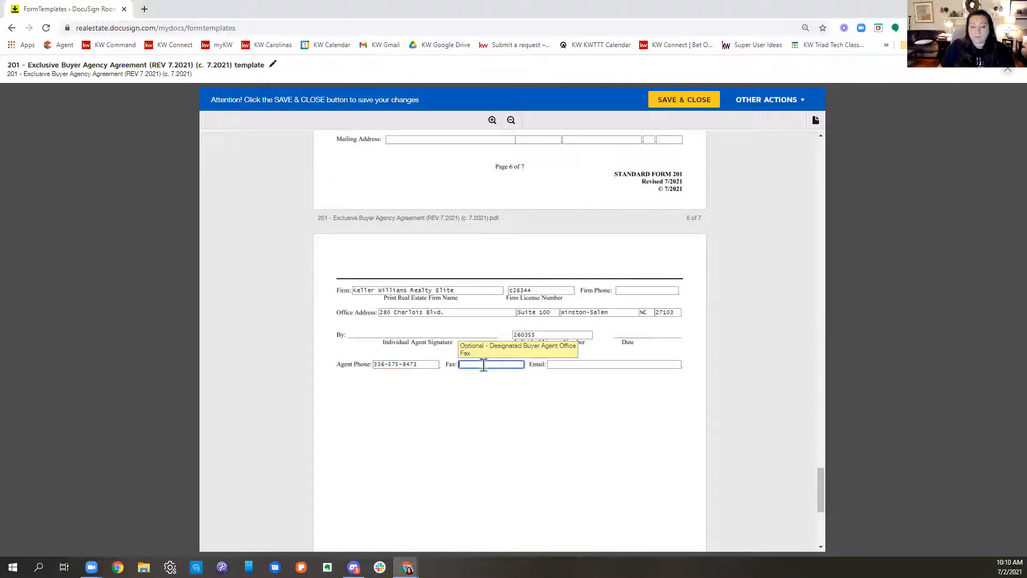
pyautogui.click(568, 364)
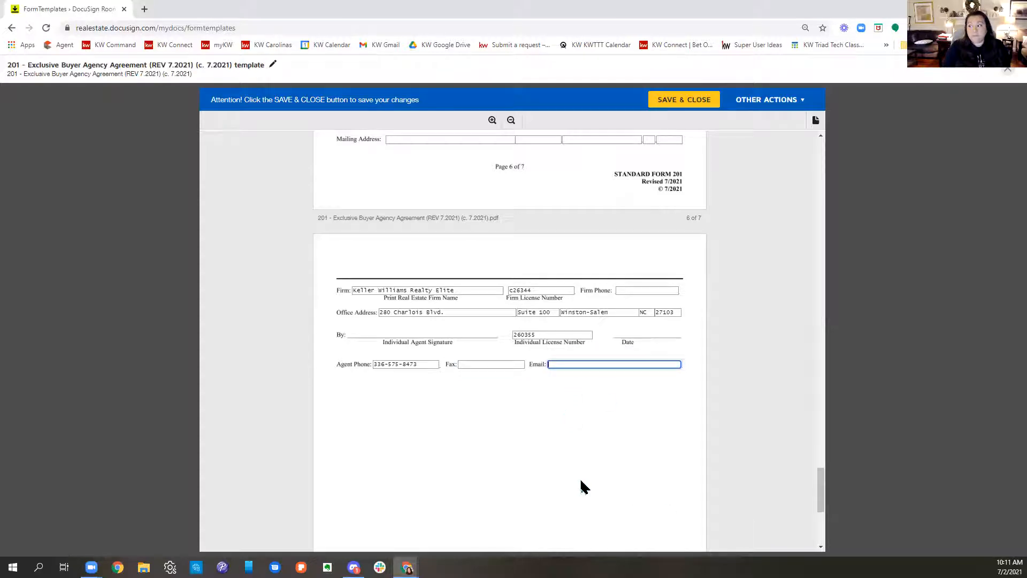
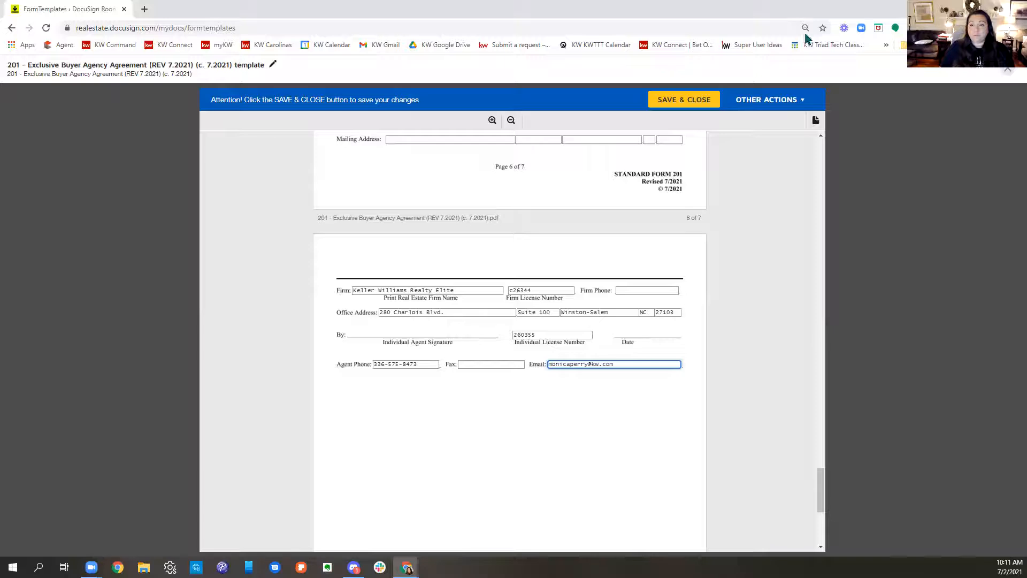
pyautogui.click(676, 103)
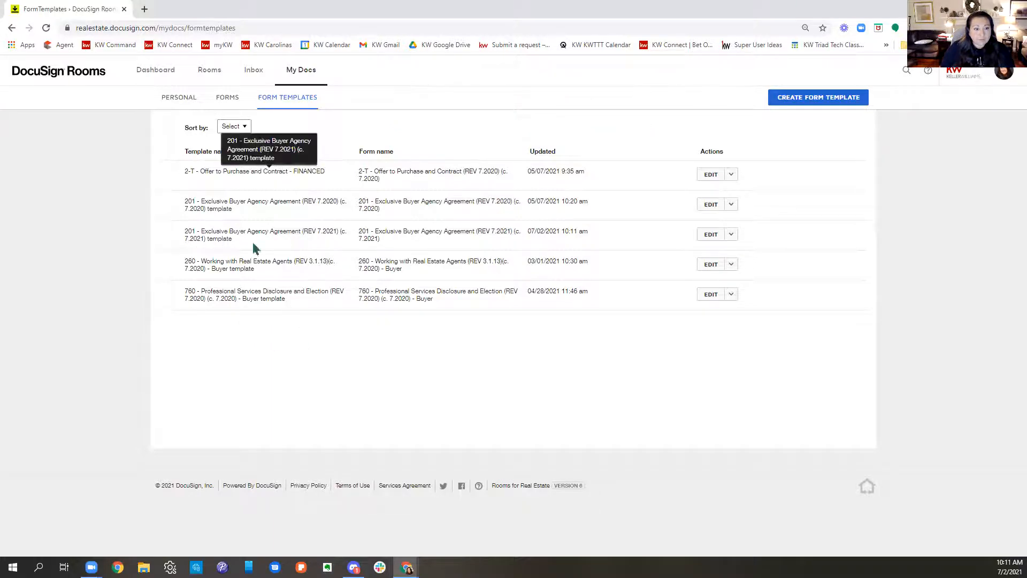
# Step: Reopen the 7.2021 Exclusive Buyer Agency Agreement template, prefix its name with "2021 - ", and save and close it
pyautogui.click(709, 235)
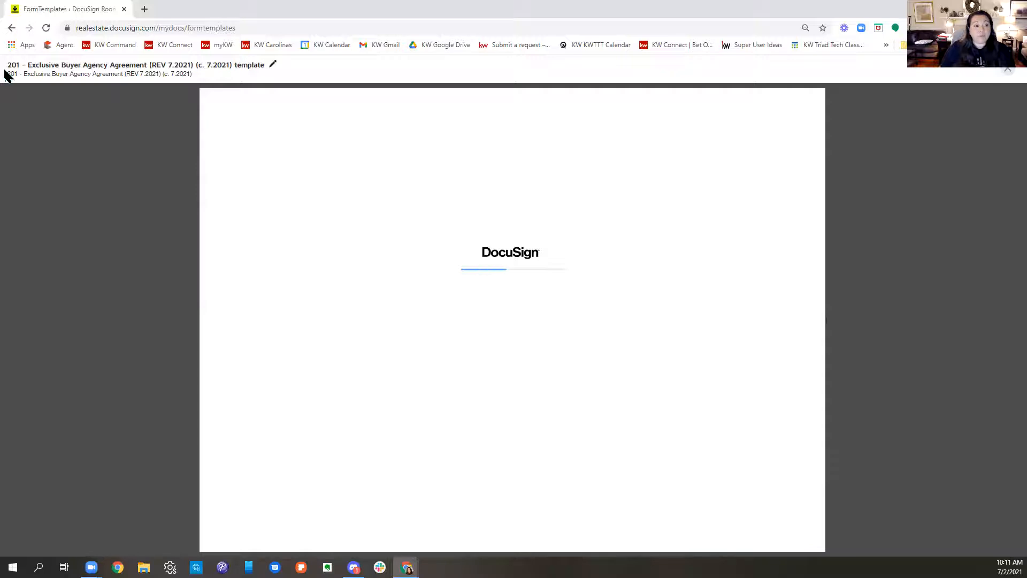
pyautogui.moveTo(7, 63); pyautogui.dragTo(270, 64)
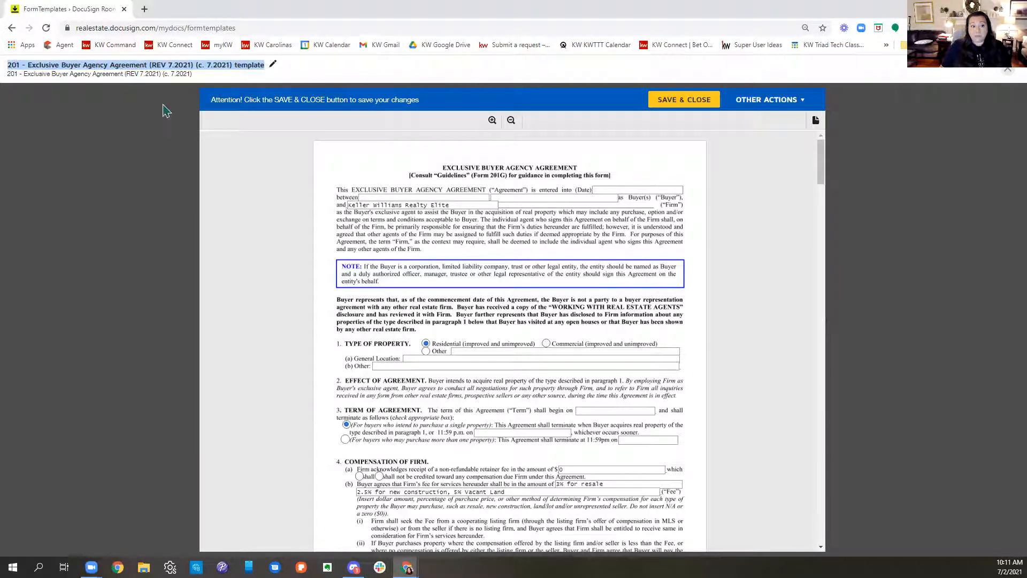
pyautogui.click(273, 70)
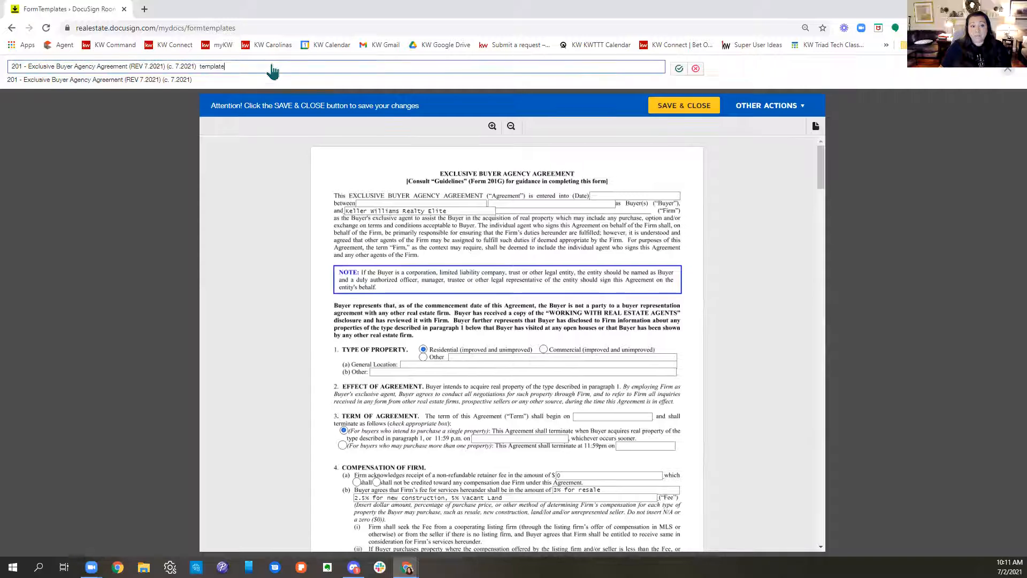
pyautogui.click(12, 66)
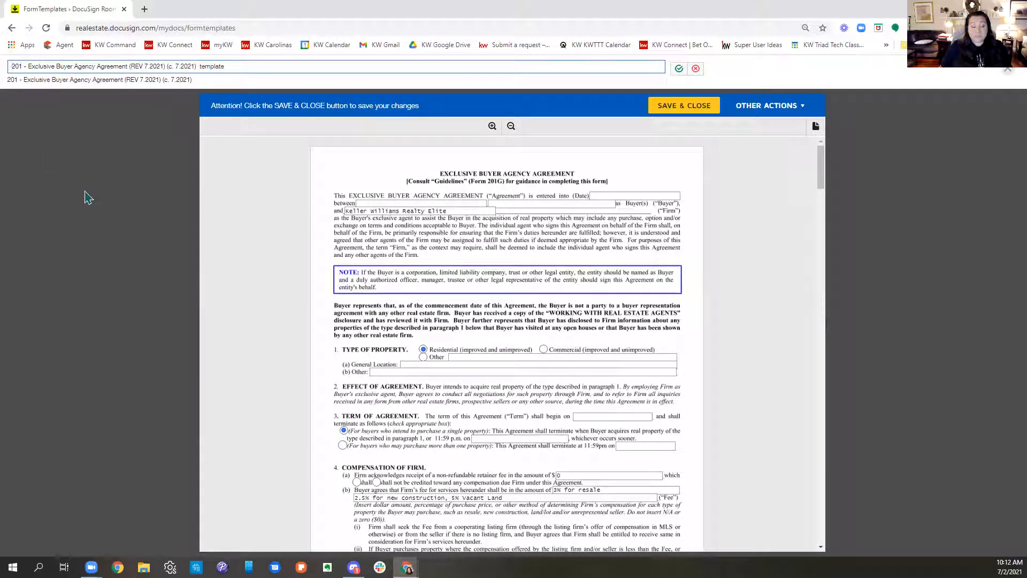
pyautogui.write('2021 -')
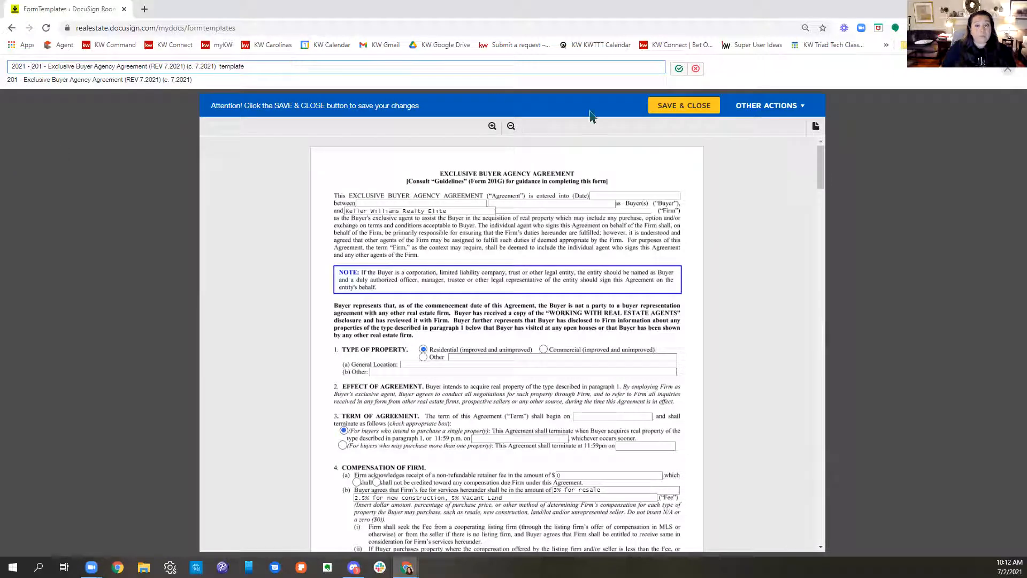
pyautogui.click(679, 70)
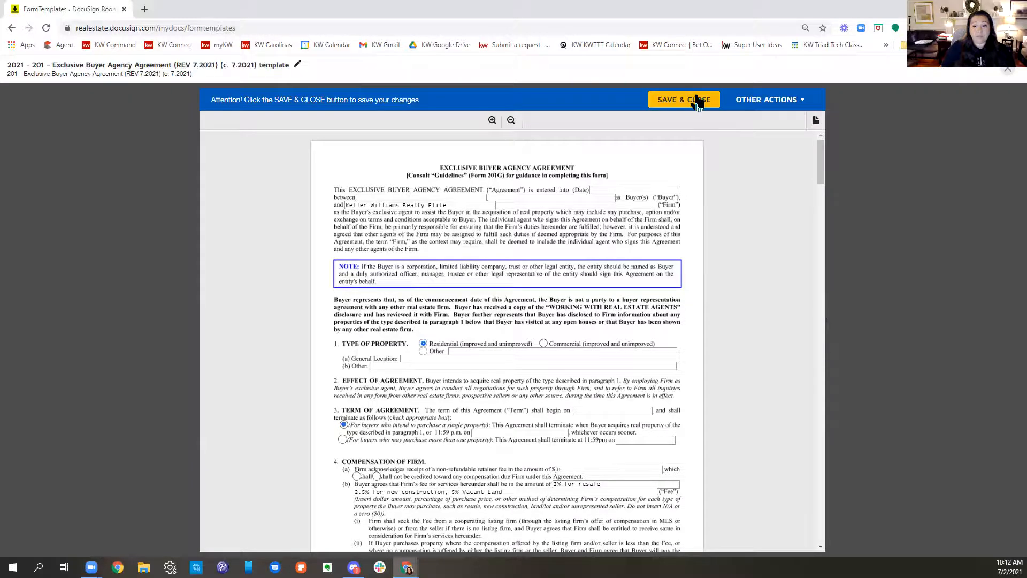
pyautogui.click(697, 100)
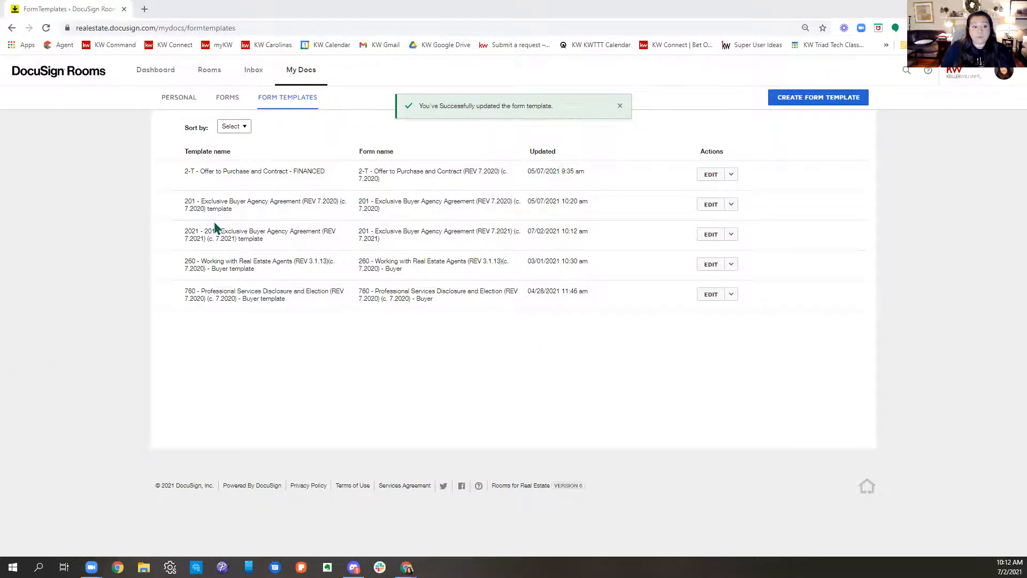
pyautogui.moveTo(185, 232); pyautogui.dragTo(358, 245)
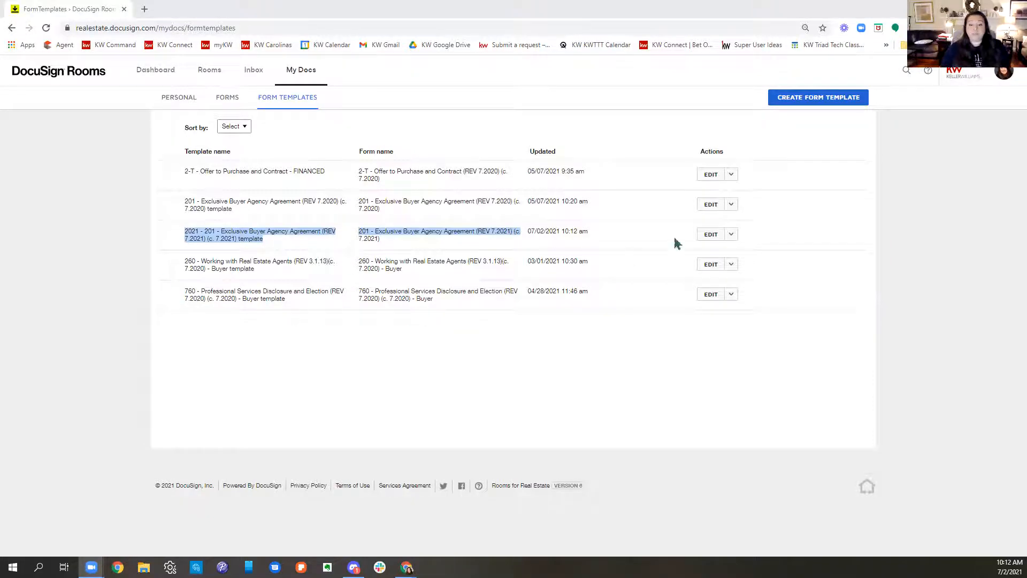
# Step: Create a form template from 2-T - Offer to Purchase and Contract (REV 7.2021) in the KWRE Buyer Forms group
pyautogui.click(806, 107)
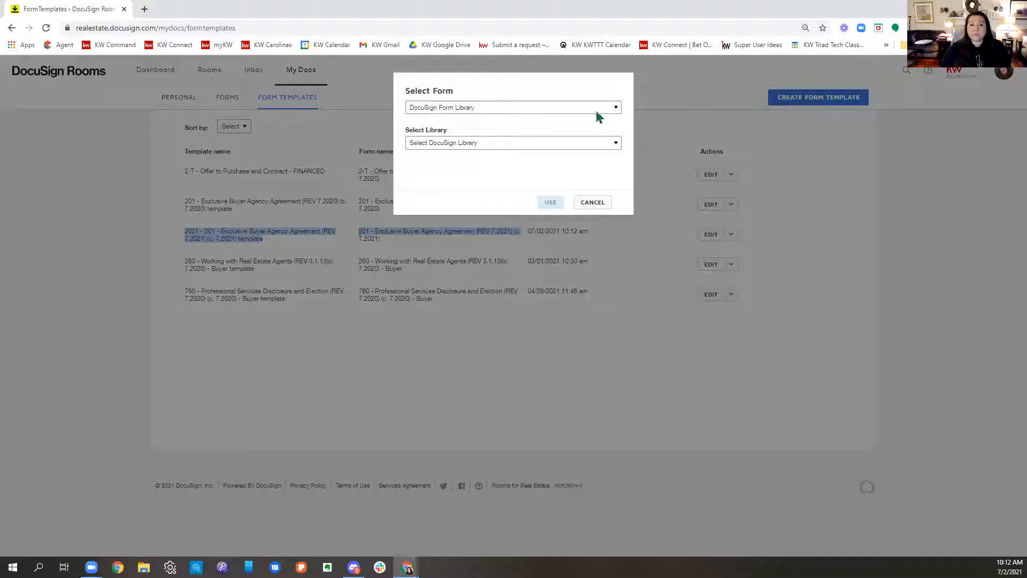
pyautogui.click(507, 107)
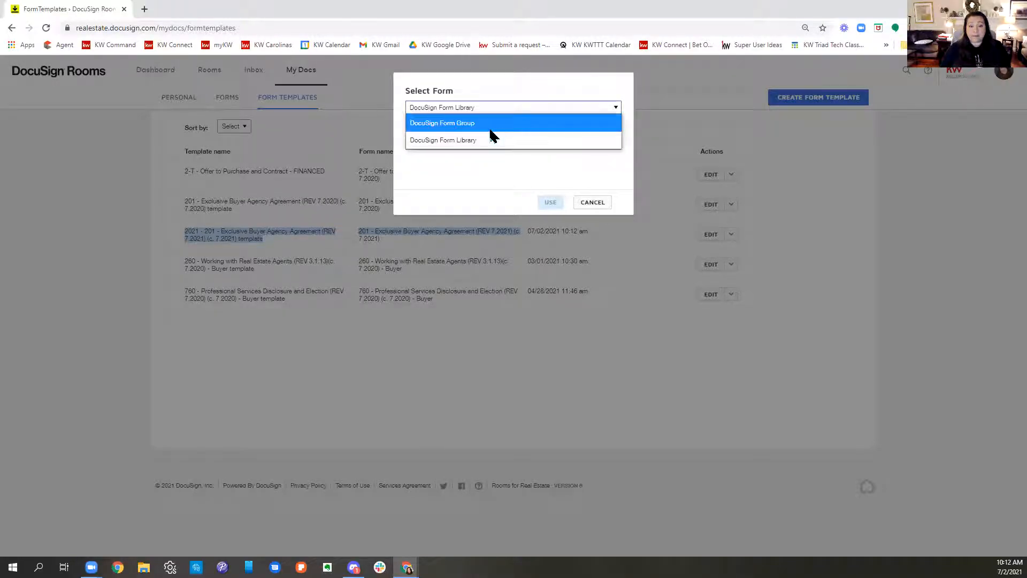
pyautogui.click(491, 124)
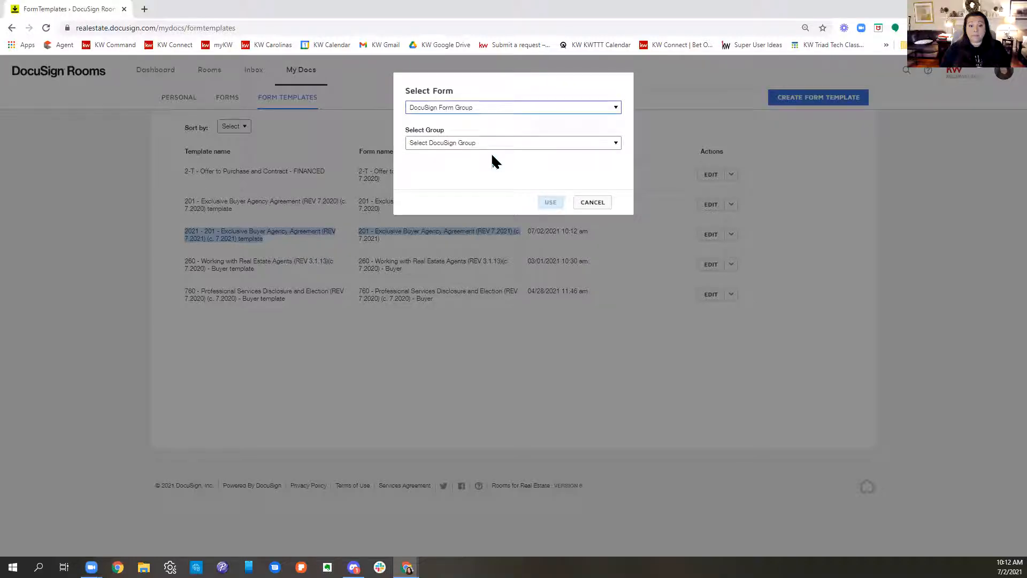
pyautogui.click(491, 143)
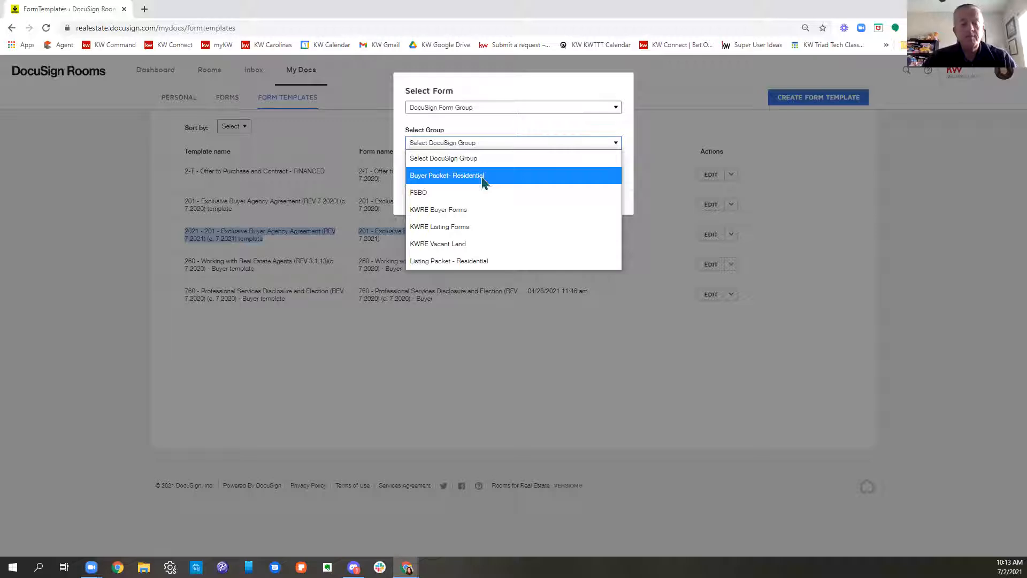
pyautogui.click(483, 177)
pyautogui.click(480, 144)
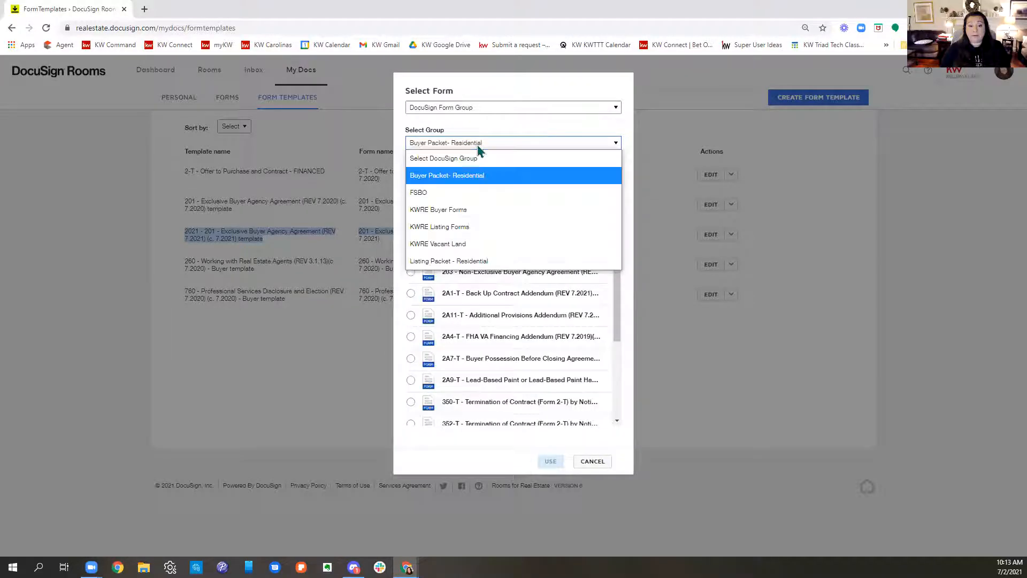
pyautogui.click(460, 211)
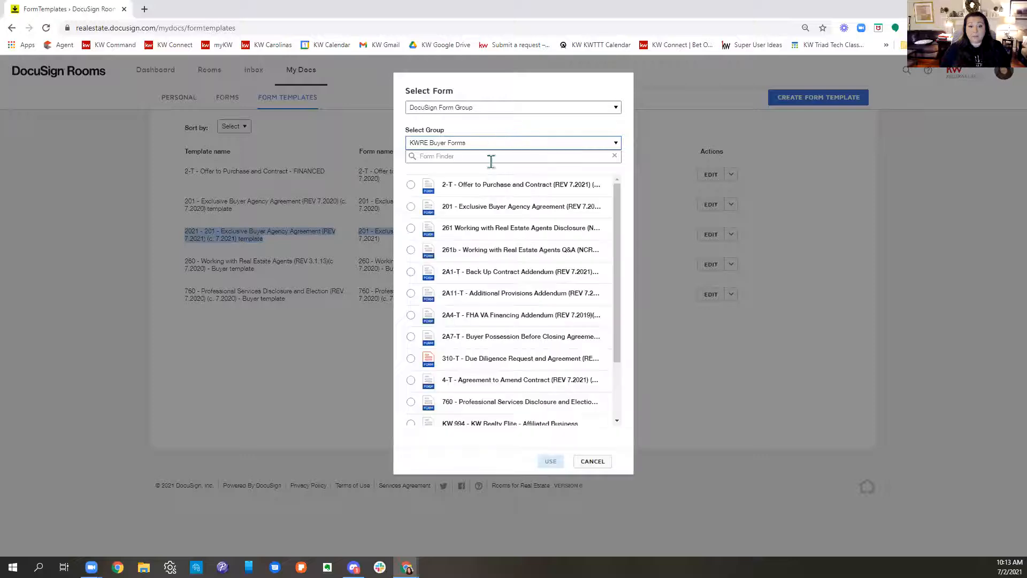
pyautogui.click(412, 186)
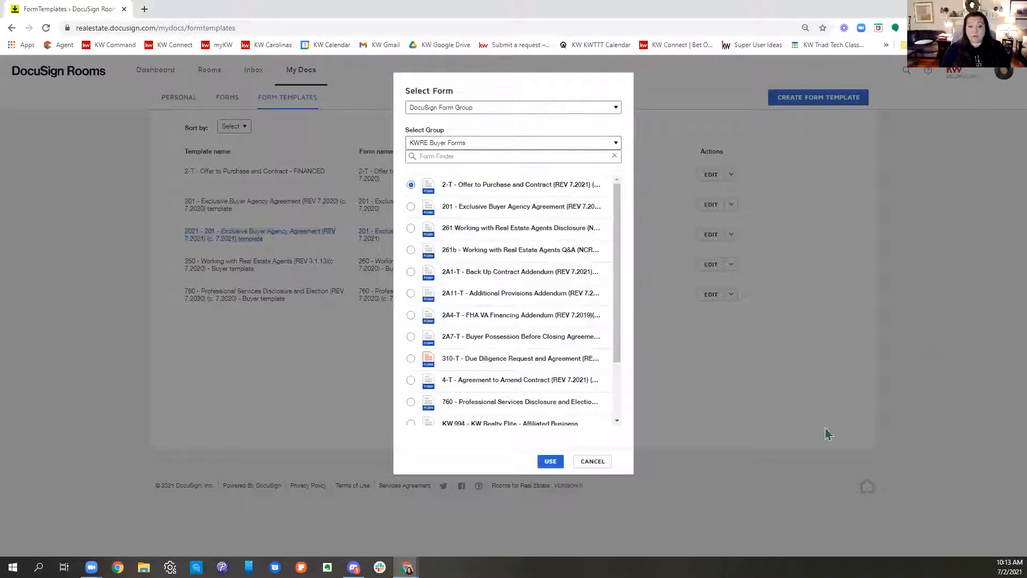
pyautogui.click(553, 464)
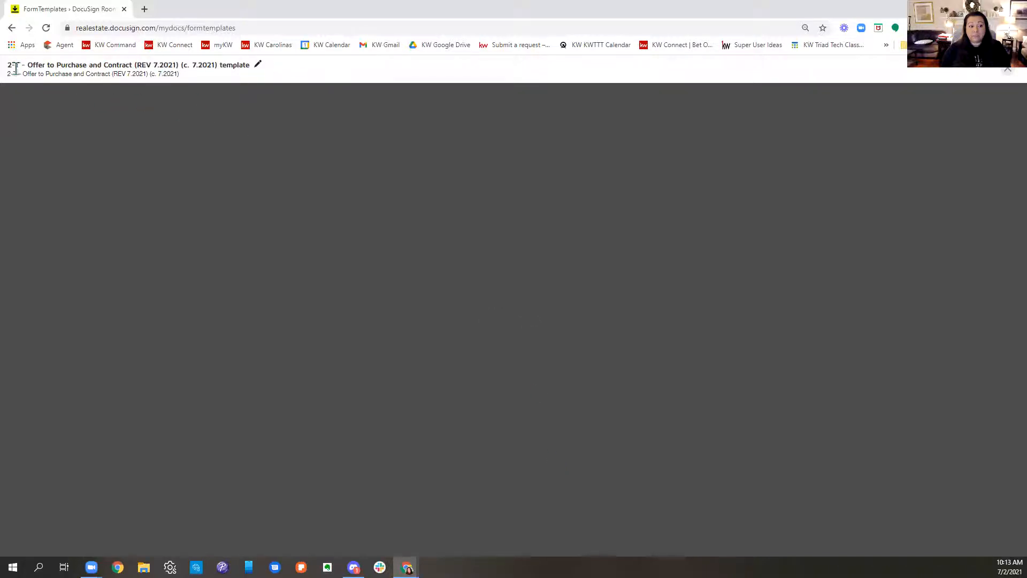
# Step: Prefix the Offer to Purchase and Contract template's name with "2021 - "
pyautogui.moveTo(8, 64); pyautogui.dragTo(273, 65)
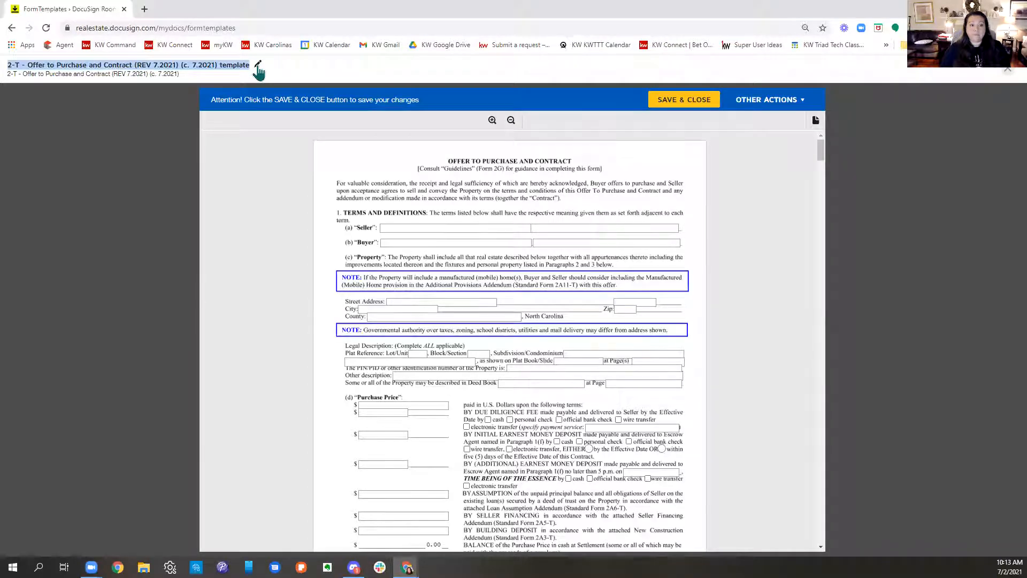
pyautogui.click(258, 67)
pyautogui.moveTo(237, 66); pyautogui.dragTo(12, 72)
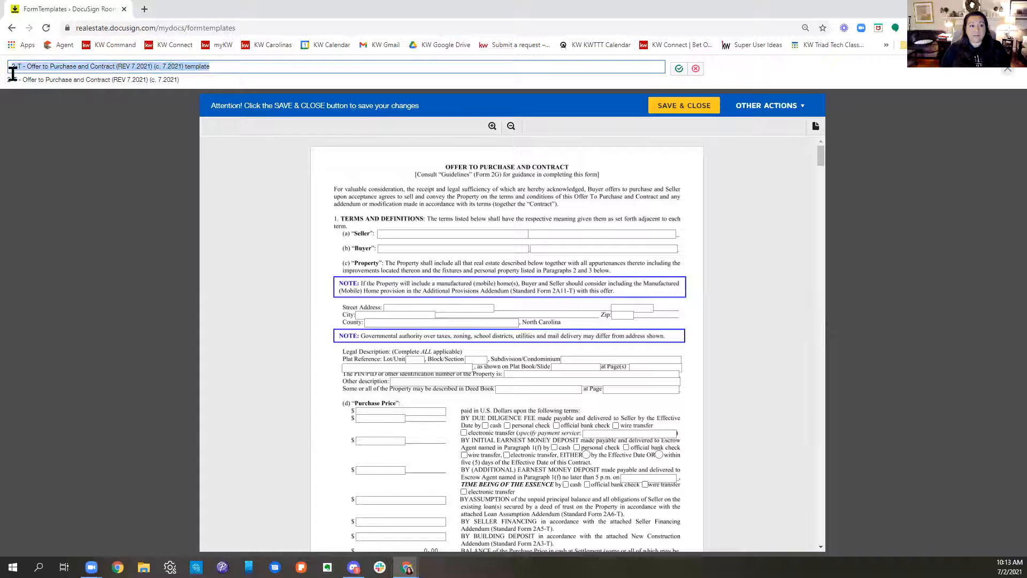
pyautogui.click(12, 69)
pyautogui.write('2021')
pyautogui.write('-')
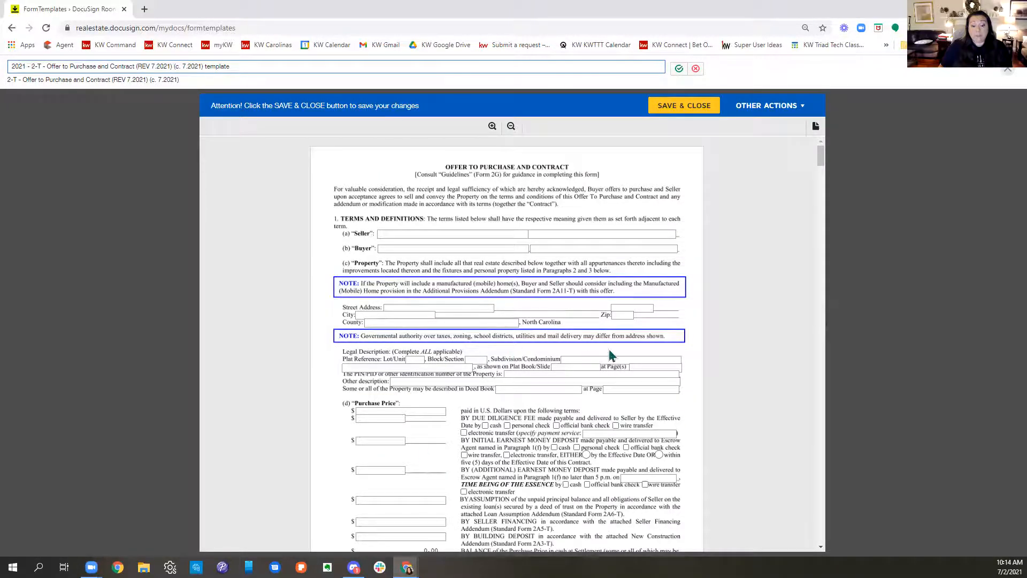
# Step: Fill in the law firm's name as Escrow Agent in paragraph 1(f) on page 2 of the contract
pyautogui.scroll(-1, 632, 369)
pyautogui.scroll(-3, 674, 384)
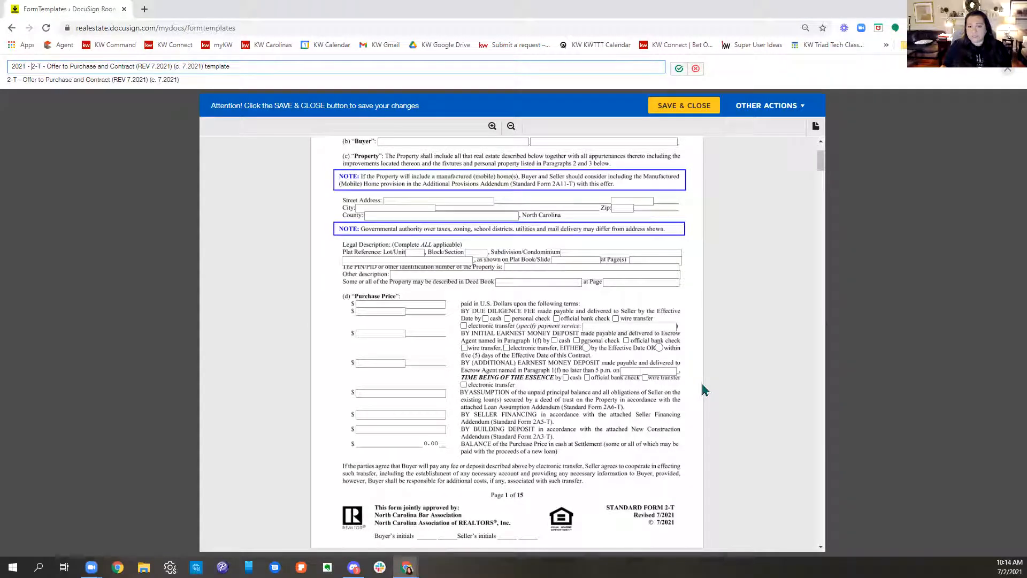
pyautogui.scroll(3, 663, 412)
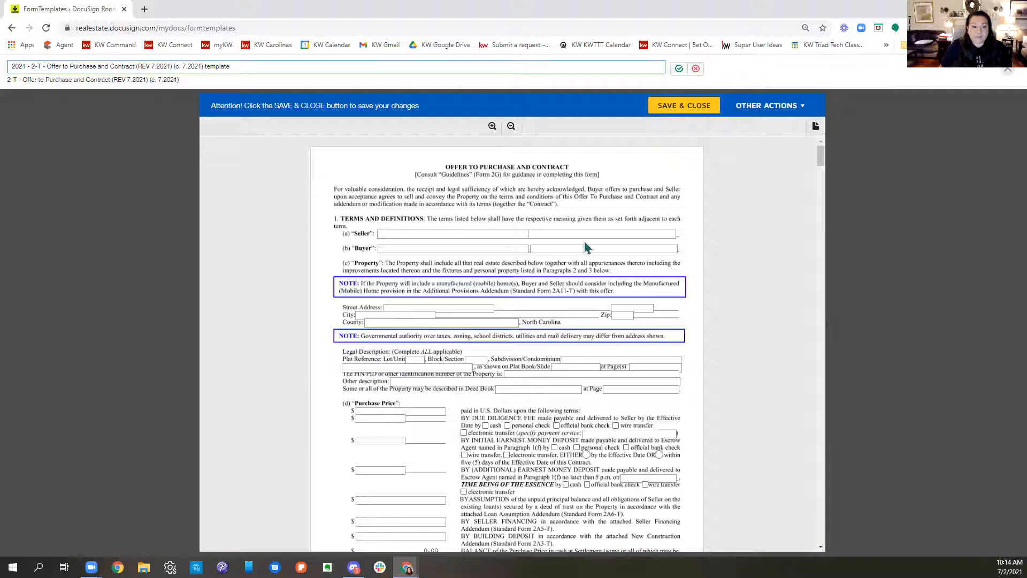
pyautogui.scroll(-10, 664, 345)
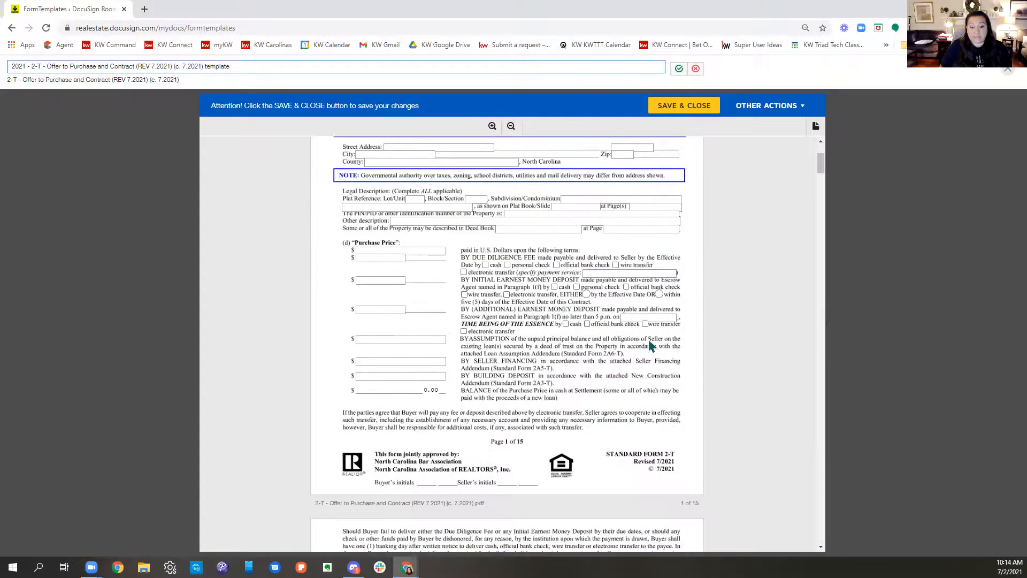
pyautogui.scroll(-1, 663, 345)
pyautogui.click(481, 316)
pyautogui.write('Randall P')
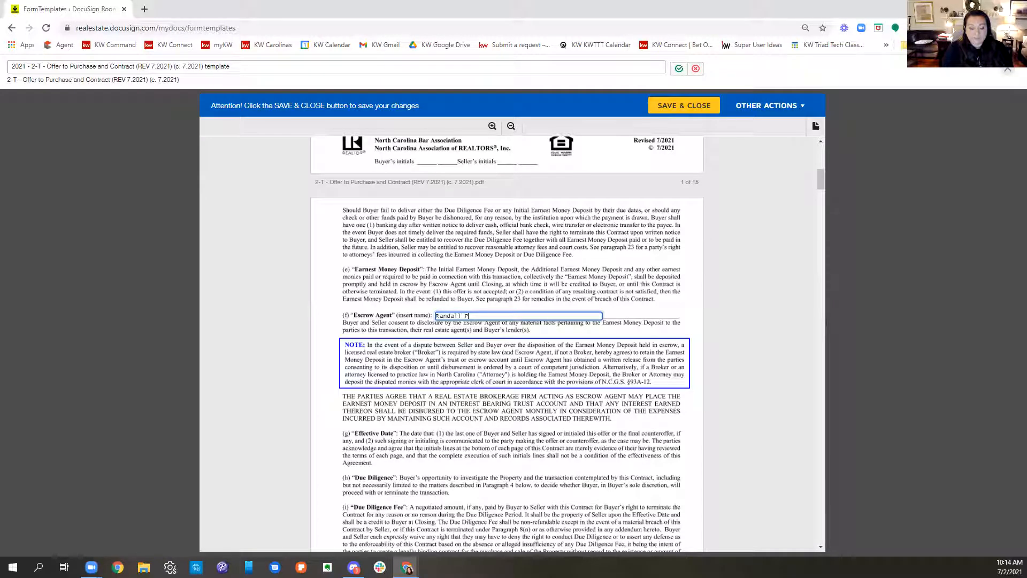
pyautogui.write('erry Law LLC')
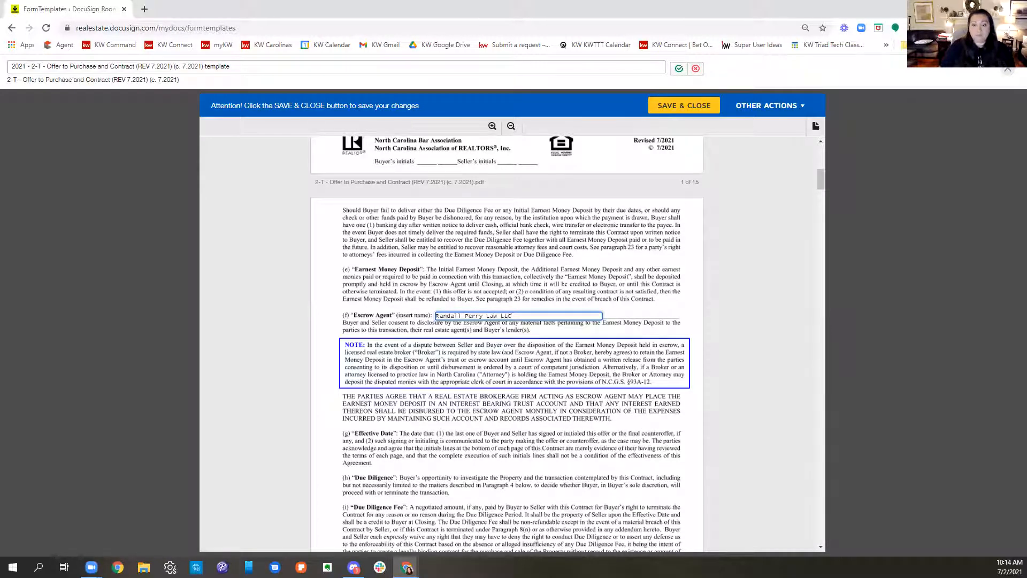
pyautogui.click(566, 405)
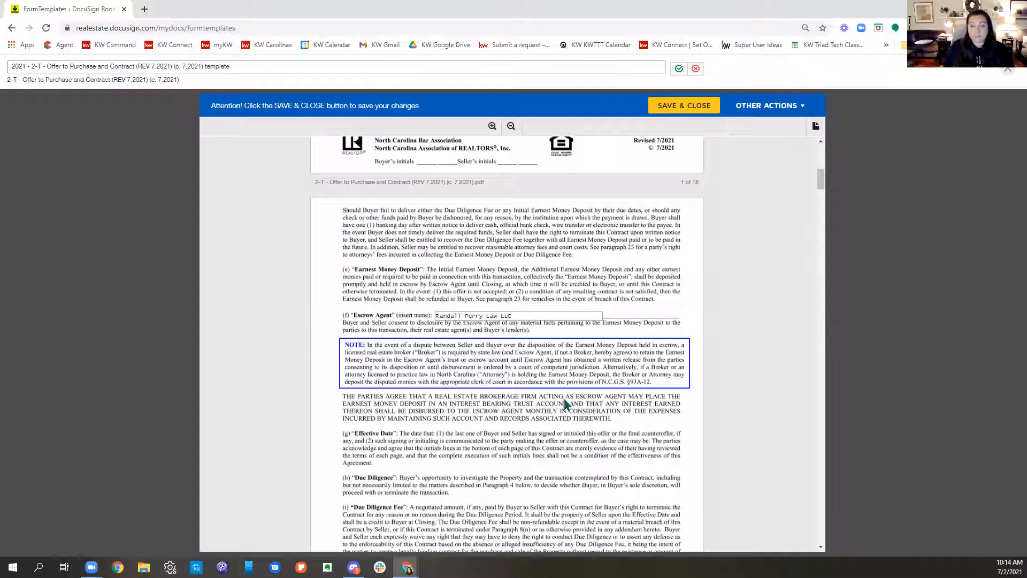
# Step: Select the Loan(s)/Other Funds option for funds to complete purchase in paragraph 5(a) on page 6
pyautogui.scroll(-4, 565, 399)
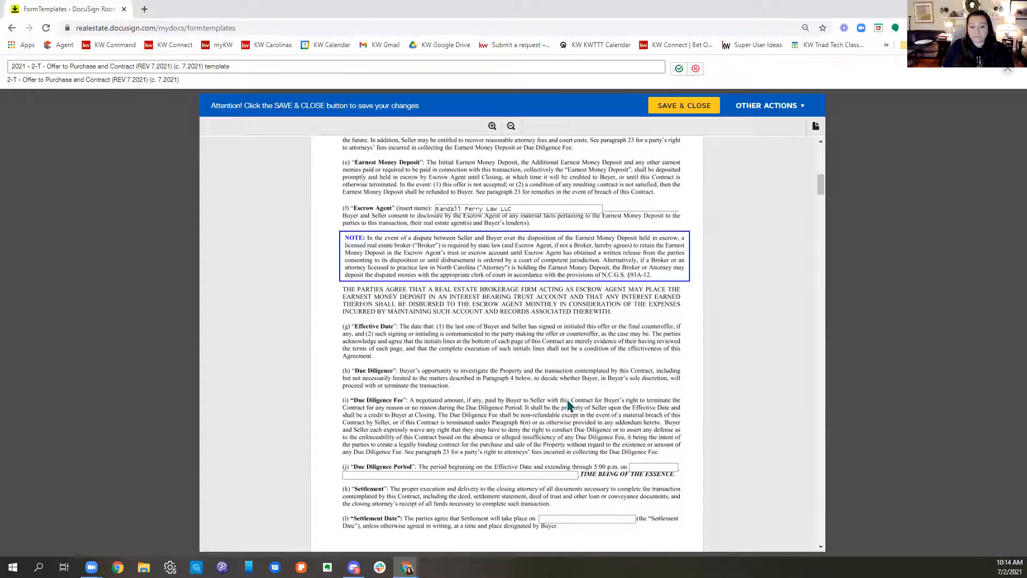
pyautogui.scroll(-4, 491, 381)
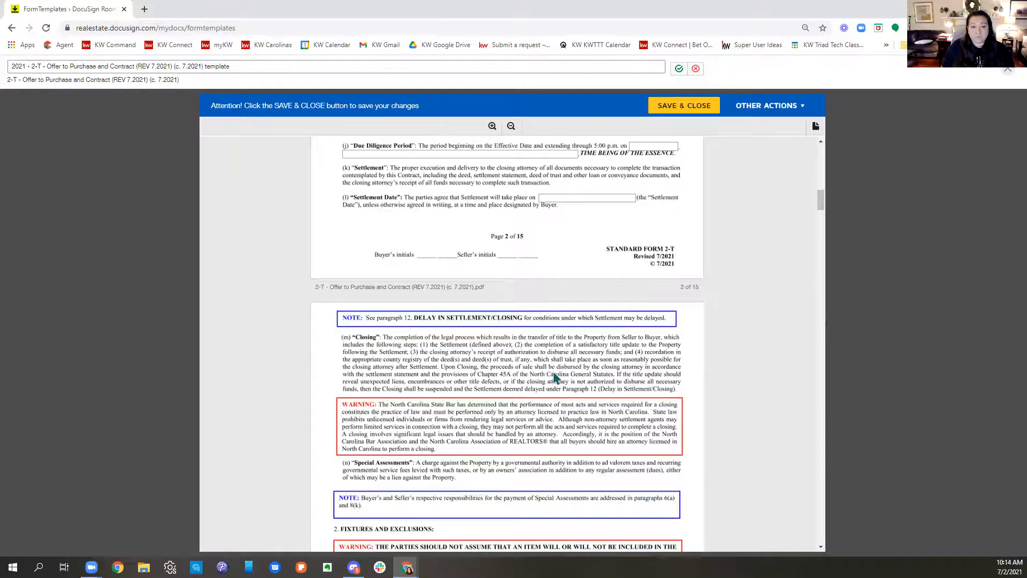
pyautogui.scroll(-12, 648, 309)
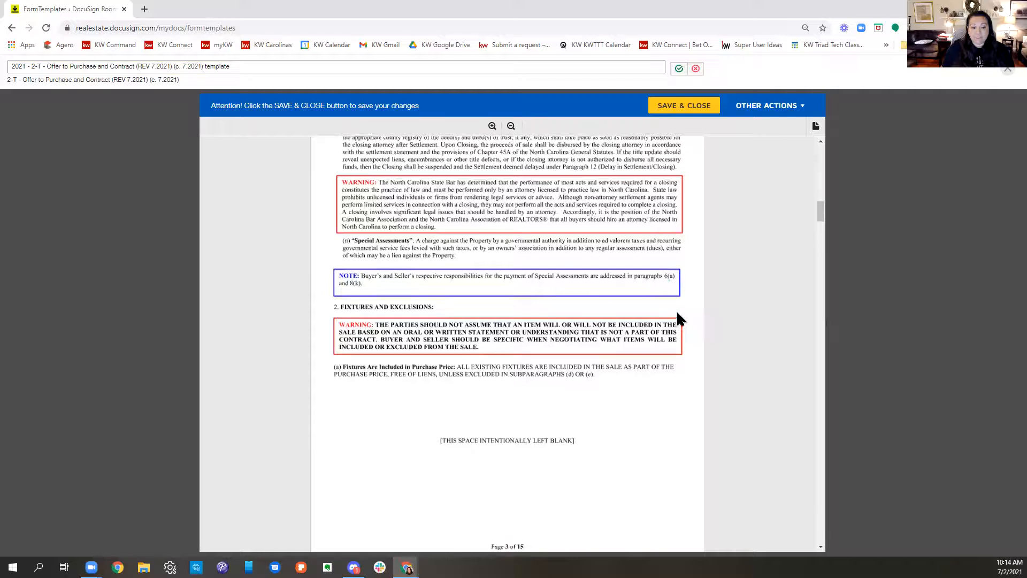
pyautogui.scroll(-6, 679, 321)
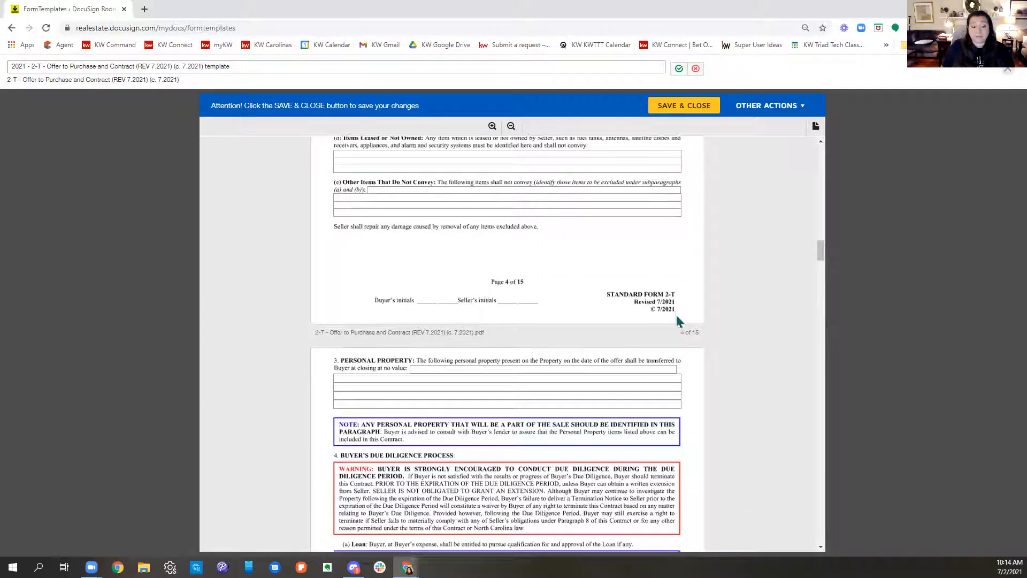
pyautogui.scroll(-3, 678, 320)
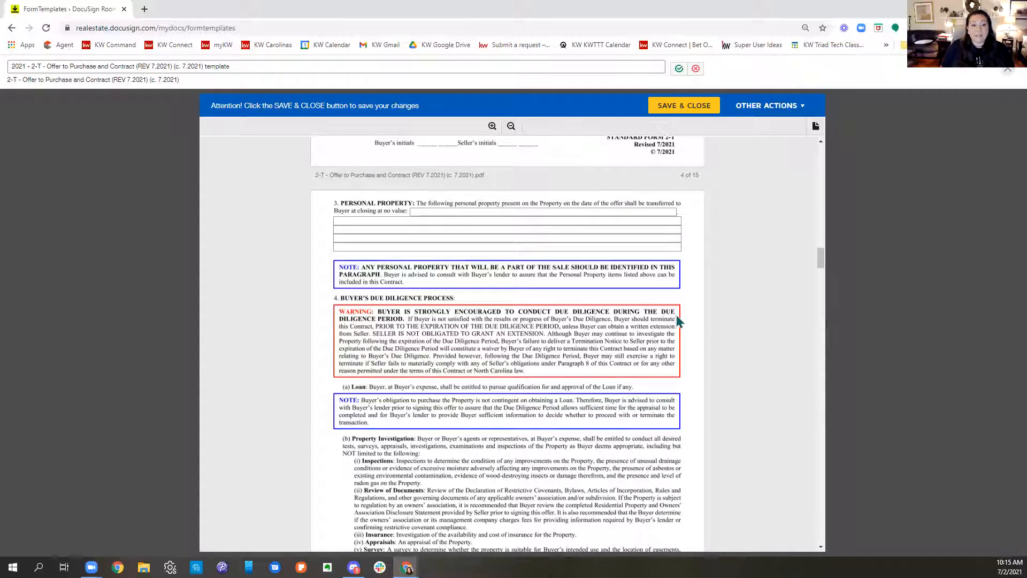
pyautogui.scroll(-6, 671, 320)
pyautogui.scroll(-9, 666, 320)
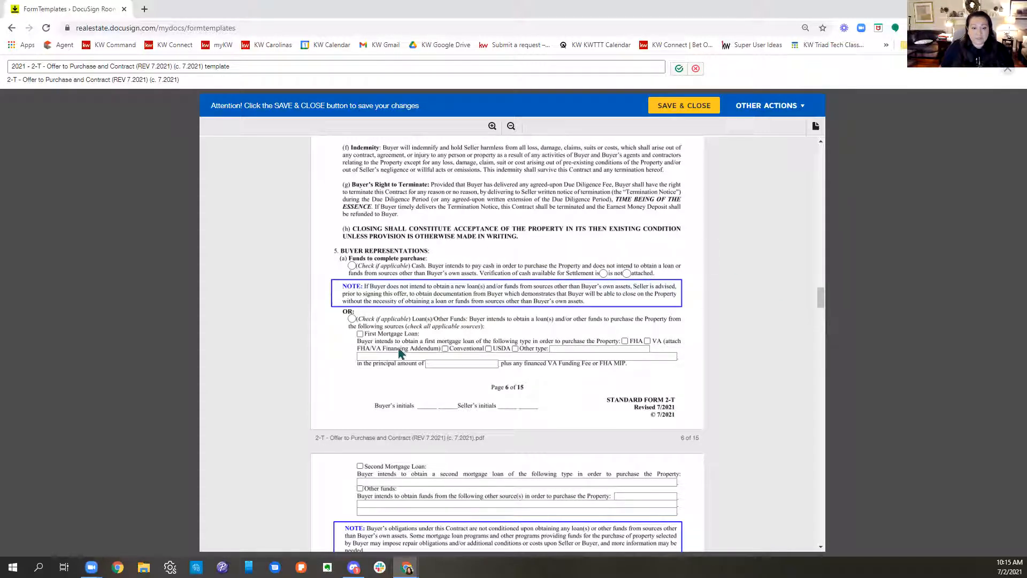
pyautogui.click(351, 319)
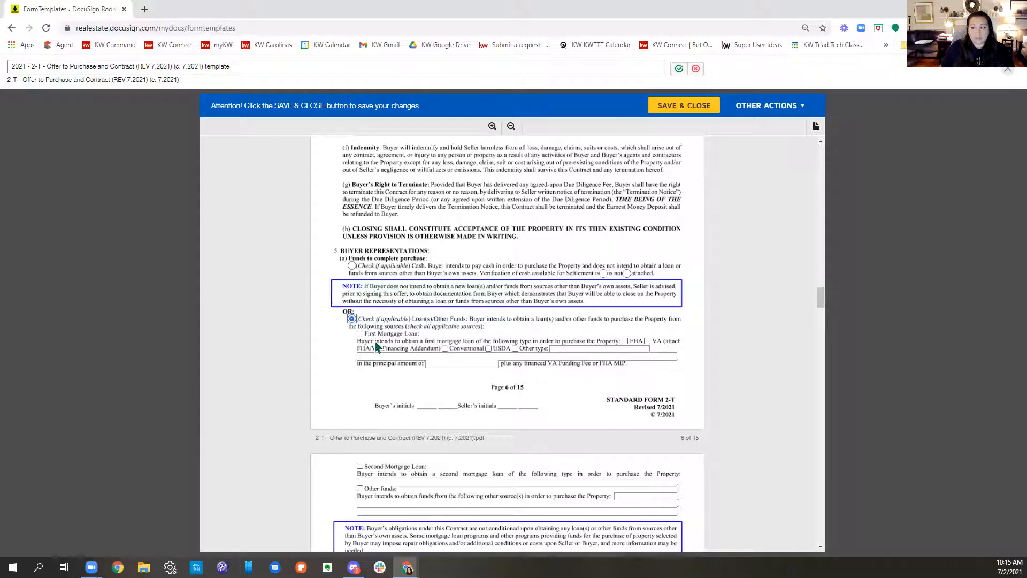
# Step: Mark that Buyer has received signed copies of the Residential Property and Mineral and Oil and Gas disclosure statements in paragraphs 5(d) and 5(e)
pyautogui.scroll(-4, 573, 339)
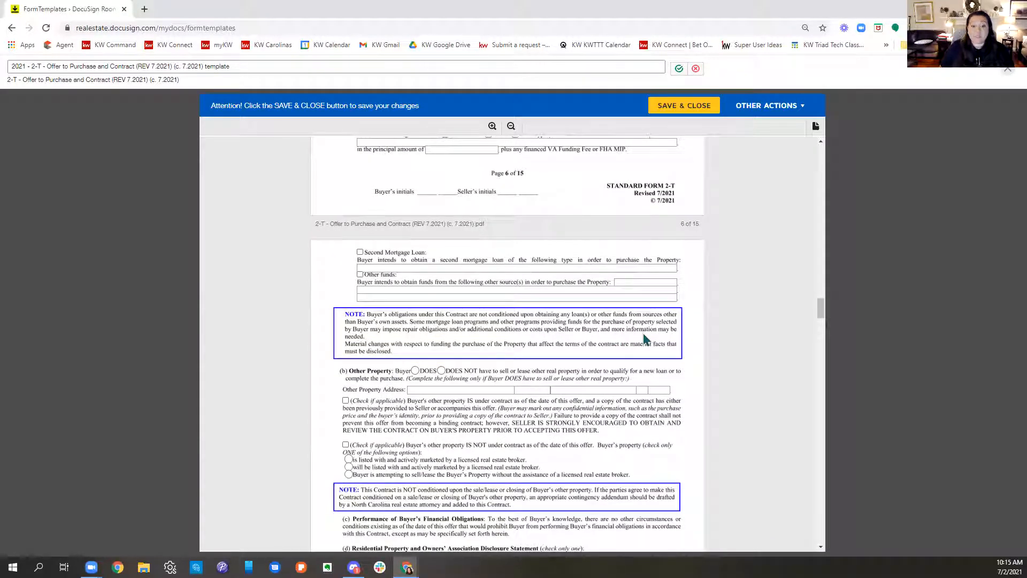
pyautogui.scroll(-2, 645, 339)
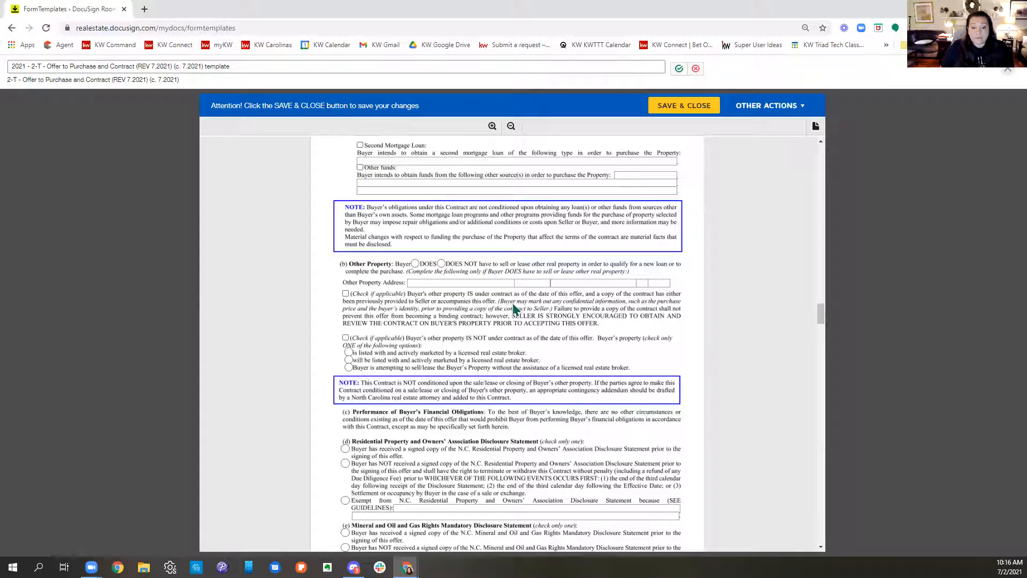
pyautogui.scroll(-2, 513, 308)
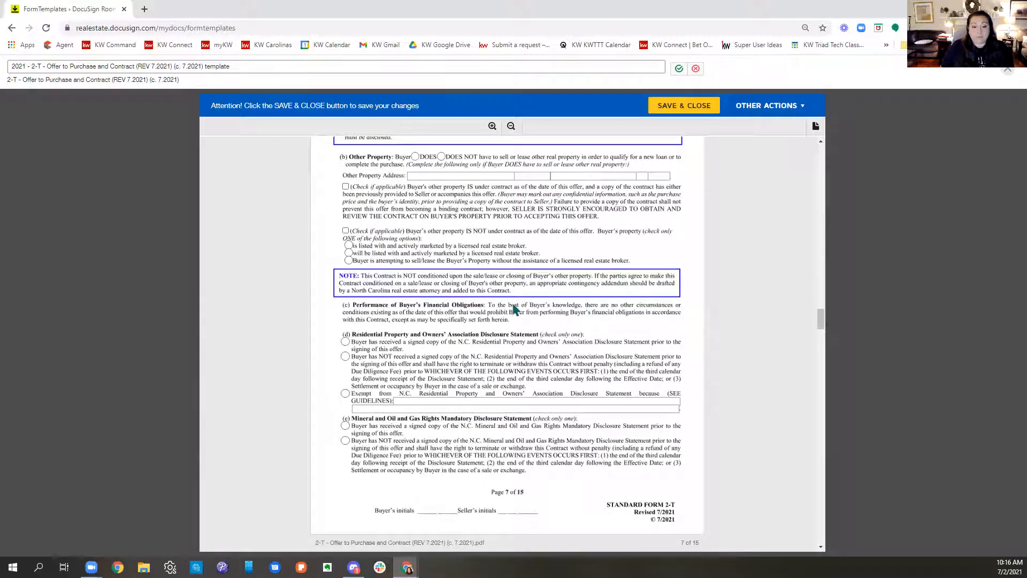
pyautogui.click(345, 341)
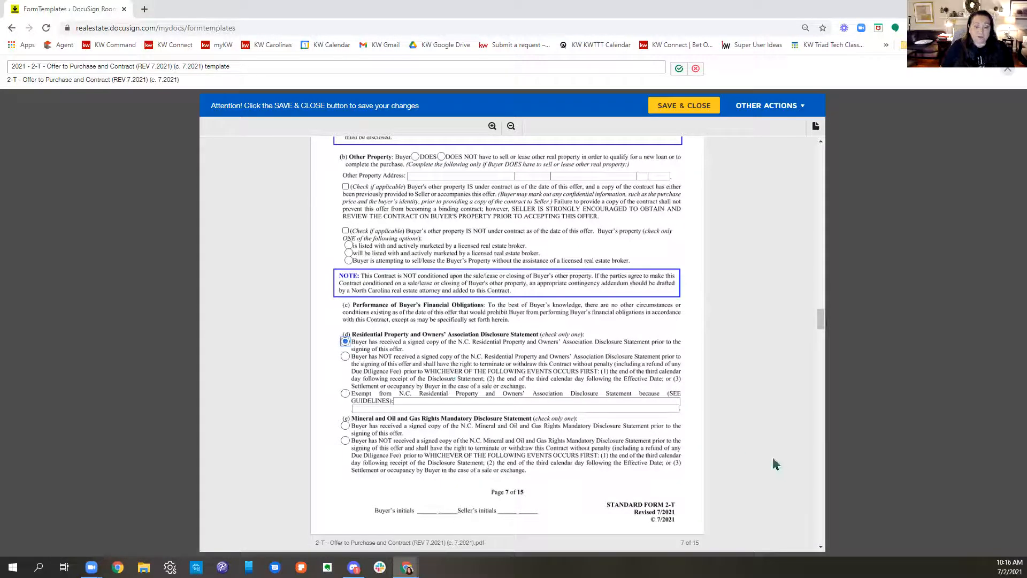
pyautogui.click(345, 426)
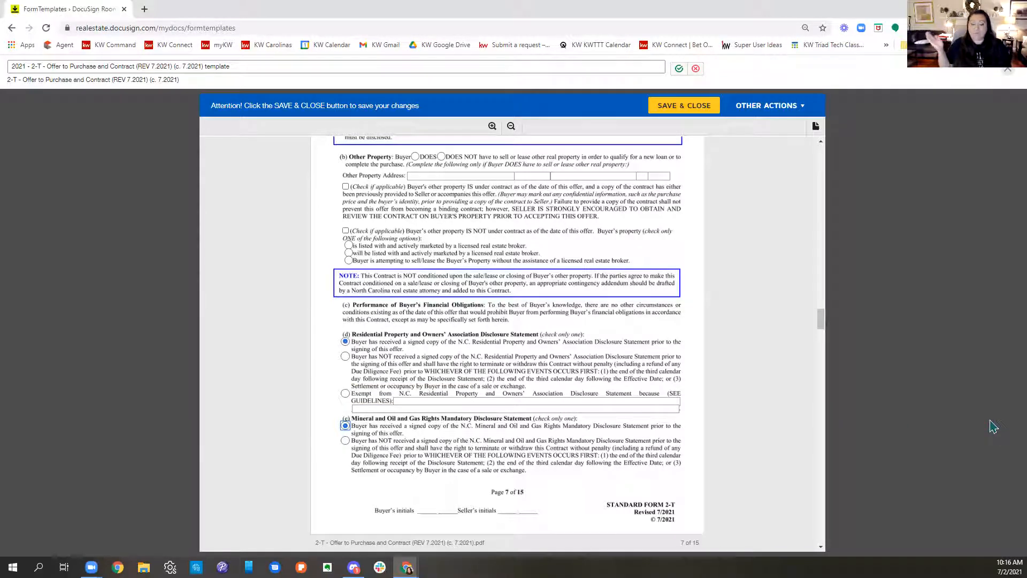
# Step: Mark that Seller has owned the Property for at least one year in paragraph 7(a) on page 8
pyautogui.scroll(-4, 648, 378)
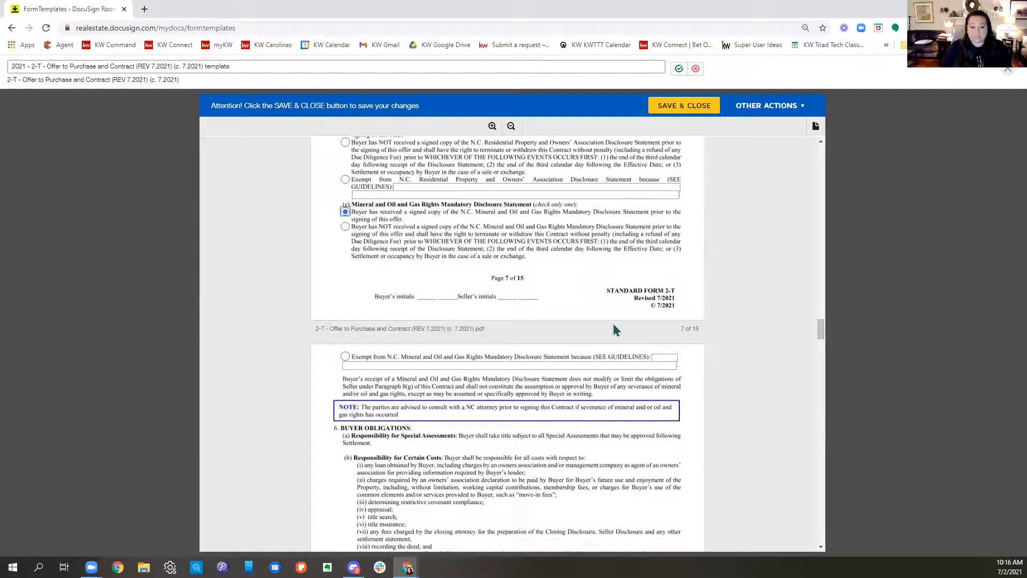
pyautogui.scroll(-3, 618, 329)
pyautogui.scroll(-3, 663, 329)
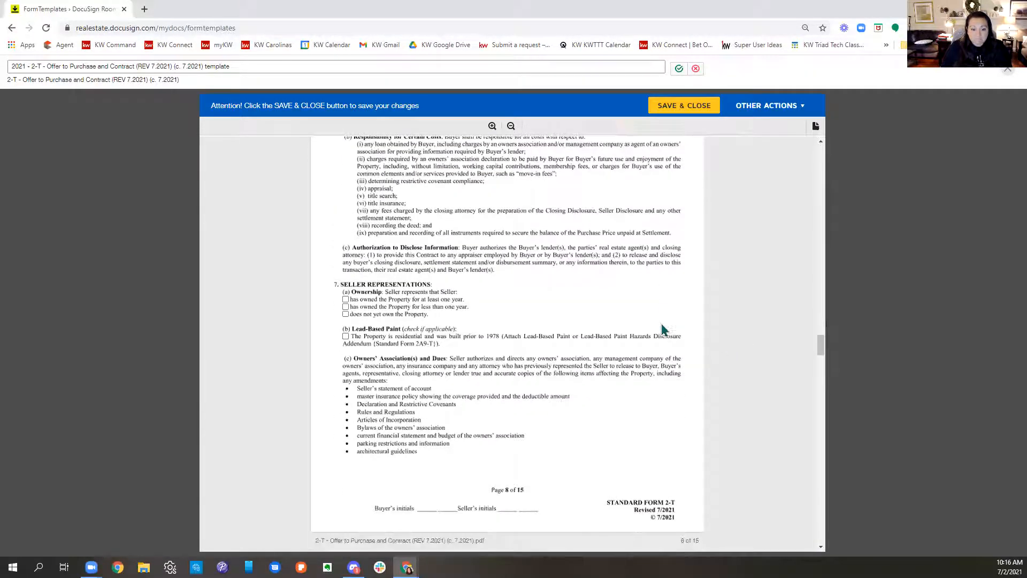
pyautogui.click(345, 299)
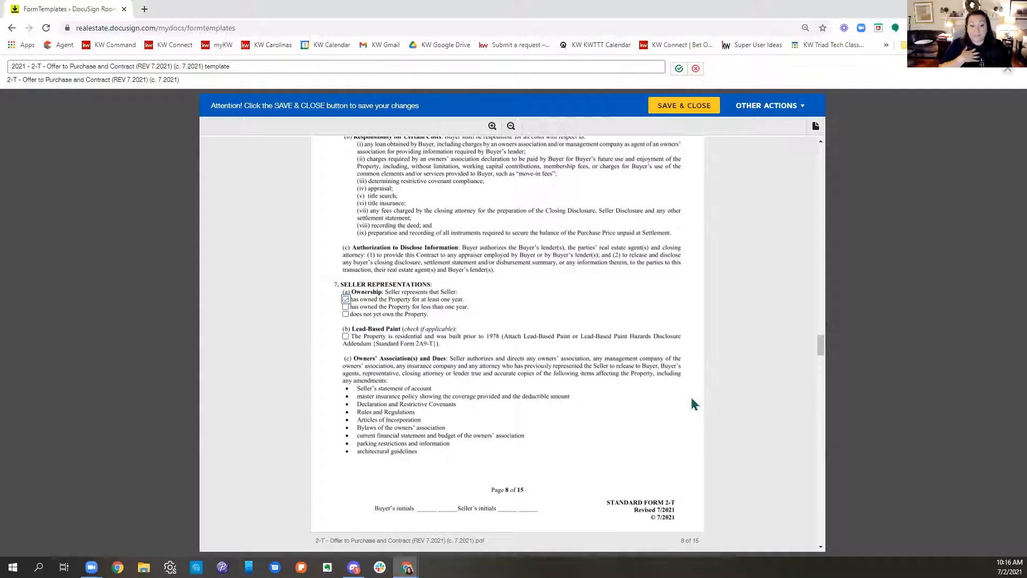
# Step: Select "No home warranty is to be provided by Seller" in paragraph 10 on page 10
pyautogui.scroll(-1, 570, 383)
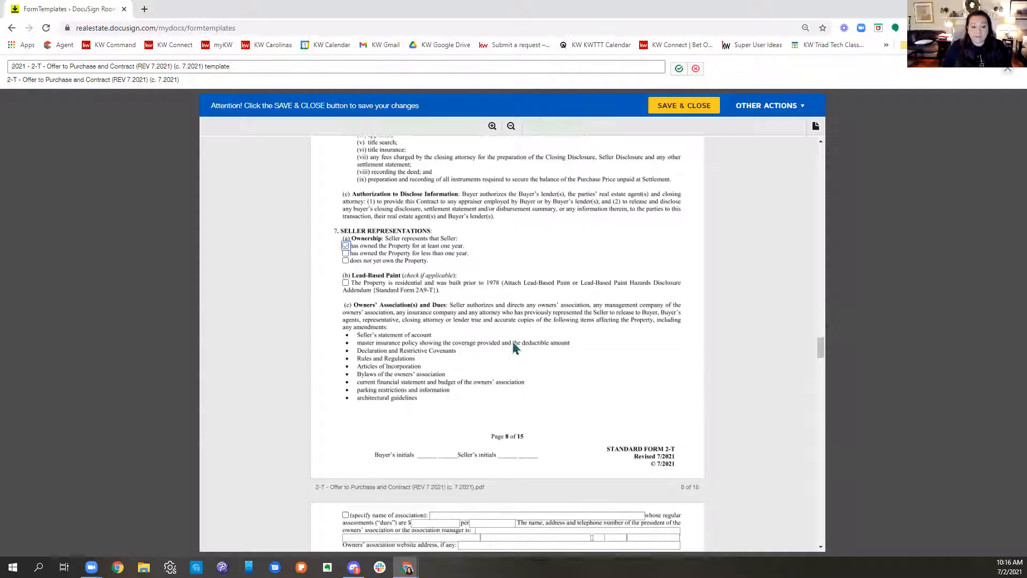
pyautogui.scroll(-6, 610, 270)
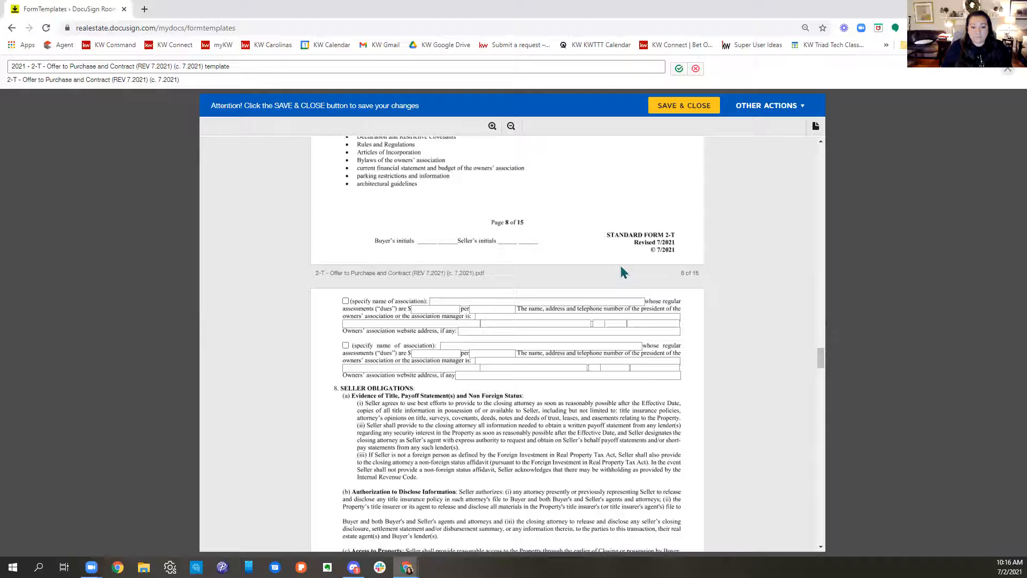
pyautogui.scroll(-10, 620, 264)
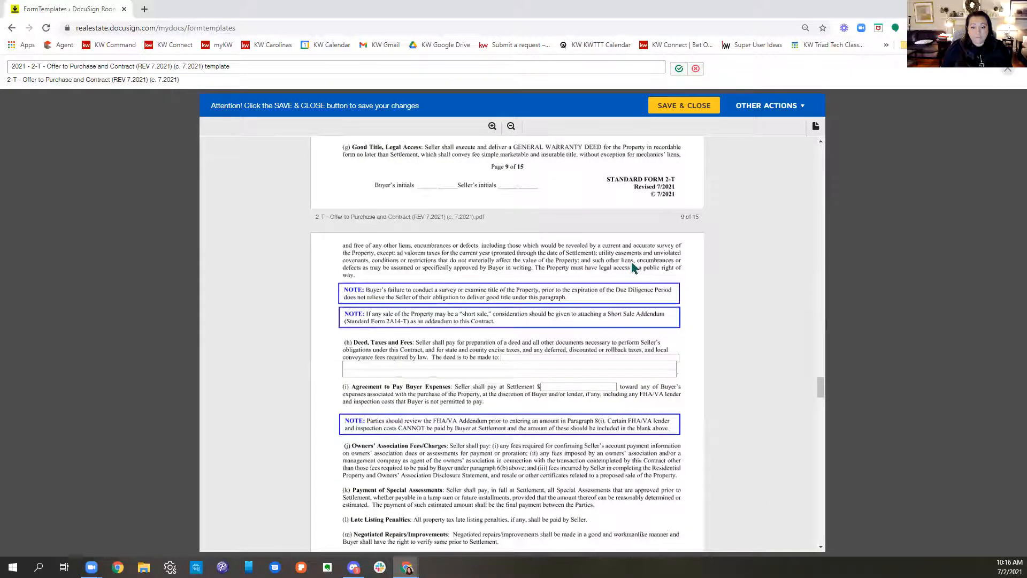
pyautogui.scroll(-6, 632, 265)
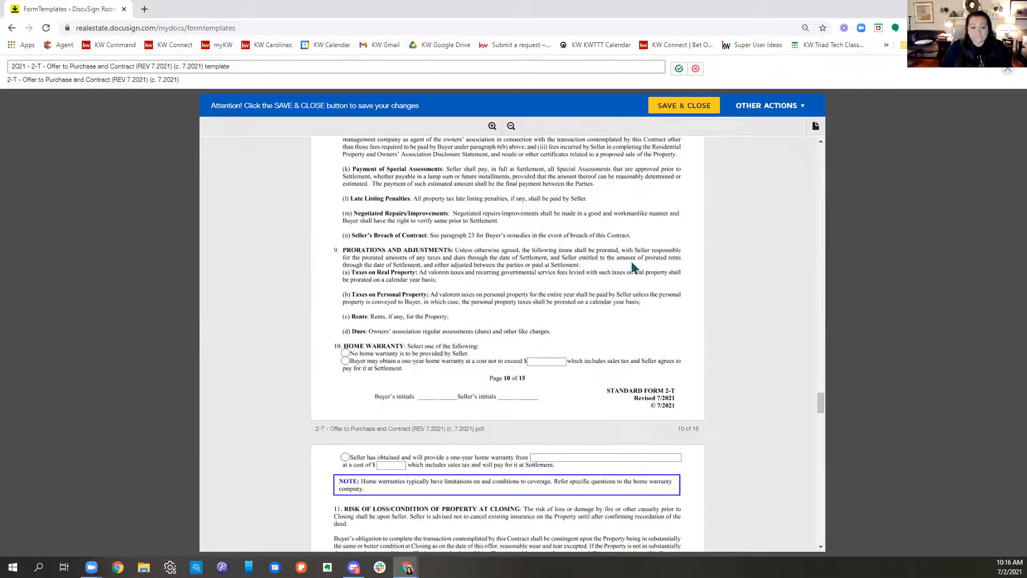
pyautogui.scroll(-2, 632, 264)
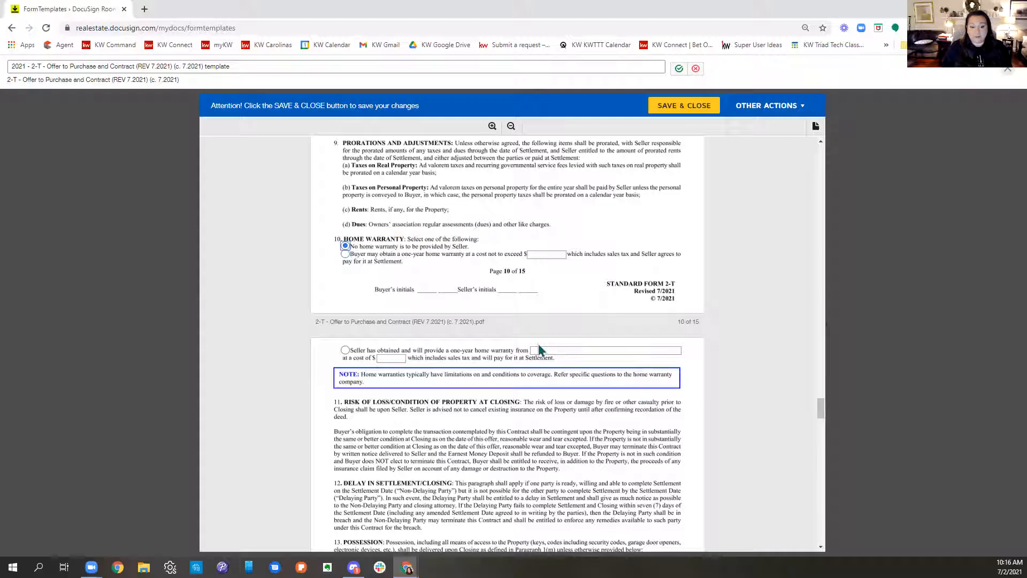
# Step: Enter "Keller Williams Realty Elite" as the Selling Firm Name on the Notice Information page and confirm the edited template name
pyautogui.scroll(-6, 543, 349)
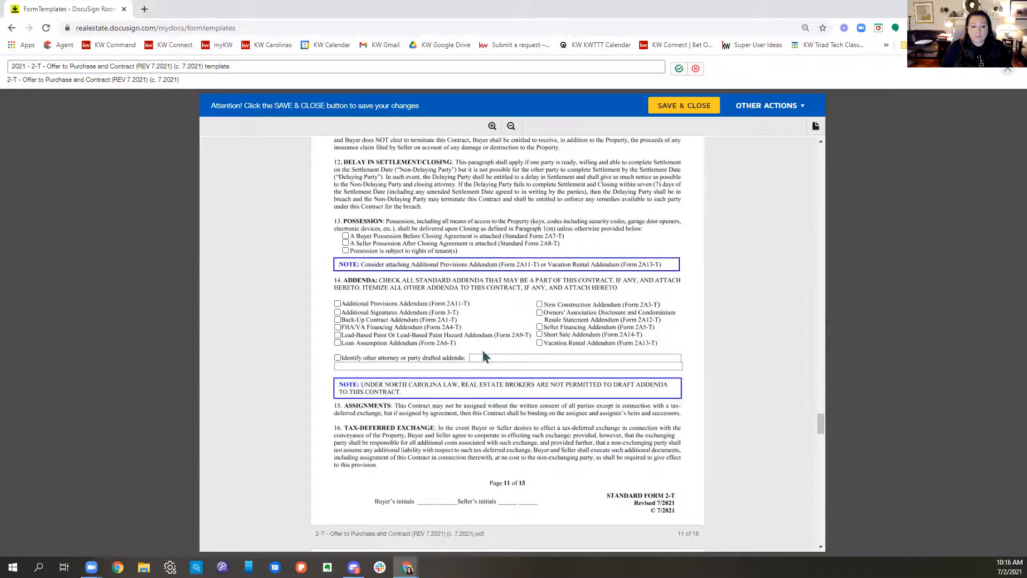
pyautogui.scroll(-5, 643, 329)
pyautogui.scroll(-13, 643, 330)
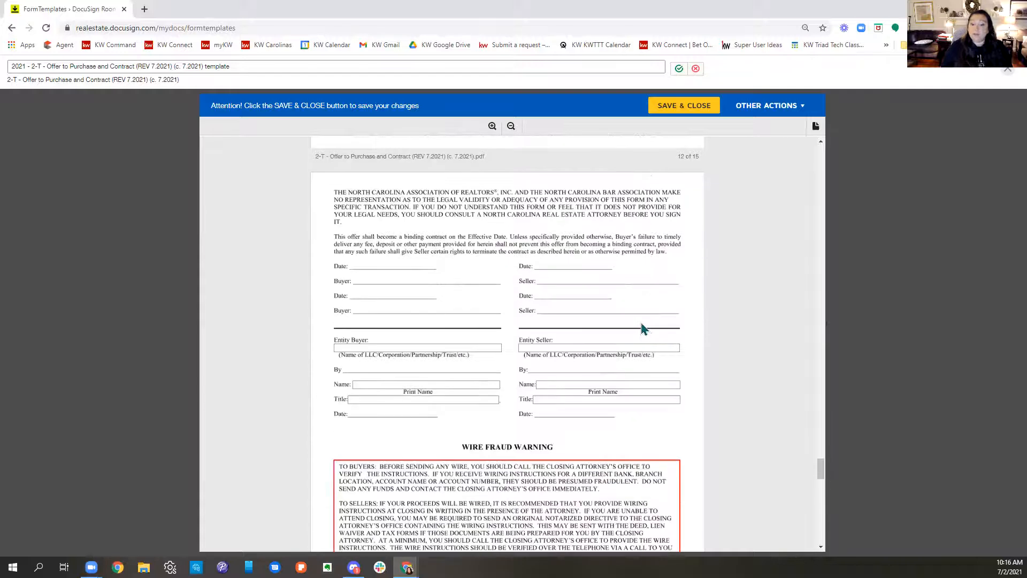
pyautogui.scroll(-5, 643, 329)
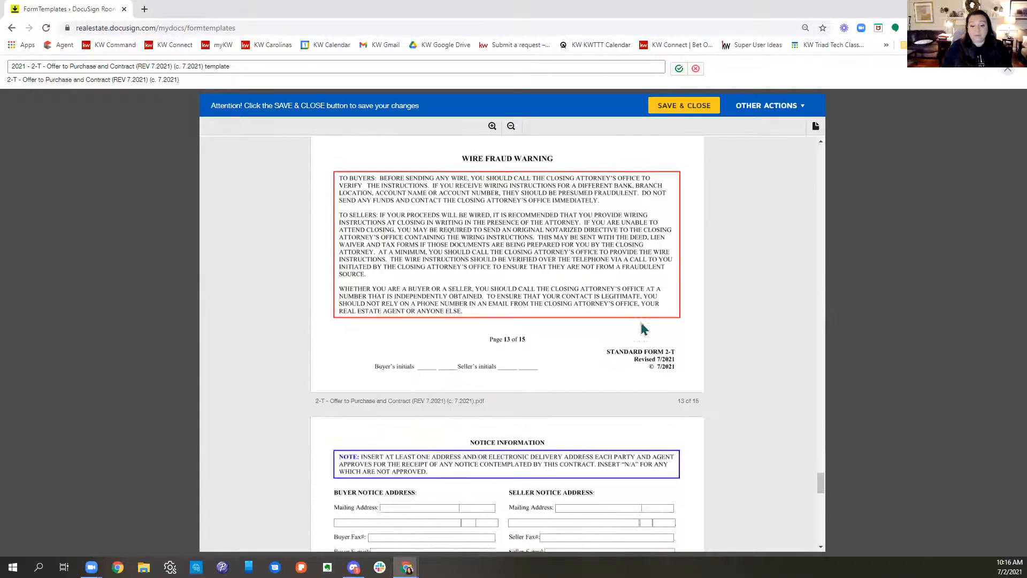
pyautogui.scroll(-5, 643, 329)
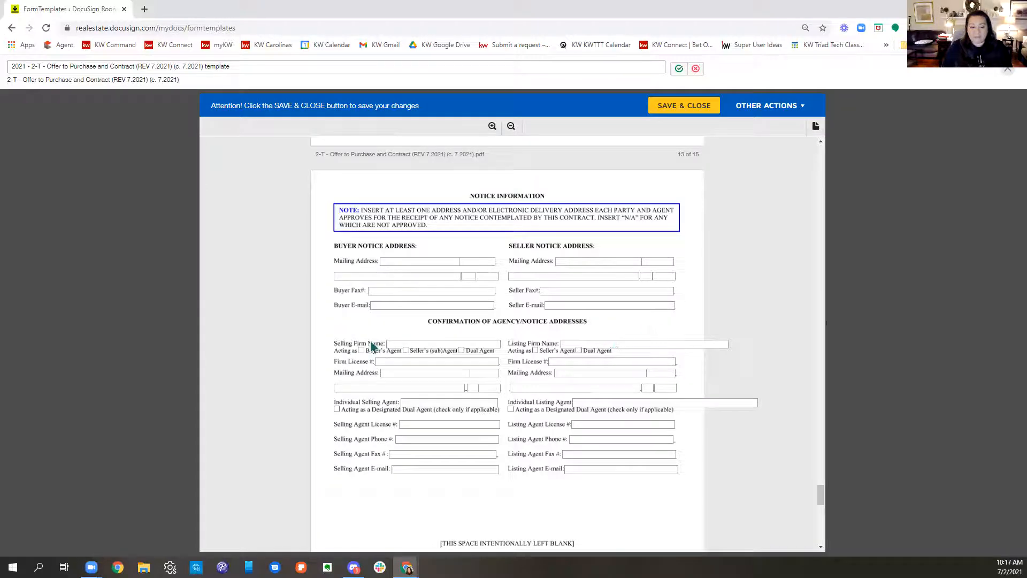
pyautogui.click(440, 344)
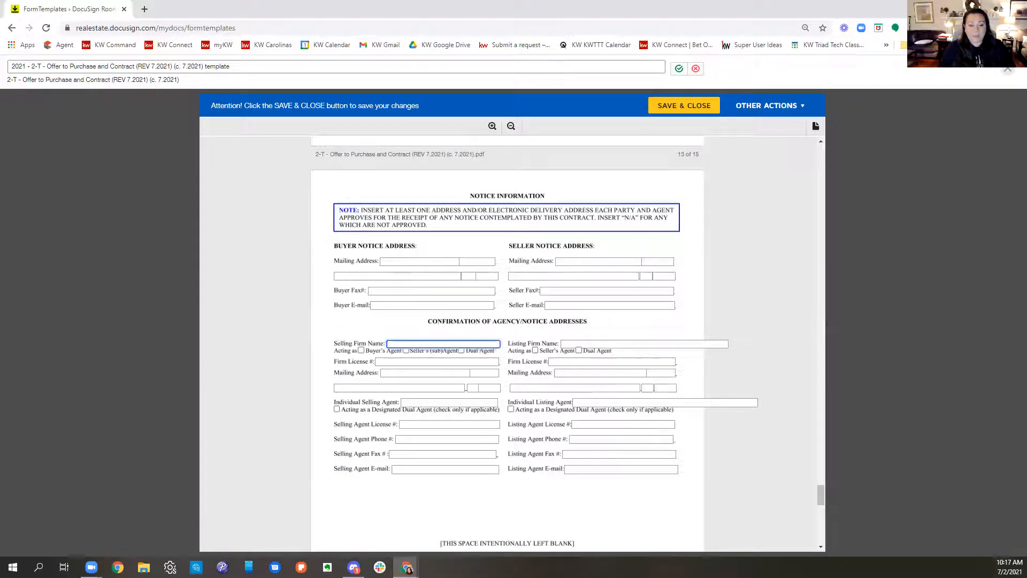
pyautogui.write('Keller William')
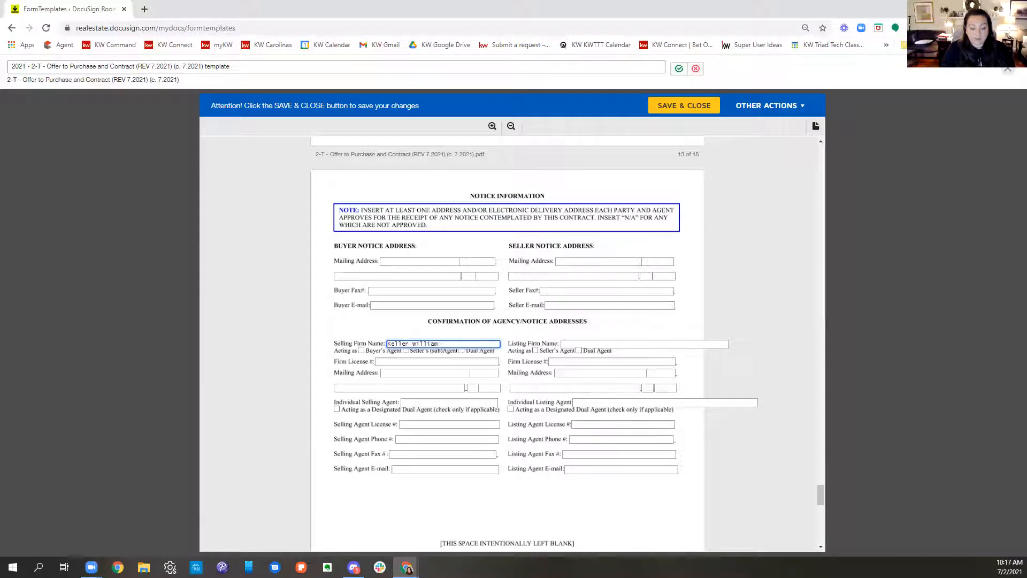
pyautogui.write('ds Realty')
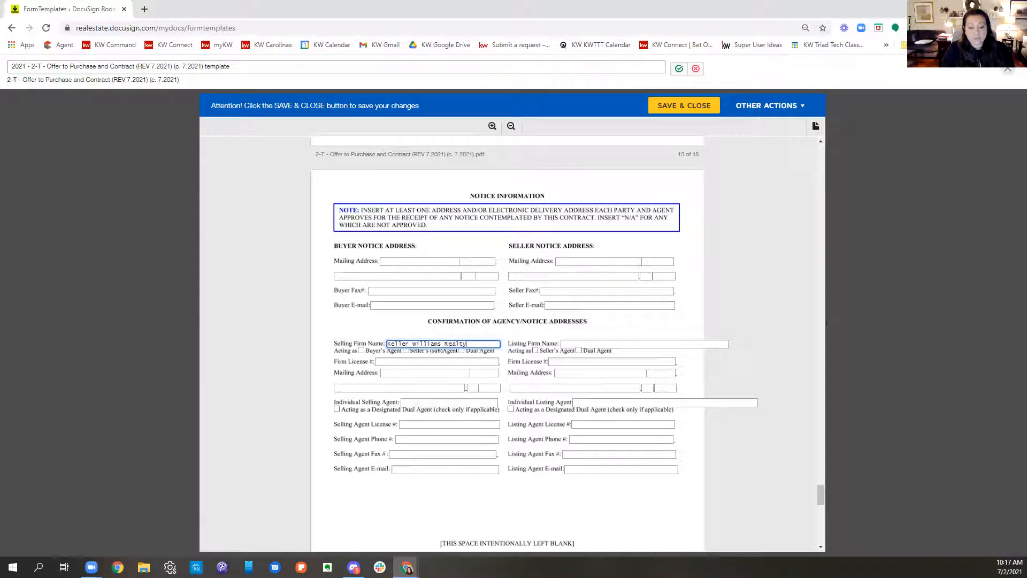
pyautogui.write(' Elite')
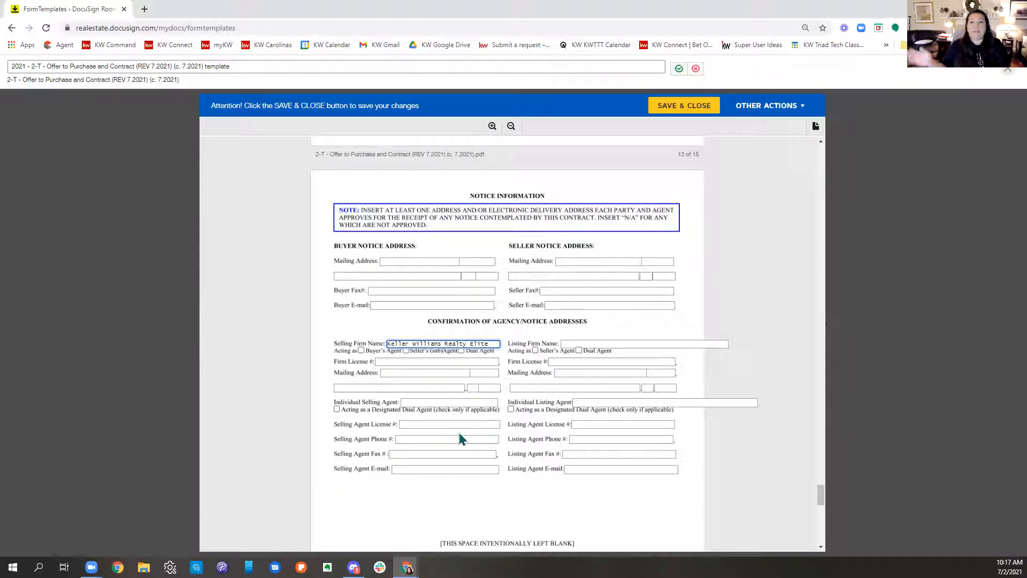
pyautogui.click(679, 69)
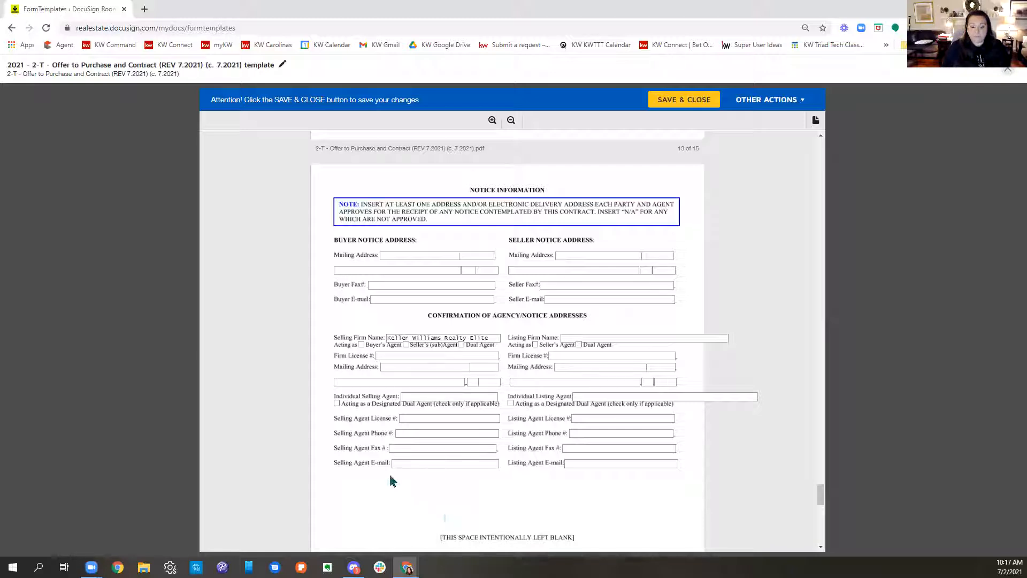
# Step: Fill in the selling agent's license number and phone number on the Notice Information page
pyautogui.click(402, 418)
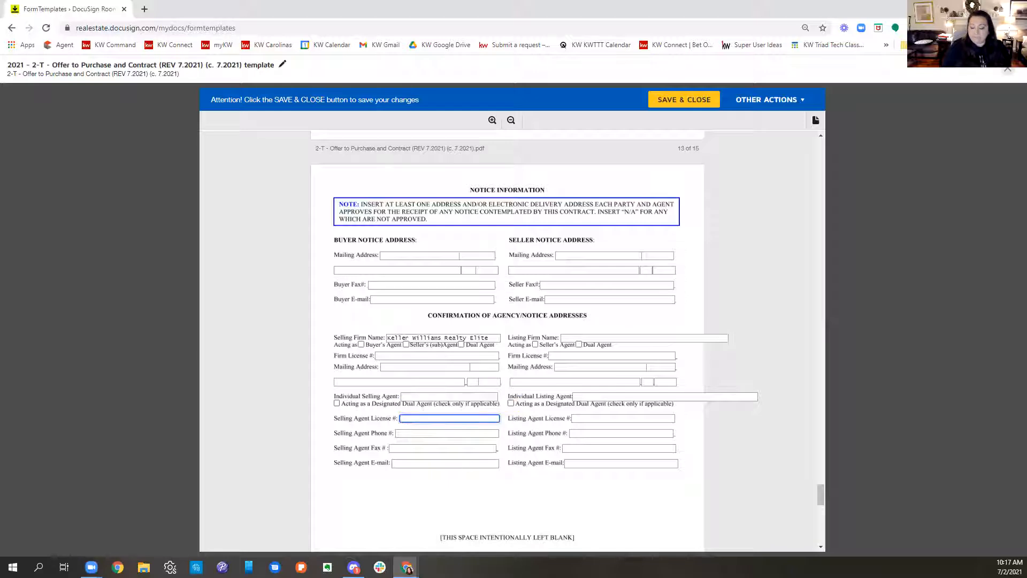
pyautogui.write('2603555')
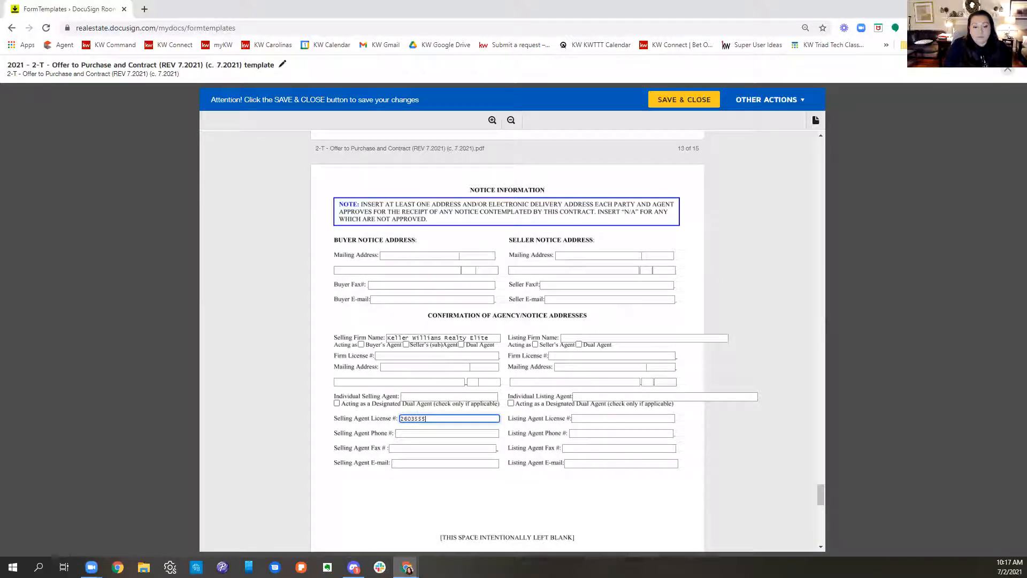
pyautogui.click(441, 433)
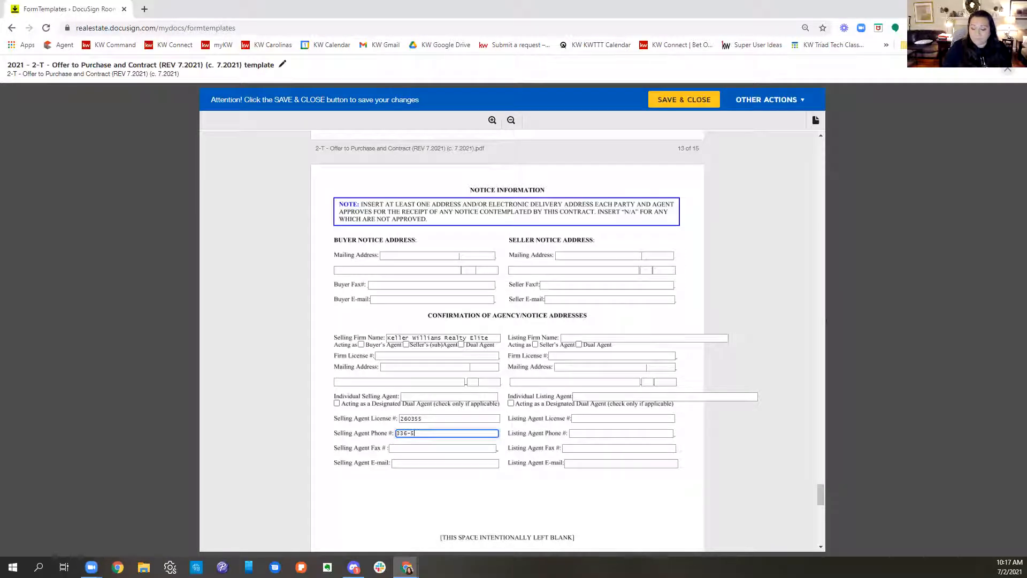
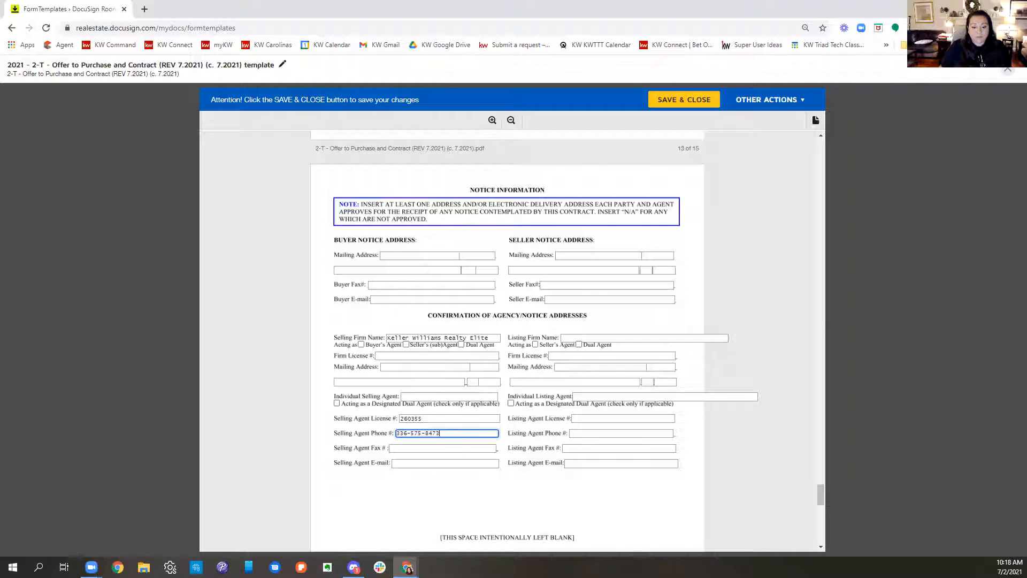
# Step: Fill in the selling agent's e-mail address on the Notice Information page
pyautogui.click(454, 463)
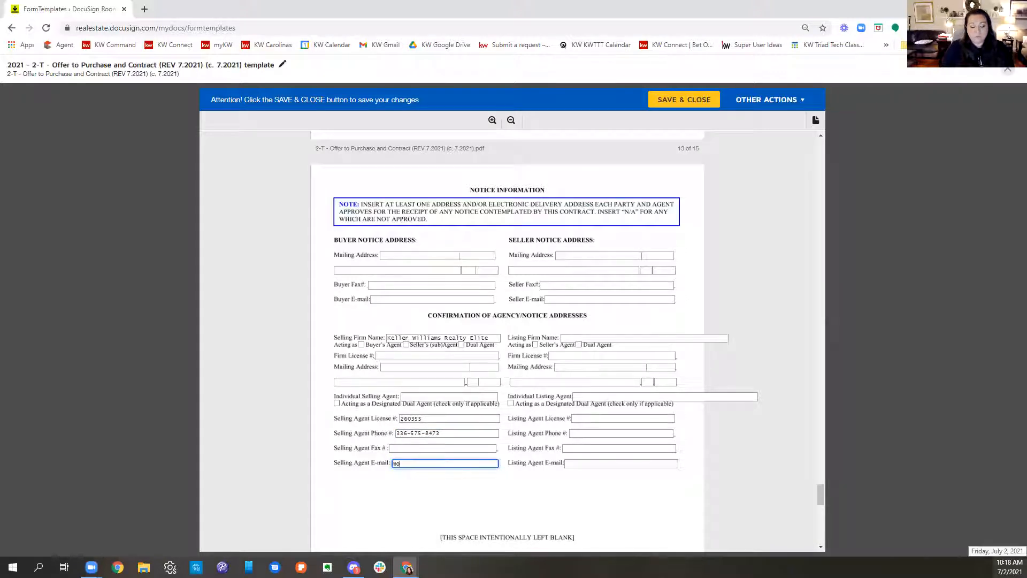
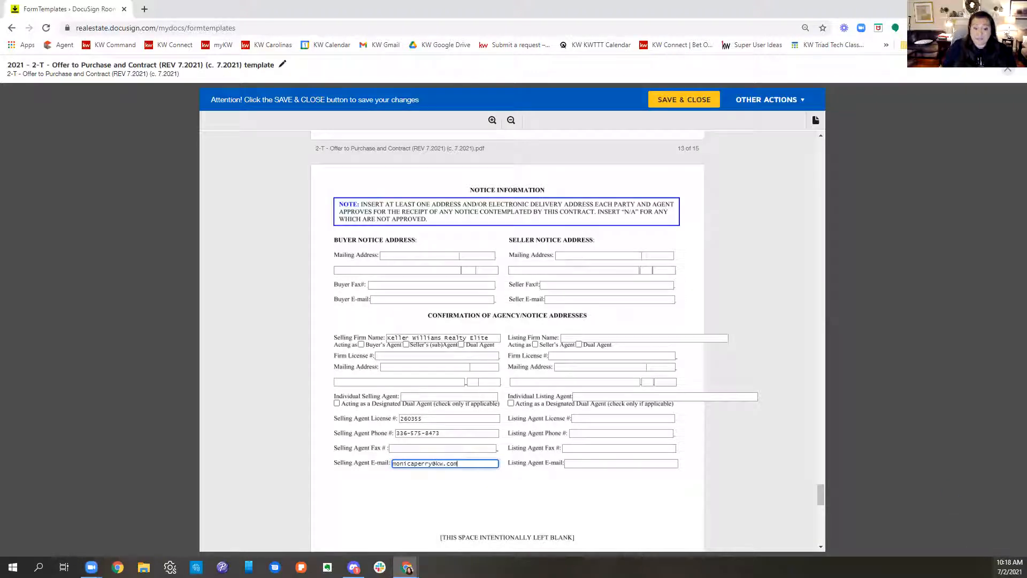
# Step: Fill in the individual selling agent's name and the selling firm's license number on the Notice Information page
pyautogui.click(443, 396)
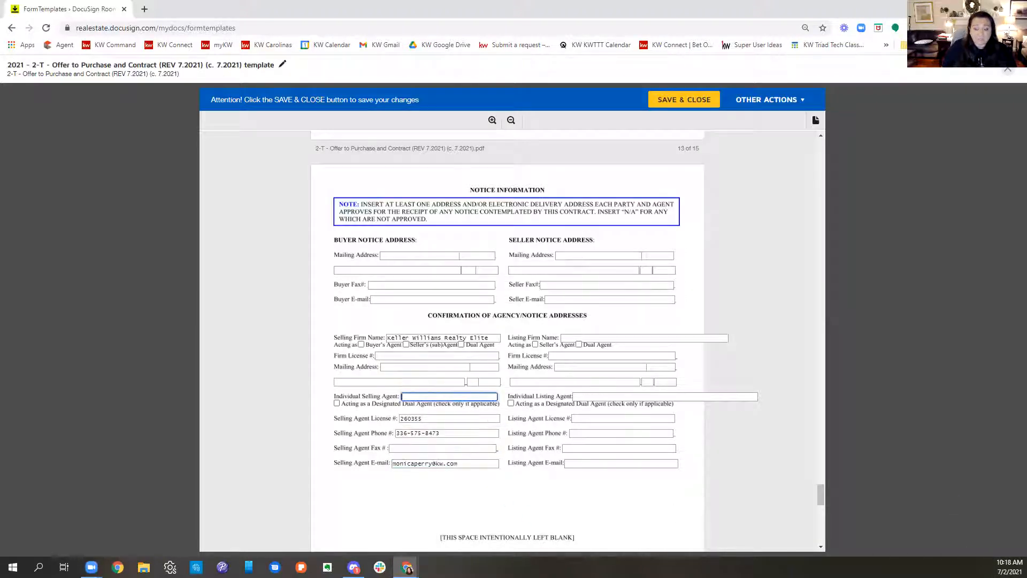
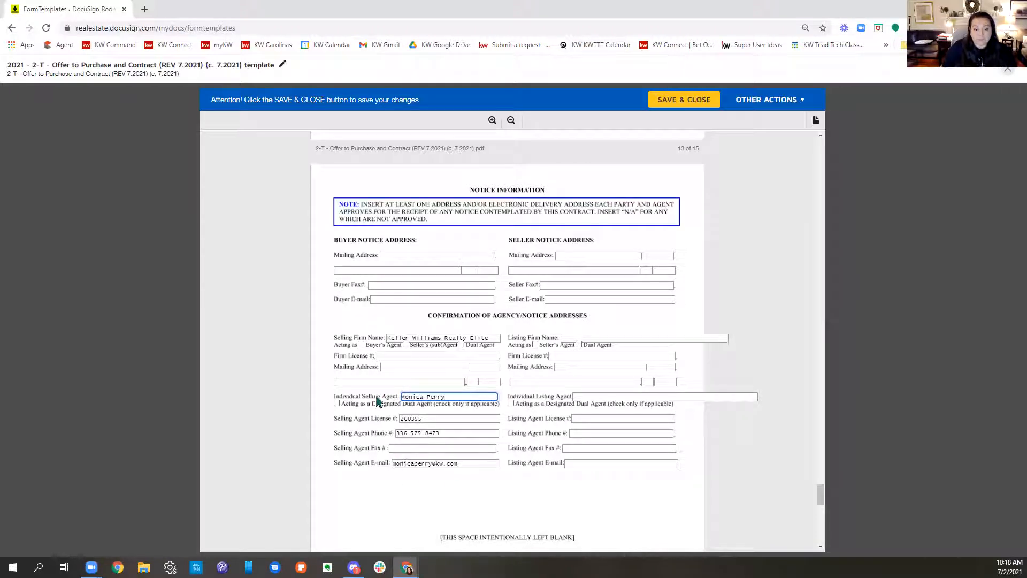
pyautogui.click(399, 365)
pyautogui.click(483, 356)
pyautogui.write('C26344')
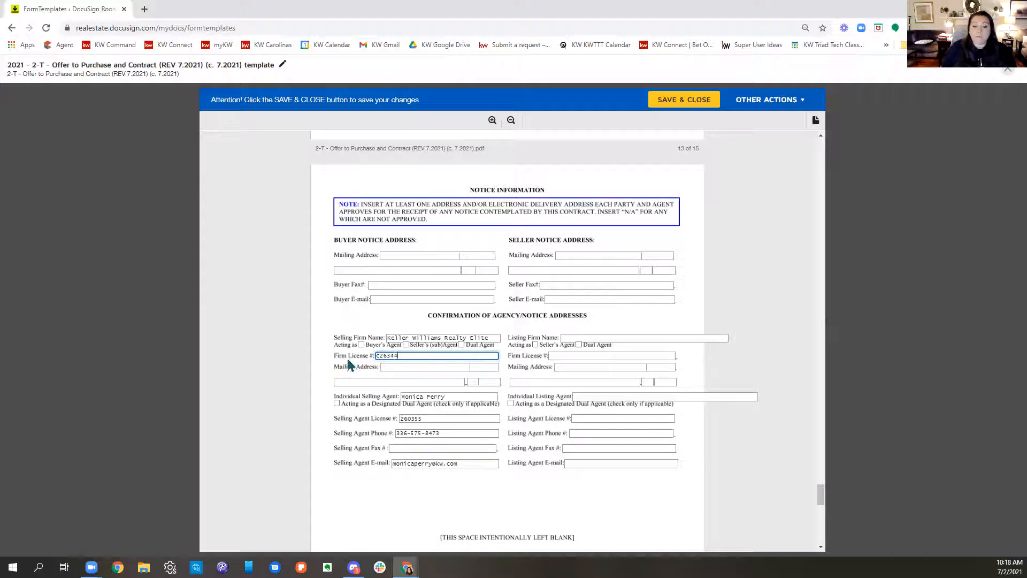
# Step: Fill in the street and suite parts of the selling firm's mailing address
pyautogui.click(424, 368)
pyautogui.write('280 C')
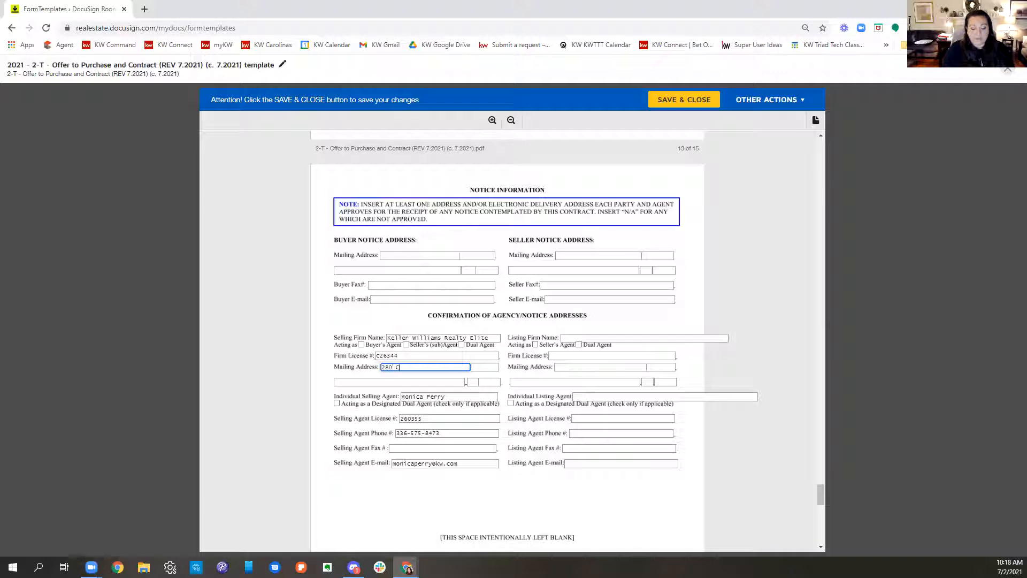
pyautogui.write('harlois Blvd')
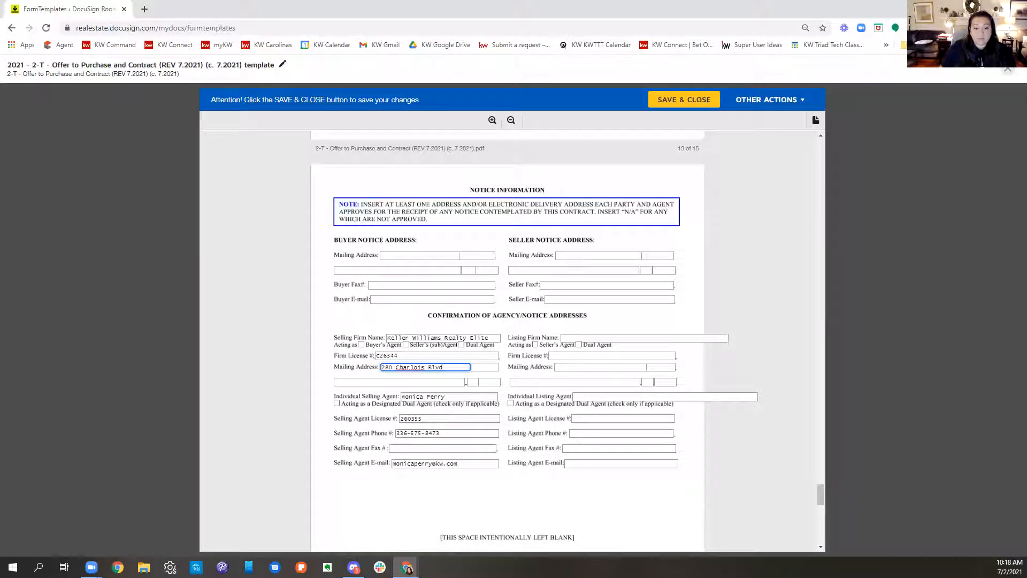
pyautogui.press('Tab')
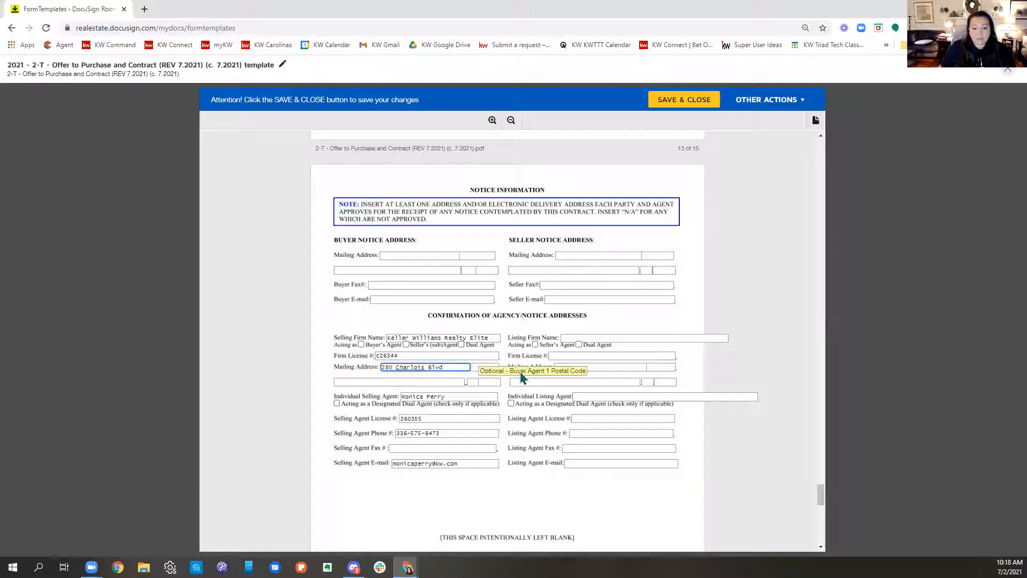
pyautogui.write('Suite 100')
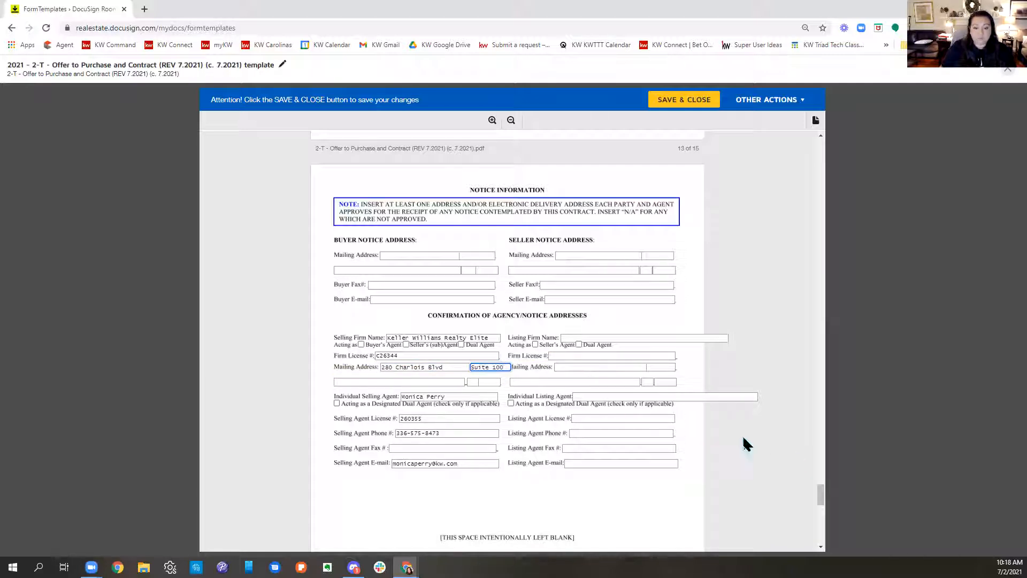
# Step: Complete the selling firm's mailing address with its city, state and postal code, and save and close the 2-T template
pyautogui.click(336, 382)
pyautogui.write('Winston-Salem')
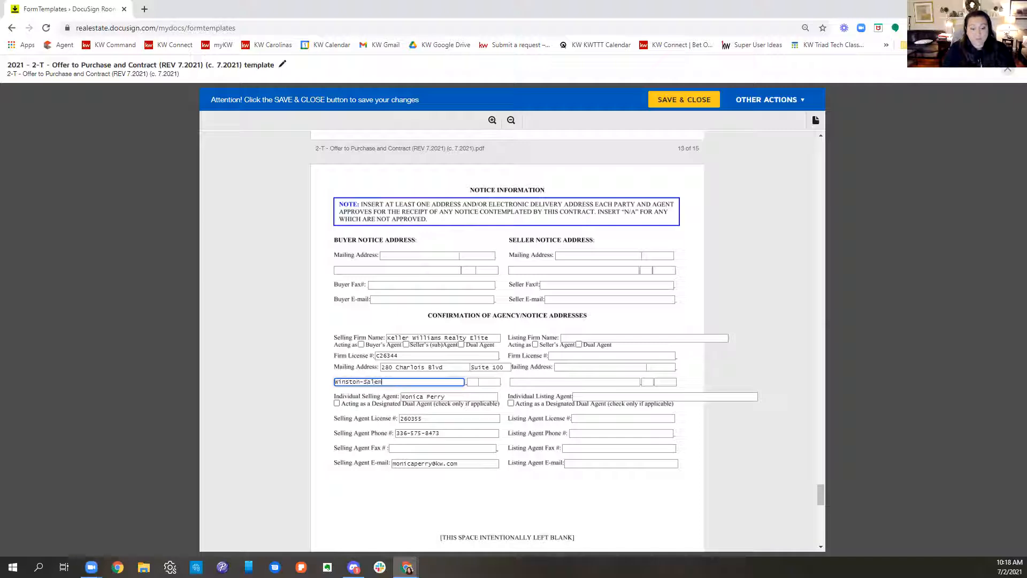
pyautogui.press('Tab')
pyautogui.write('NC')
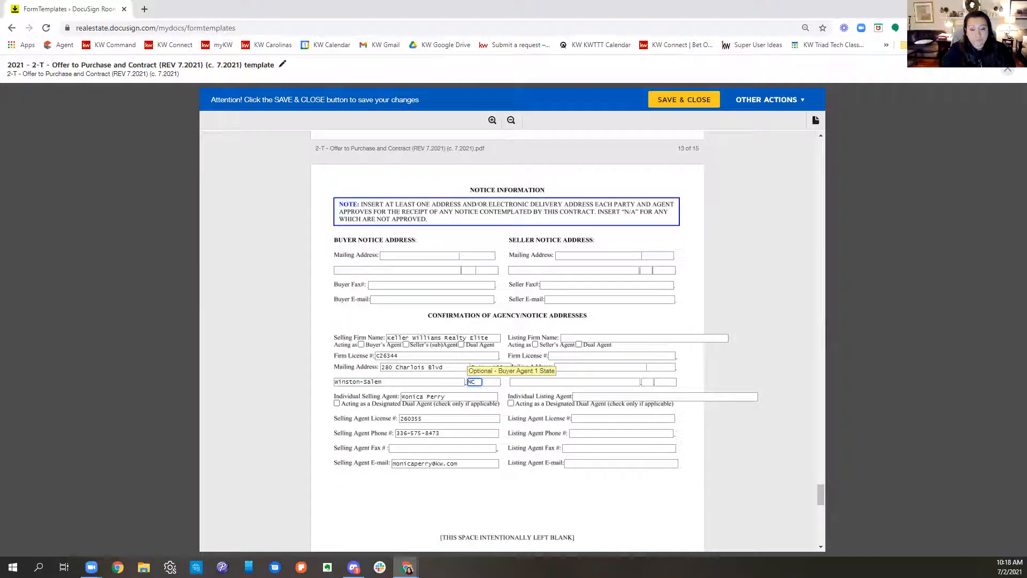
pyautogui.press('Tab')
pyautogui.write('27103')
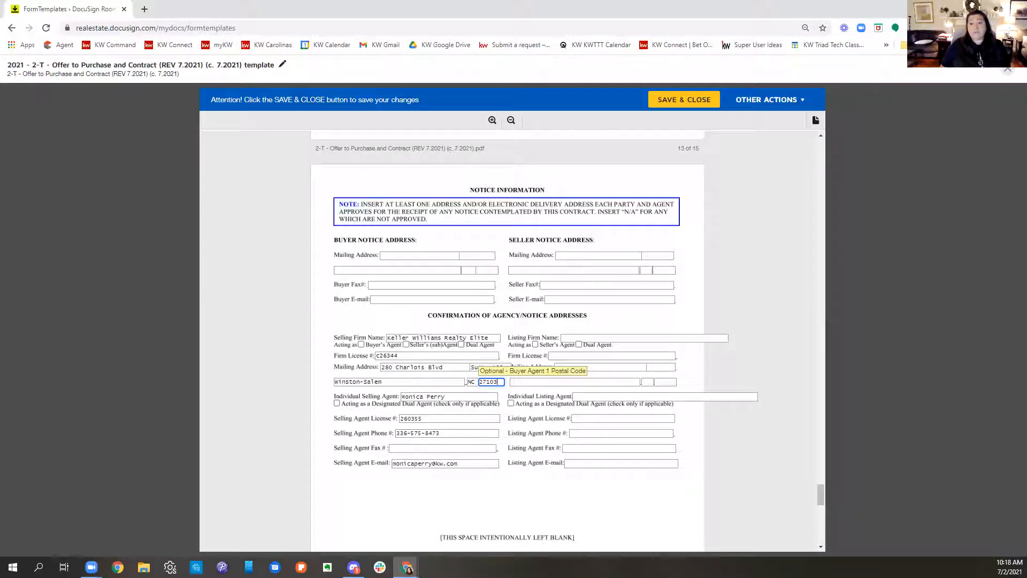
pyautogui.click(690, 102)
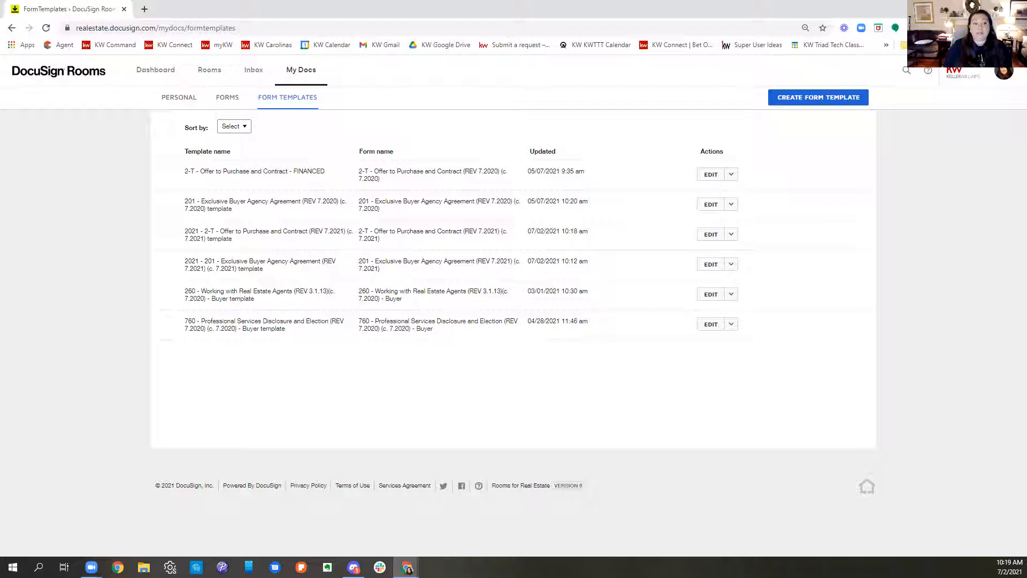
# Step: Start a new form template from a DocuSign Form Group, choosing the KWRE Buyer Forms group
pyautogui.click(786, 101)
pyautogui.click(468, 106)
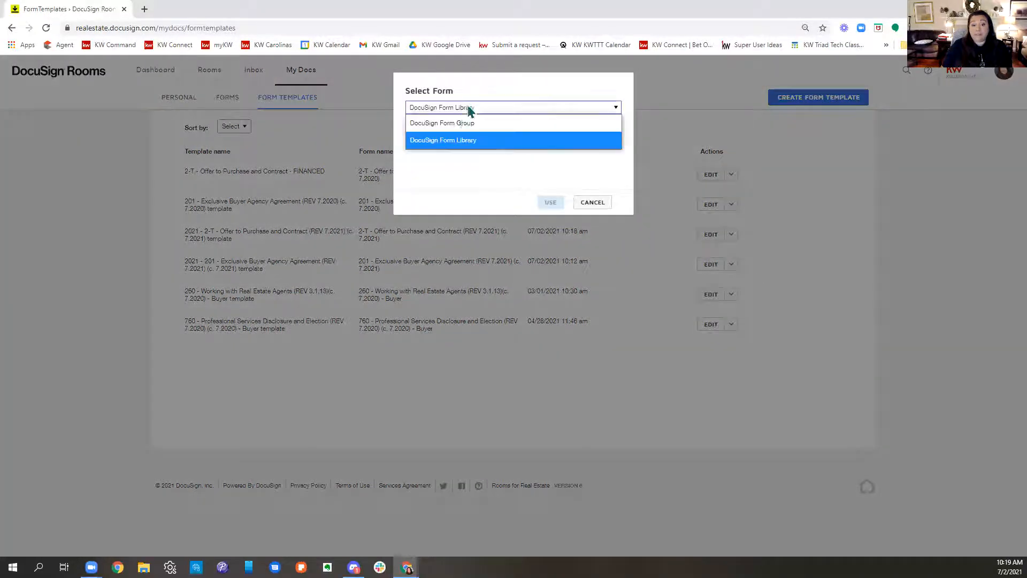
pyautogui.click(464, 123)
pyautogui.click(463, 144)
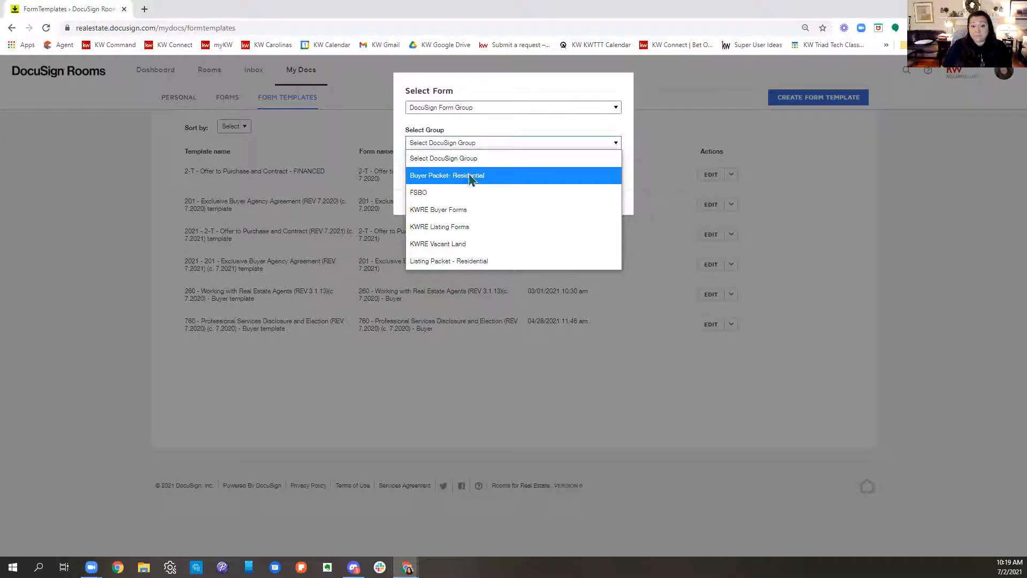
pyautogui.click(469, 176)
pyautogui.click(466, 142)
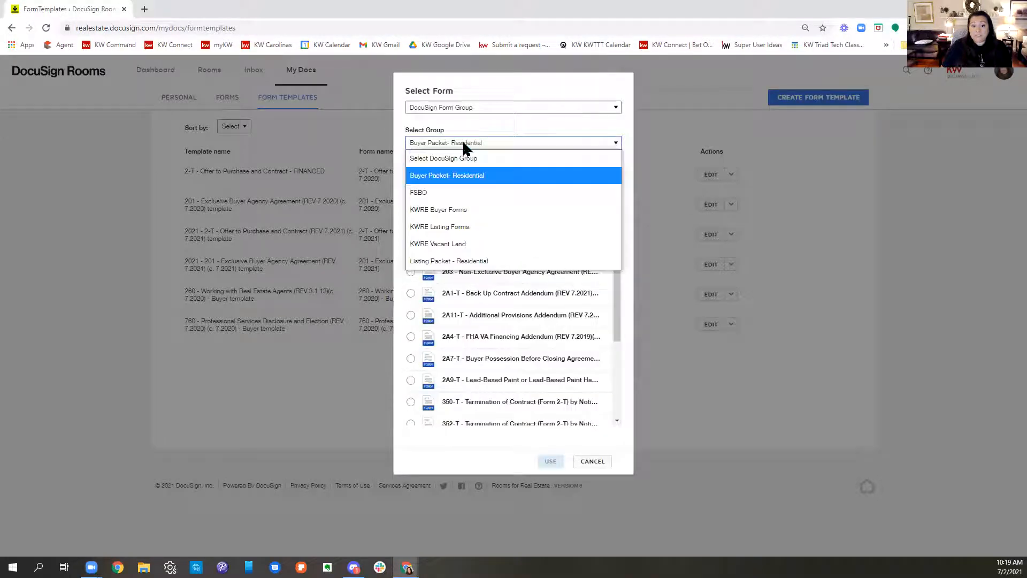
pyautogui.click(456, 213)
# Step: Search the group for "pro" and use the 760 - Professional Services Disclosure and Election form for the template
pyautogui.click(465, 156)
pyautogui.write('pro')
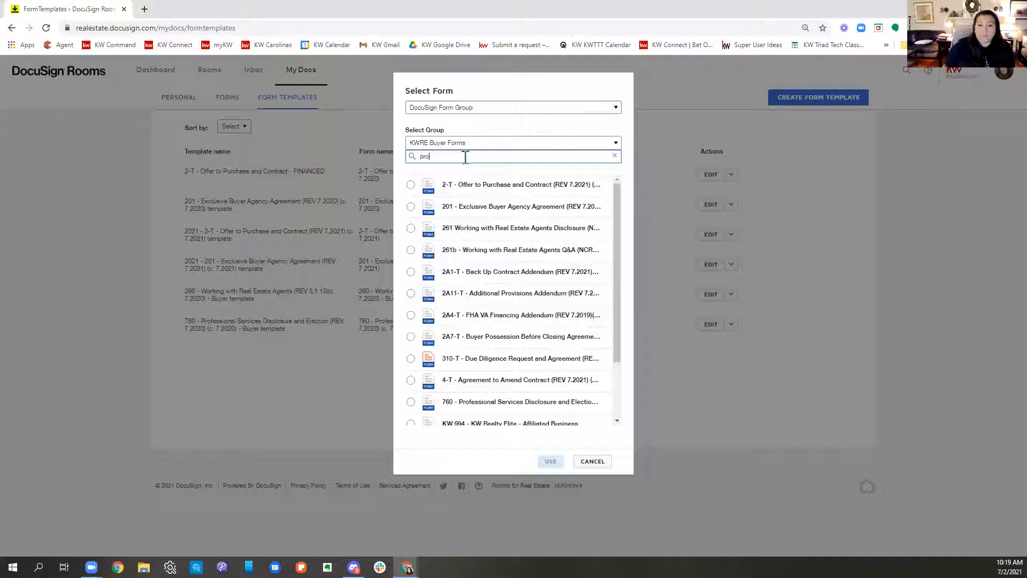
pyautogui.click(410, 206)
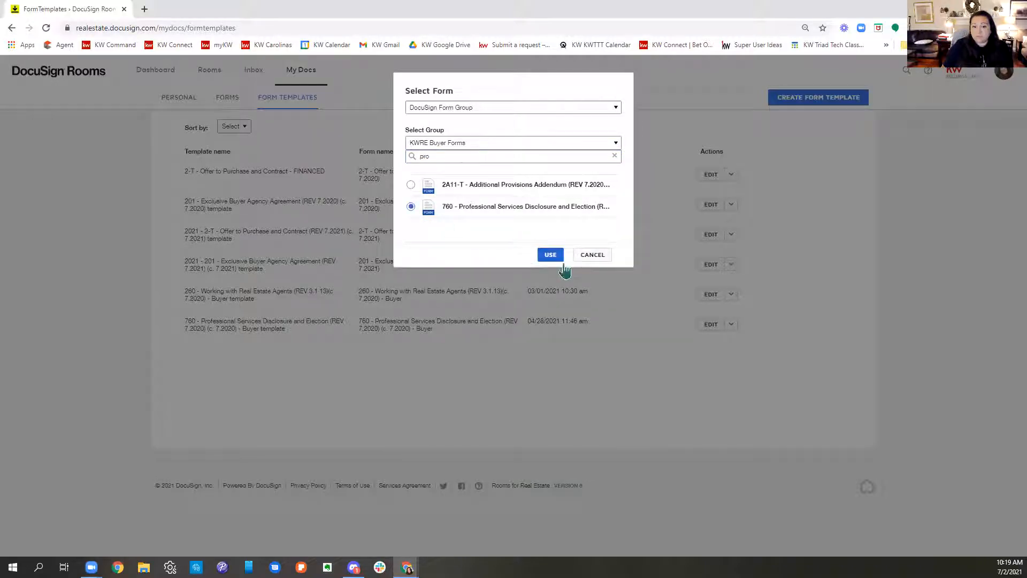
pyautogui.click(551, 256)
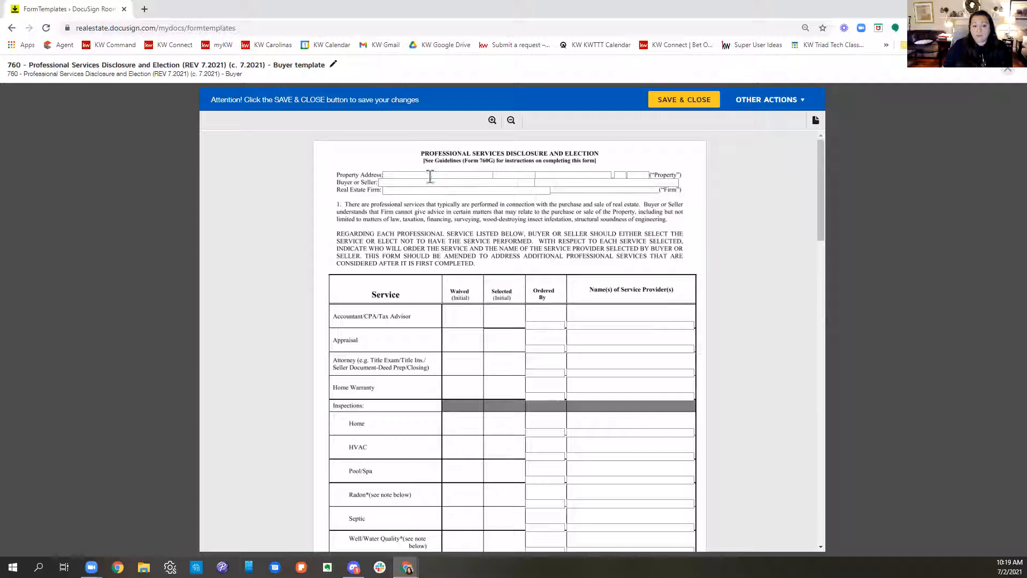
# Step: Enter "Keller Williams Realty Elite" as the Real Estate Firm at the start of form 760
pyautogui.click(396, 190)
pyautogui.write('Keller Williams Realty Elite')
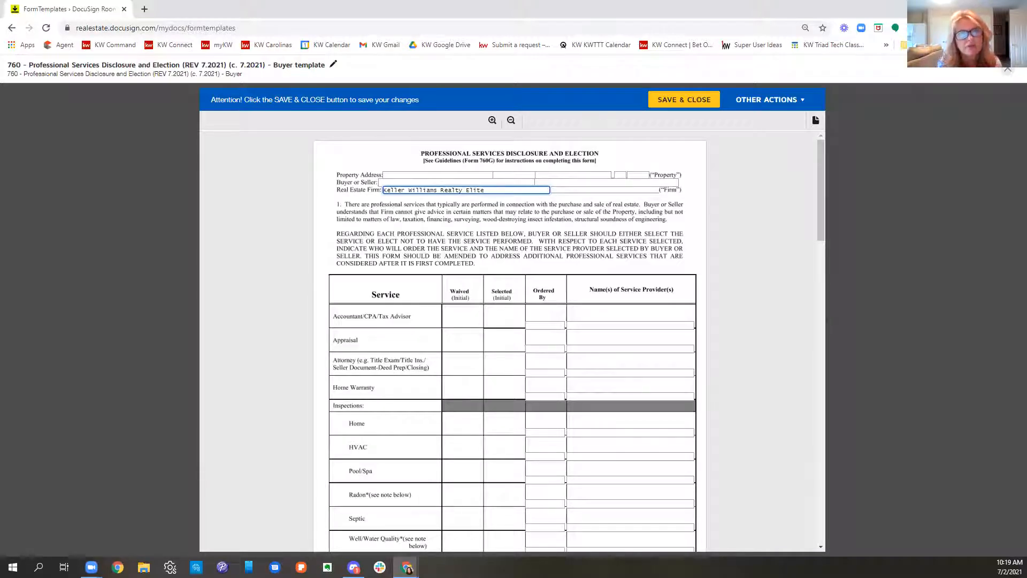
pyautogui.press('Tab')
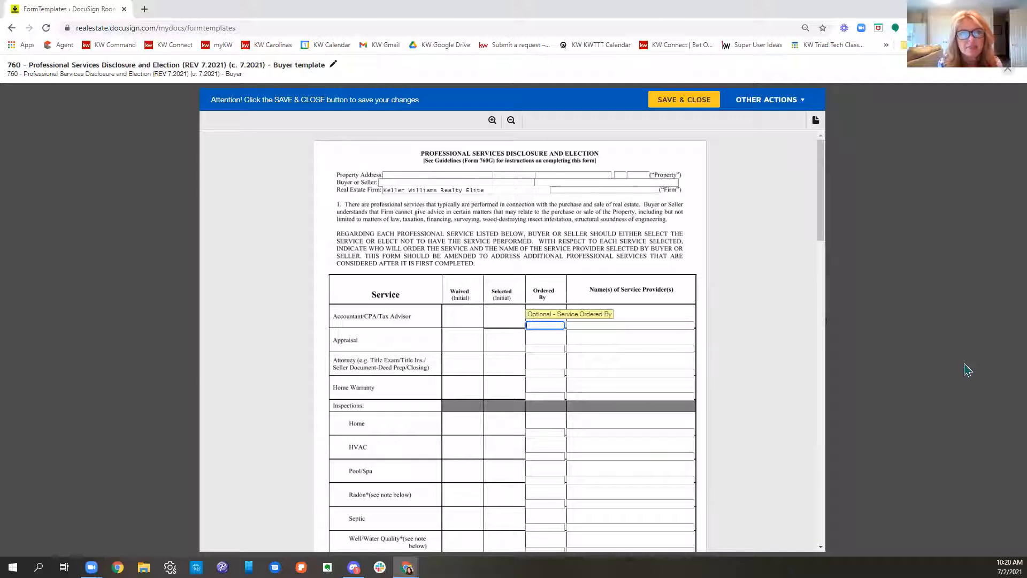
pyautogui.click(627, 323)
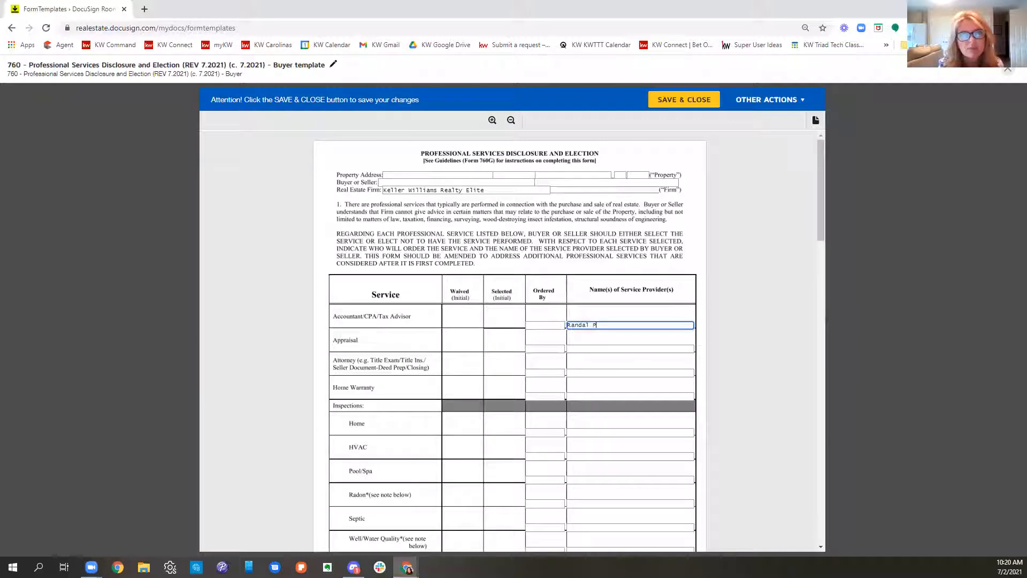
pyautogui.press('BackSpace')
pyautogui.press('BackSpace')
pyautogui.press('BackSpace')
pyautogui.press('BackSpace')
pyautogui.press('BackSpace')
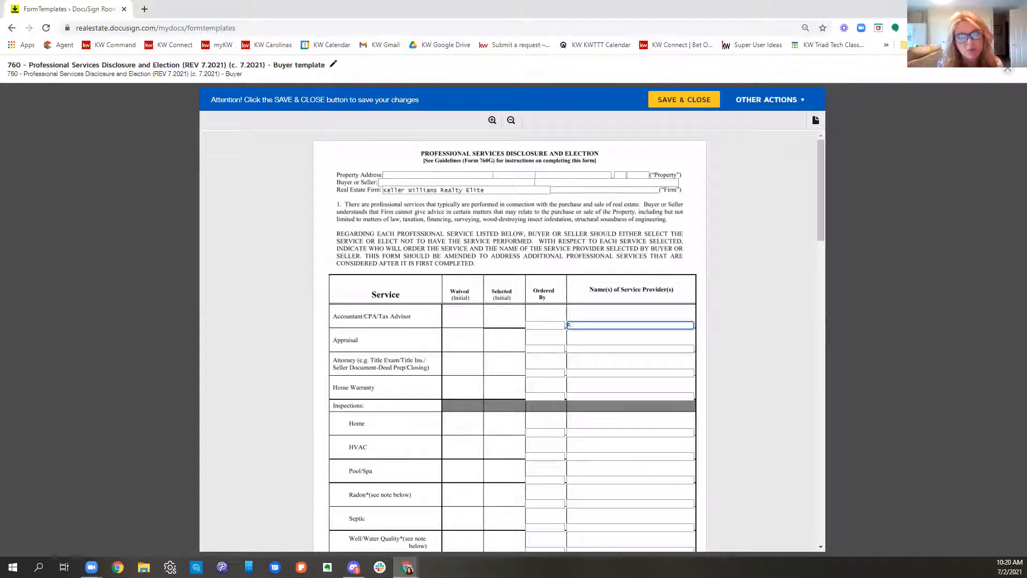
pyautogui.click(595, 350)
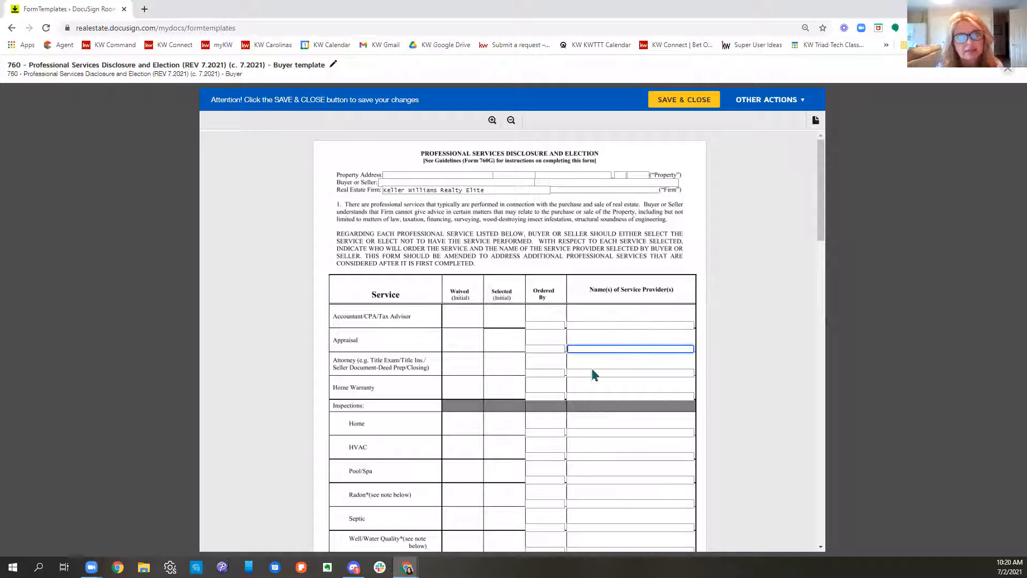
# Step: Enter the closing attorney's LLC as the Attorney service provider and the HSA representative's name with "- HSA" as the Home Warranty provider
pyautogui.click(592, 370)
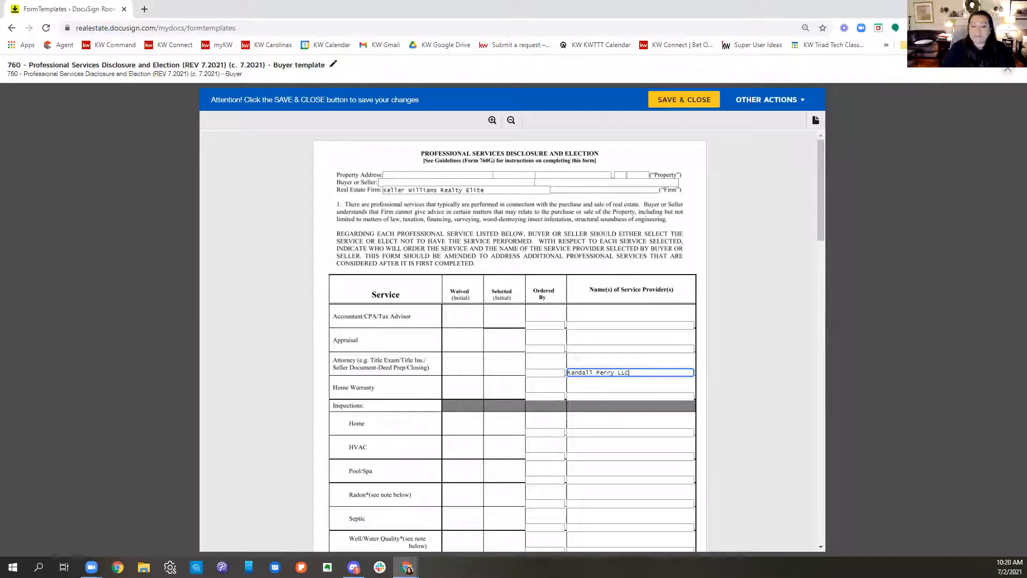
pyautogui.click(601, 395)
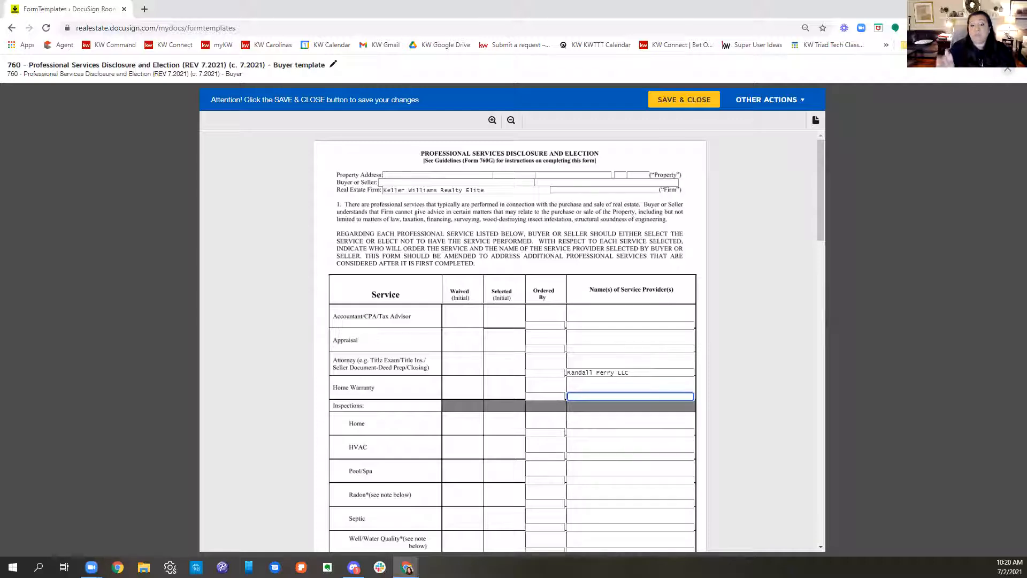
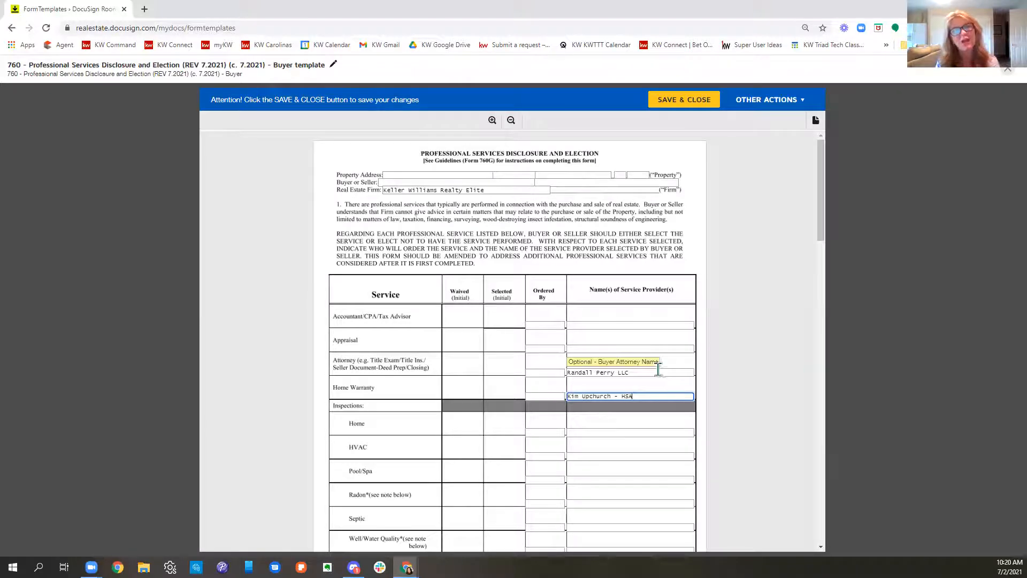
# Step: Insert "Law" before "LLC" in the Attorney service provider's name
pyautogui.scroll(-2, 663, 369)
pyautogui.click(614, 264)
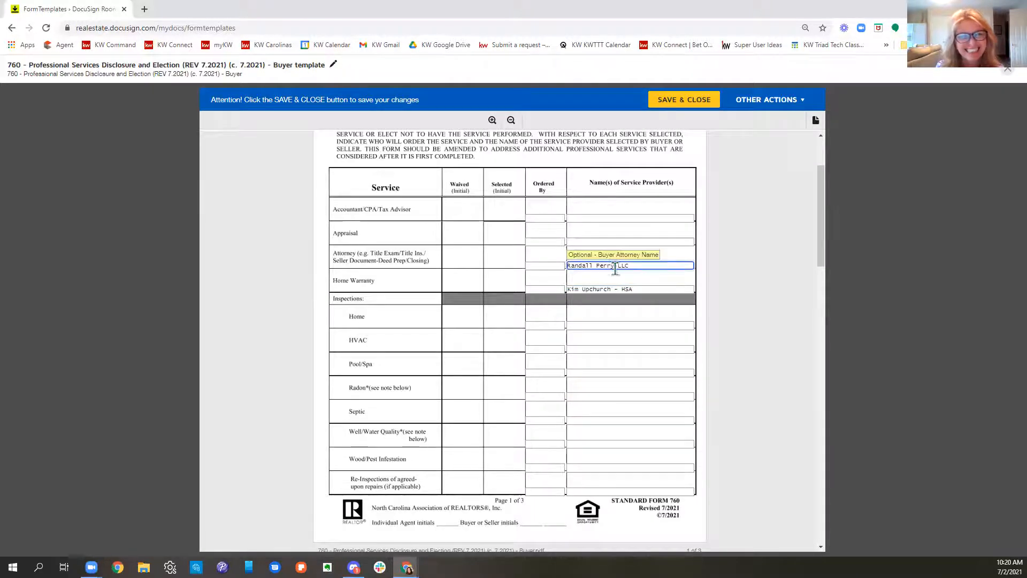
pyautogui.write('Law L')
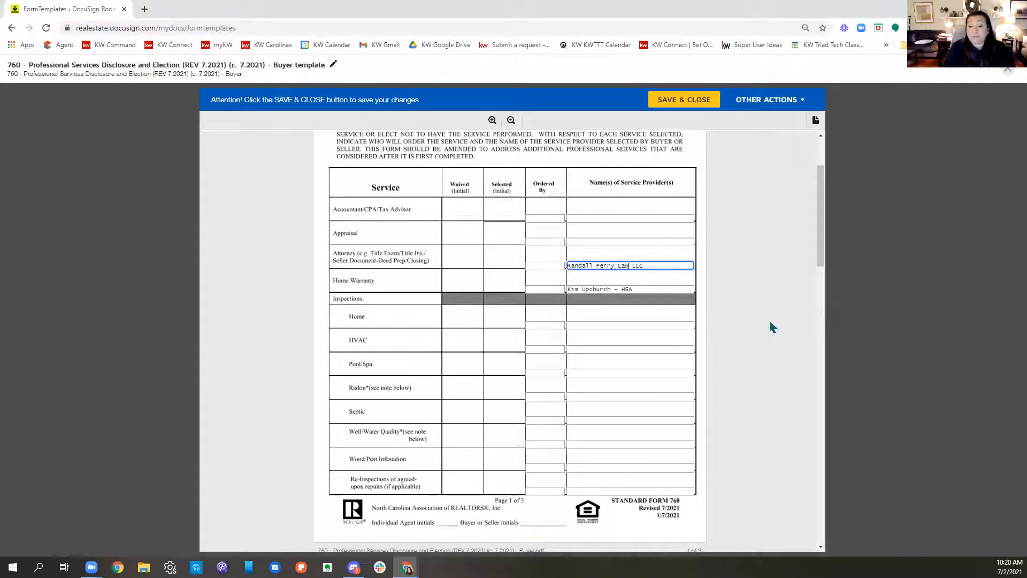
pyautogui.write('w')
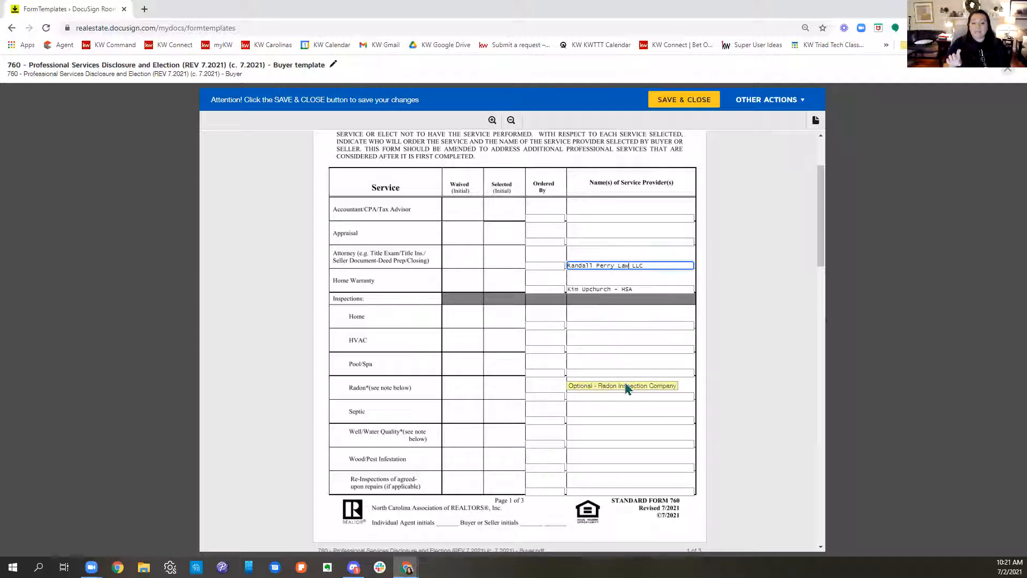
# Step: Review the remaining inspection, insurance and blank service rows and the signature section of form 760
pyautogui.scroll(-10, 626, 386)
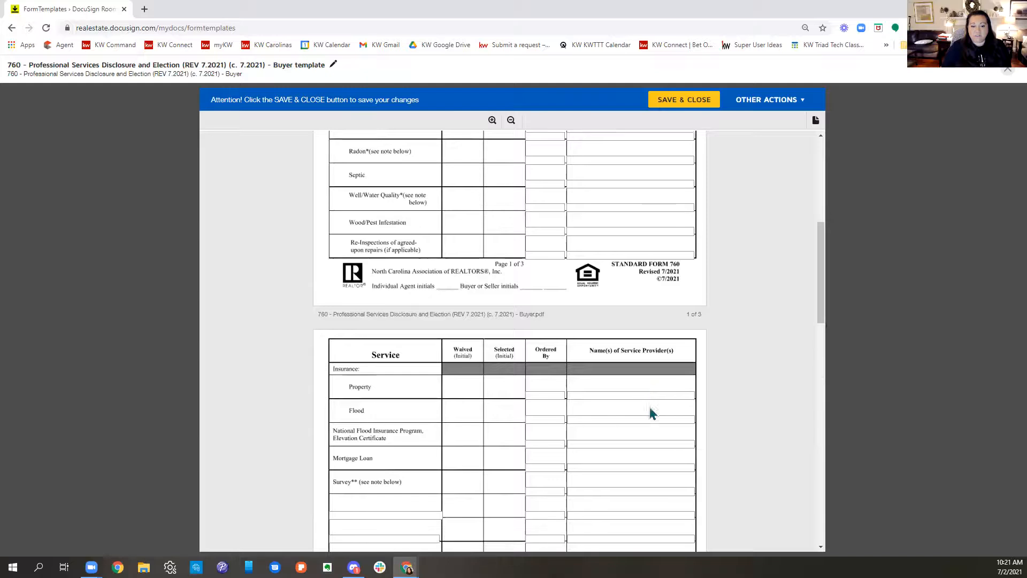
pyautogui.scroll(-15, 651, 413)
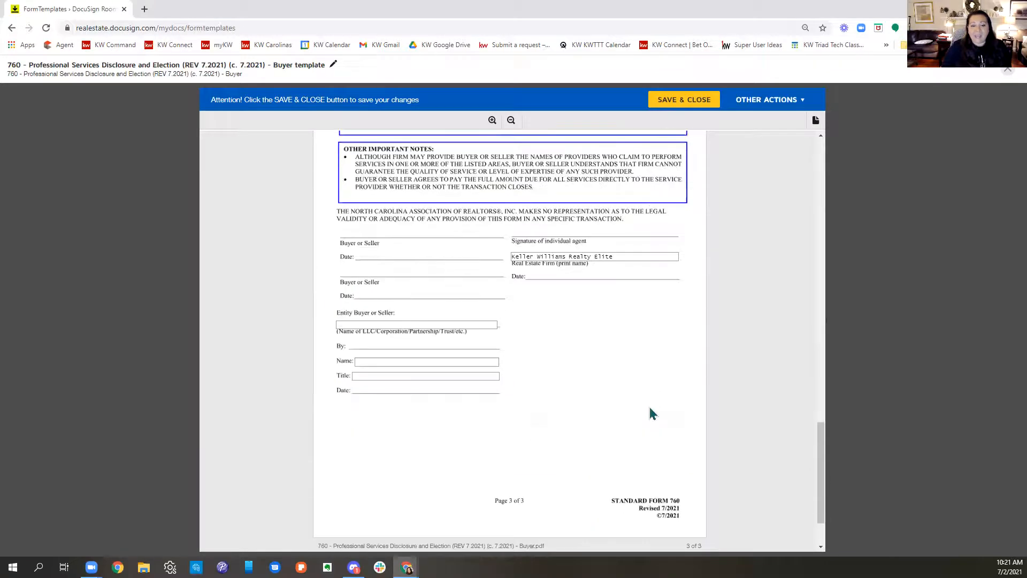
pyautogui.scroll(15, 655, 406)
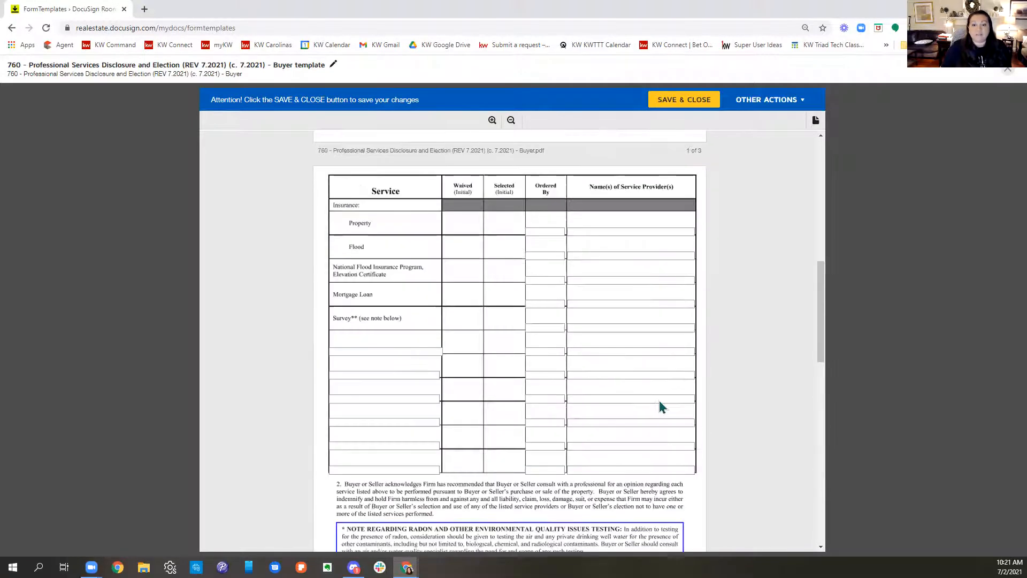
pyautogui.scroll(3, 660, 402)
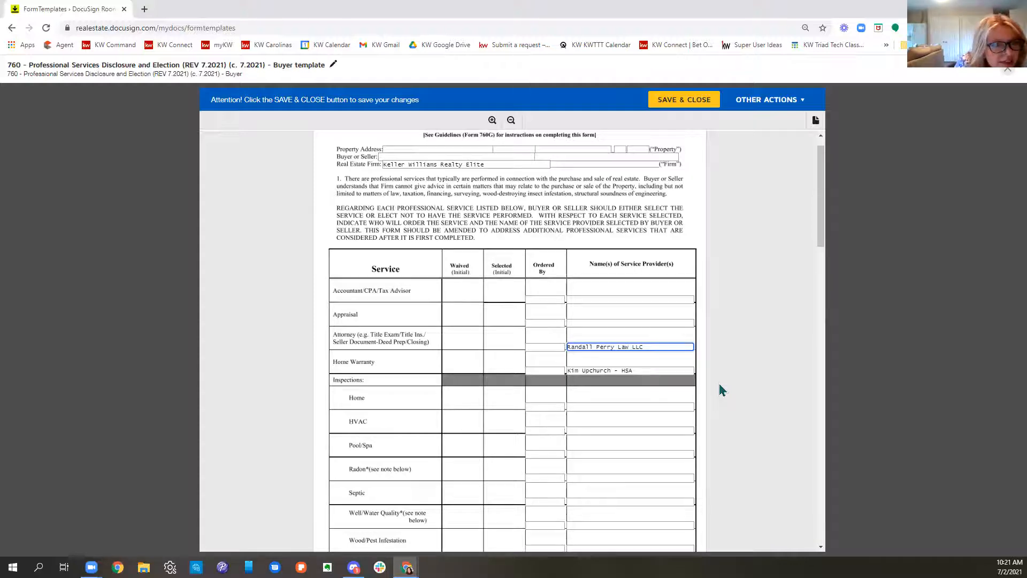
pyautogui.scroll(-5, 543, 404)
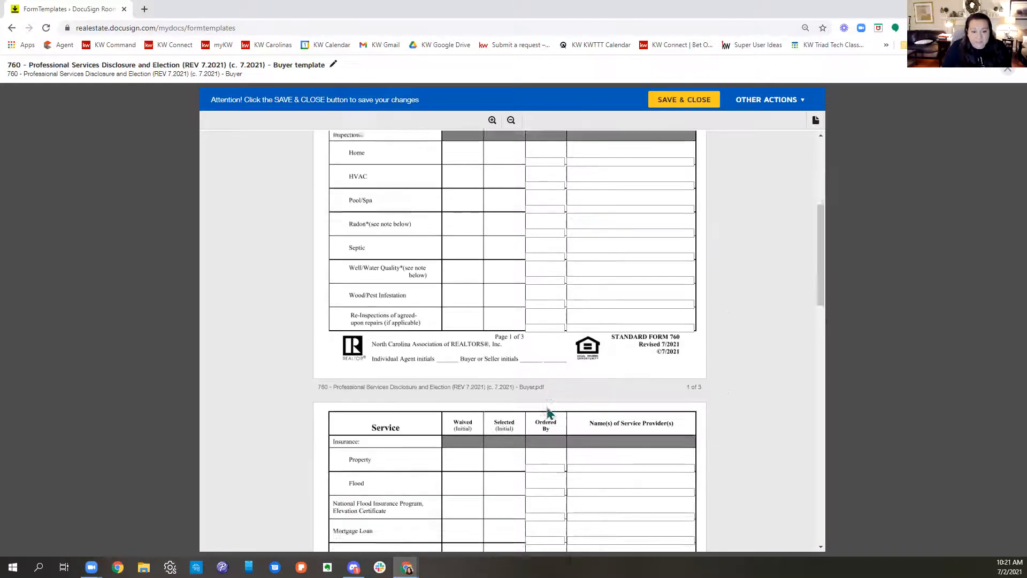
pyautogui.scroll(-4, 585, 334)
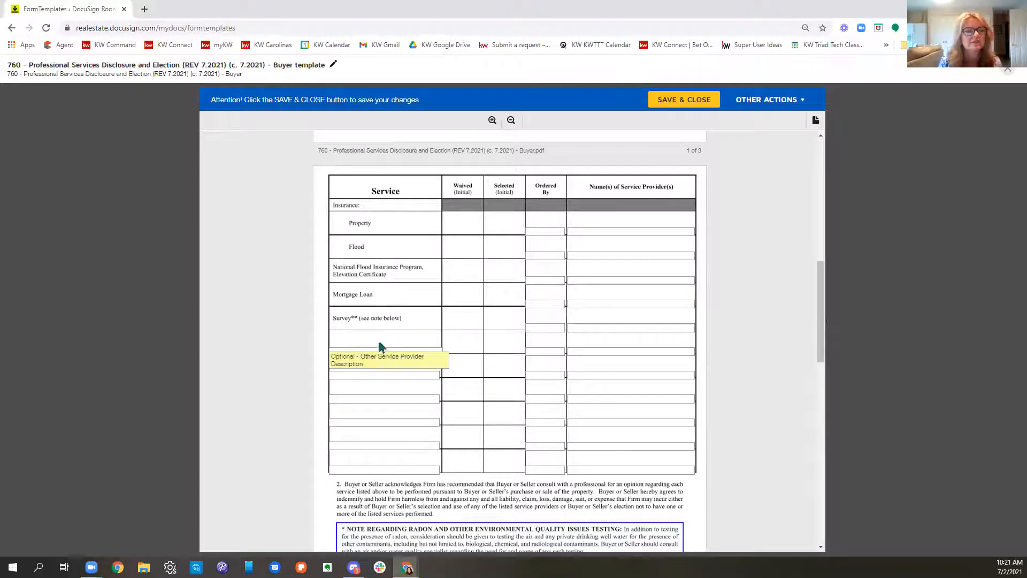
pyautogui.scroll(6, 683, 449)
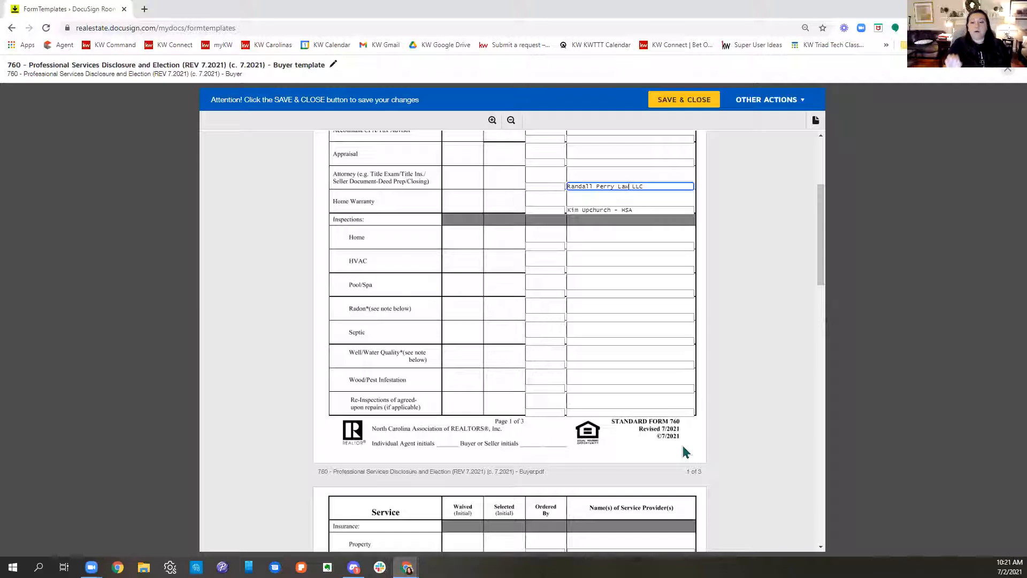
# Step: Enter "No per buyer 7.2.21" as the Radon service provider on form 760 and clear the entry again
pyautogui.scroll(3, 685, 450)
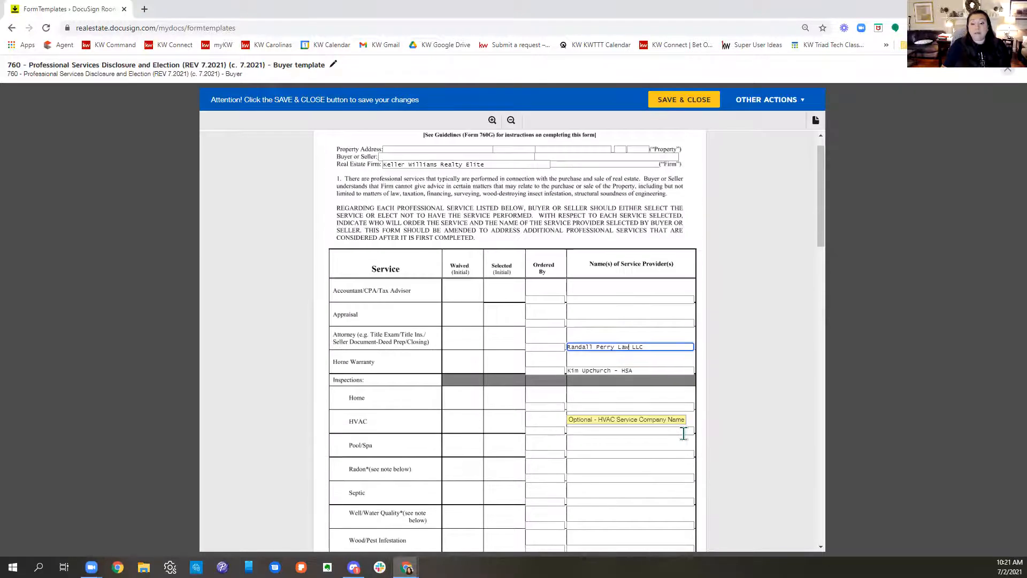
pyautogui.scroll(-2, 683, 432)
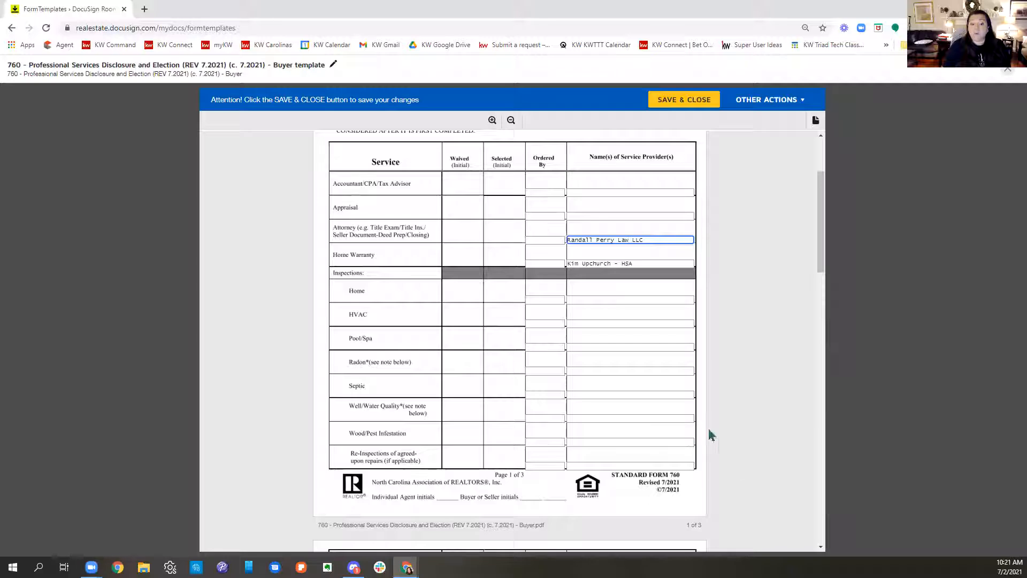
pyautogui.click(623, 370)
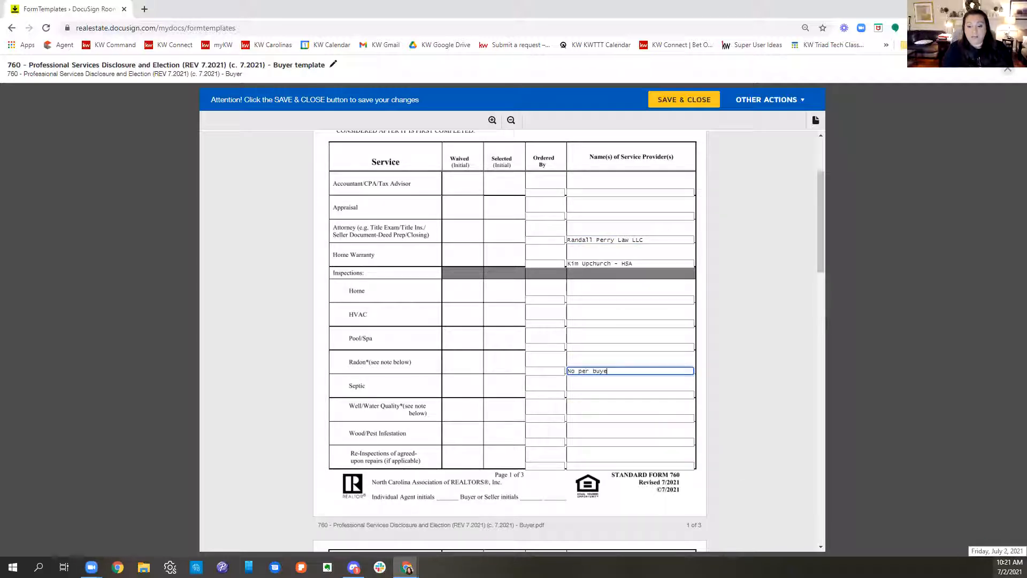
pyautogui.write('No per buyer 7.2.21')
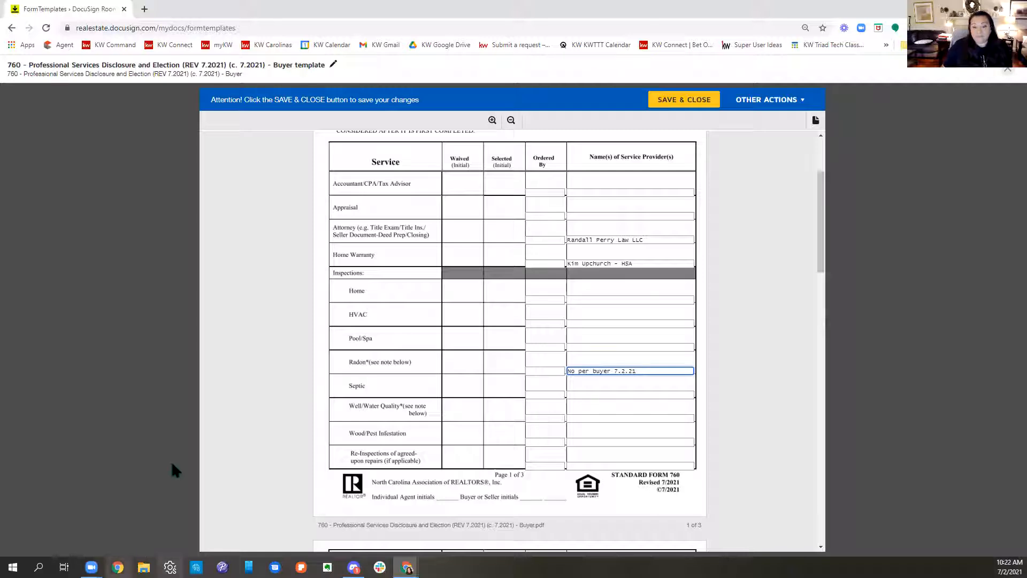
pyautogui.hotkey('ctrl', 'a')
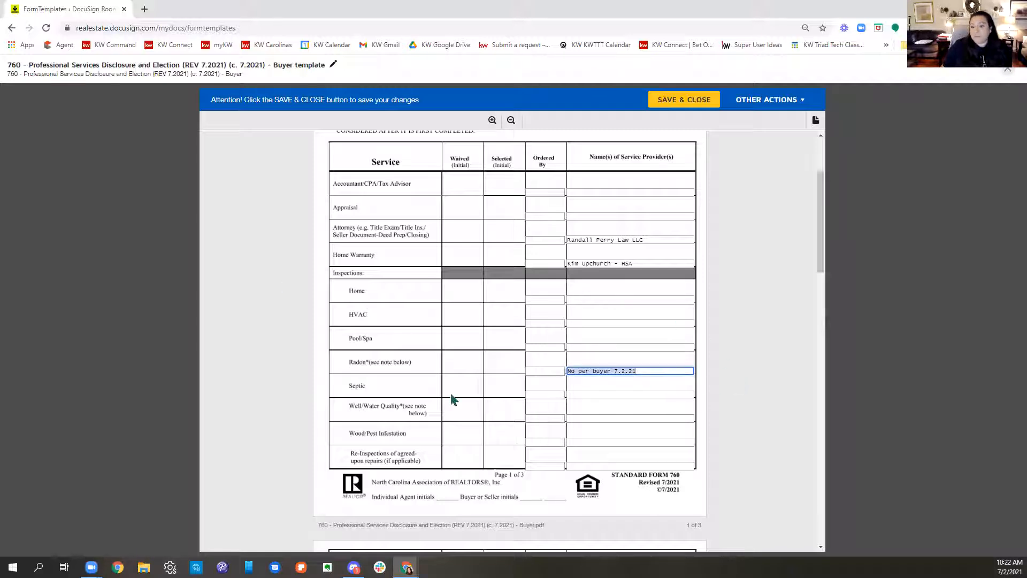
pyautogui.press('BackSpace')
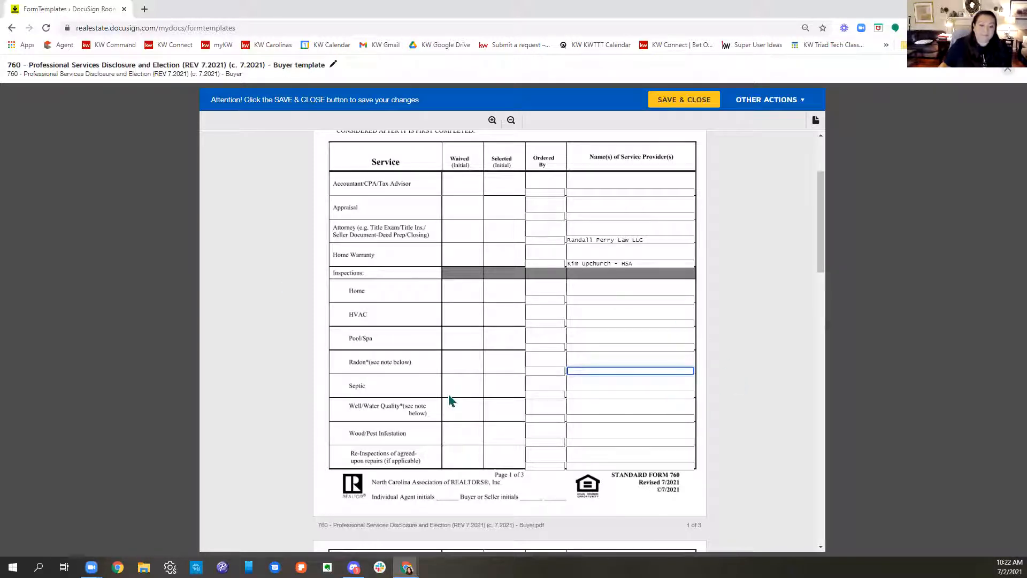
# Step: Save and close the form 760 template, and open the "Buyer 6.11.21 Class" room
pyautogui.click(678, 100)
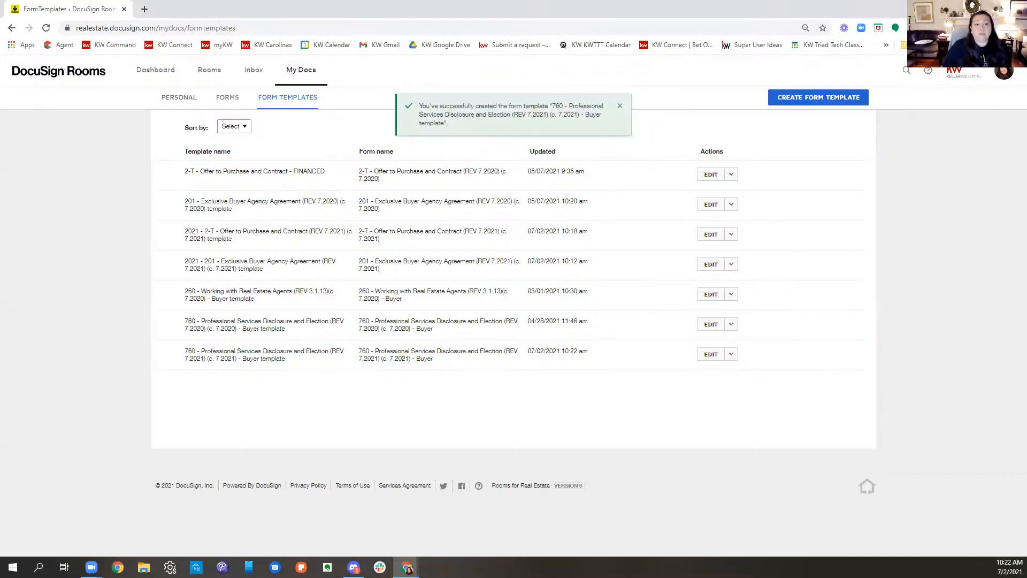
pyautogui.click(210, 77)
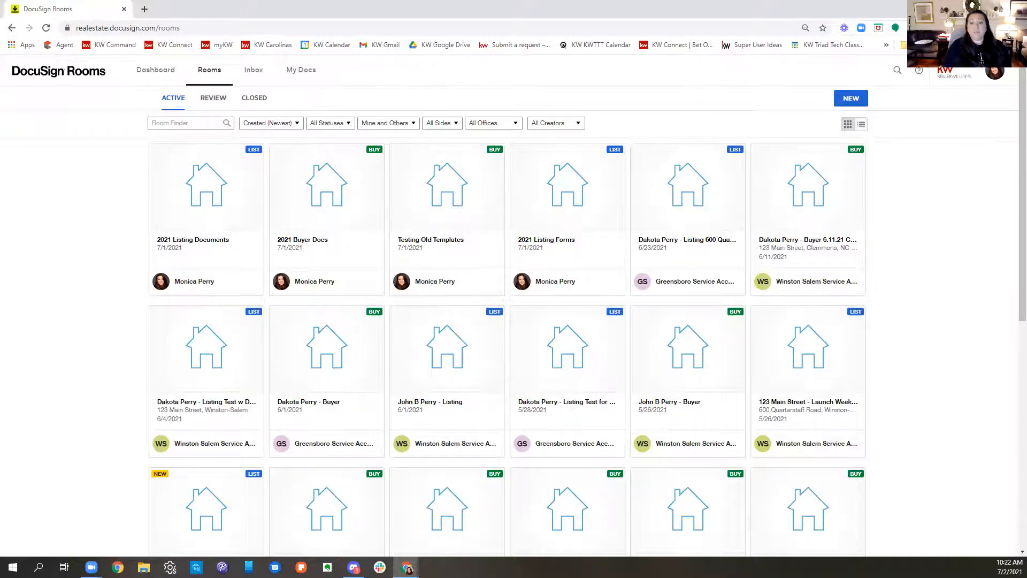
pyautogui.click(826, 256)
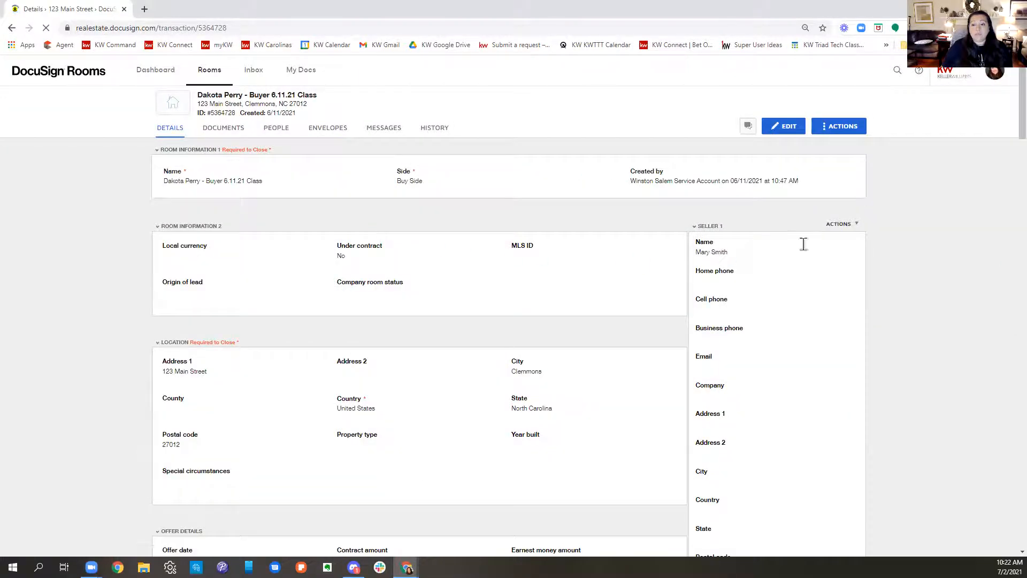
# Step: Examine the room's details for offer, closing, seller, listing agent, buyer and buyer agent information
pyautogui.scroll(-4, 781, 369)
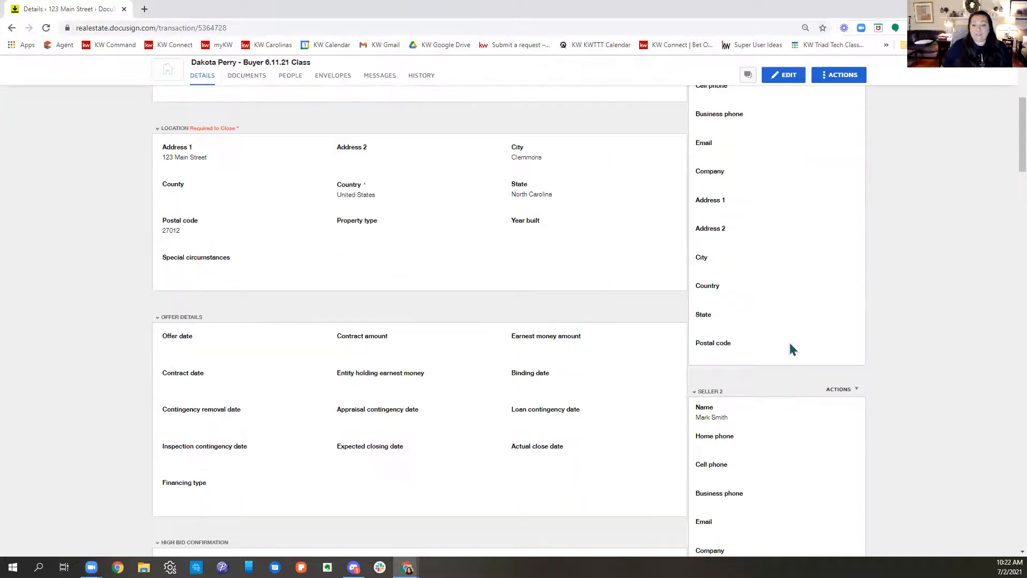
pyautogui.scroll(-4, 841, 419)
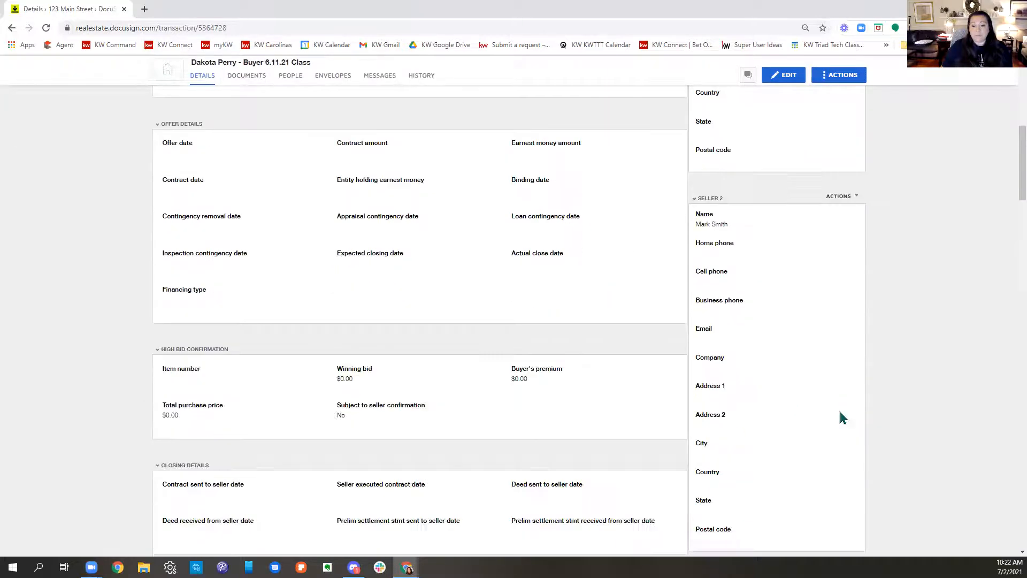
pyautogui.scroll(-4, 843, 417)
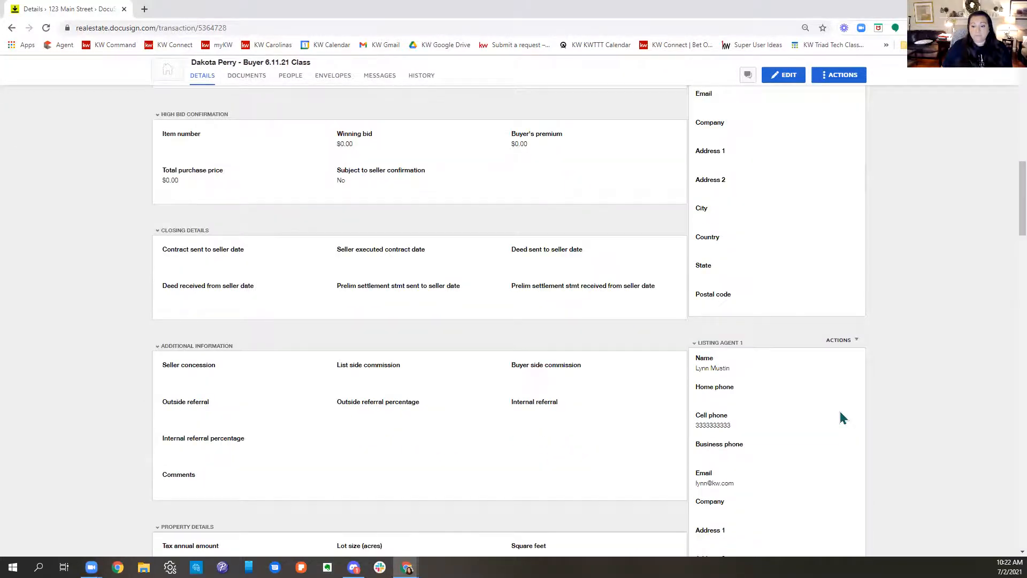
pyautogui.scroll(-11, 842, 419)
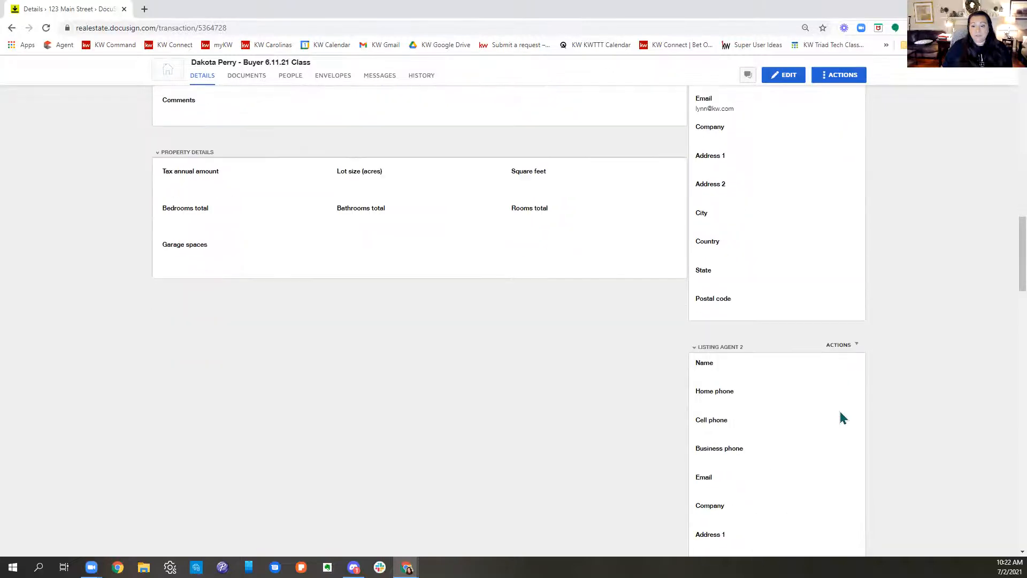
pyautogui.scroll(-9, 844, 417)
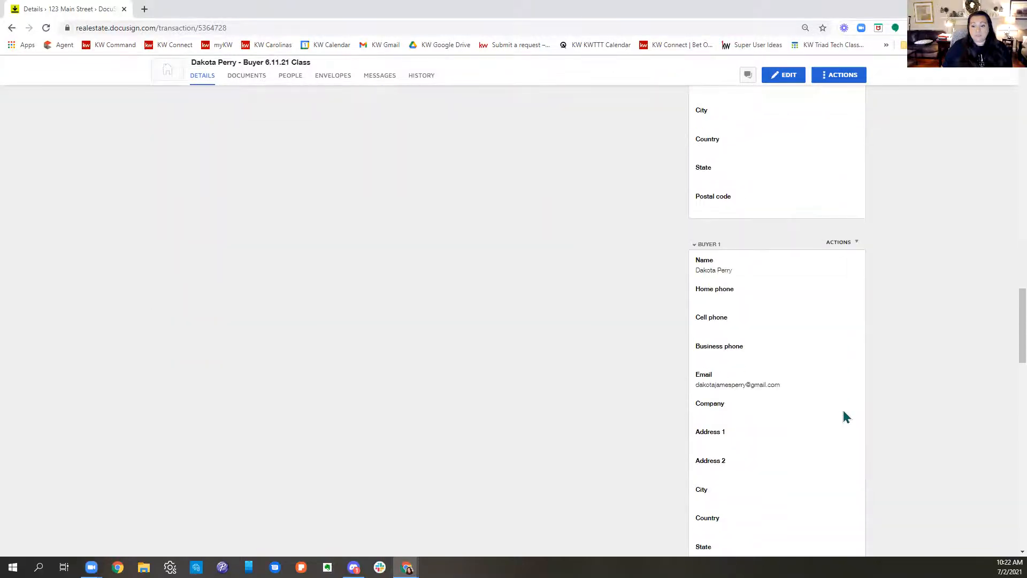
pyautogui.scroll(-13, 843, 416)
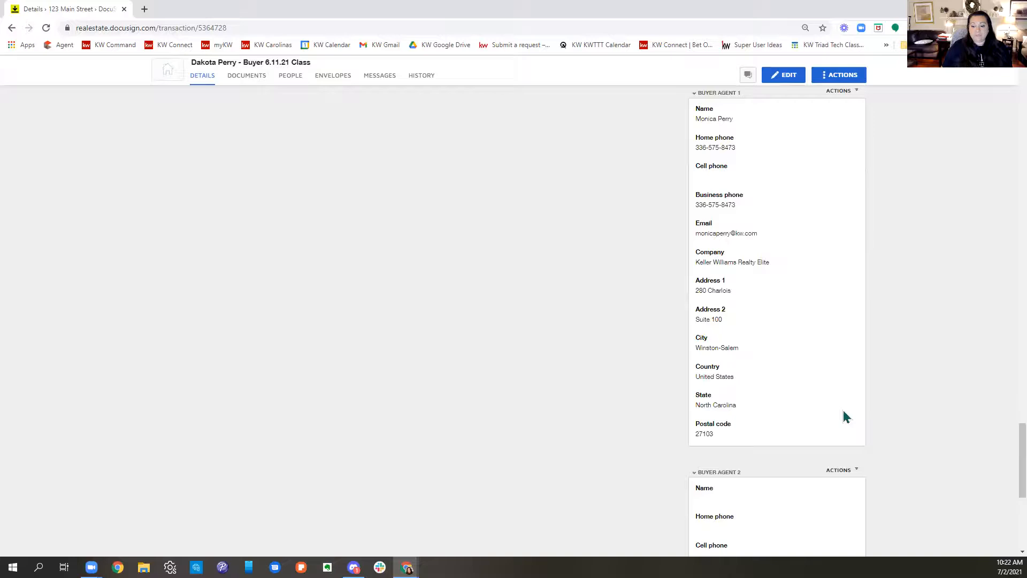
pyautogui.scroll(-6, 844, 415)
pyautogui.scroll(20, 833, 390)
pyautogui.scroll(15, 829, 362)
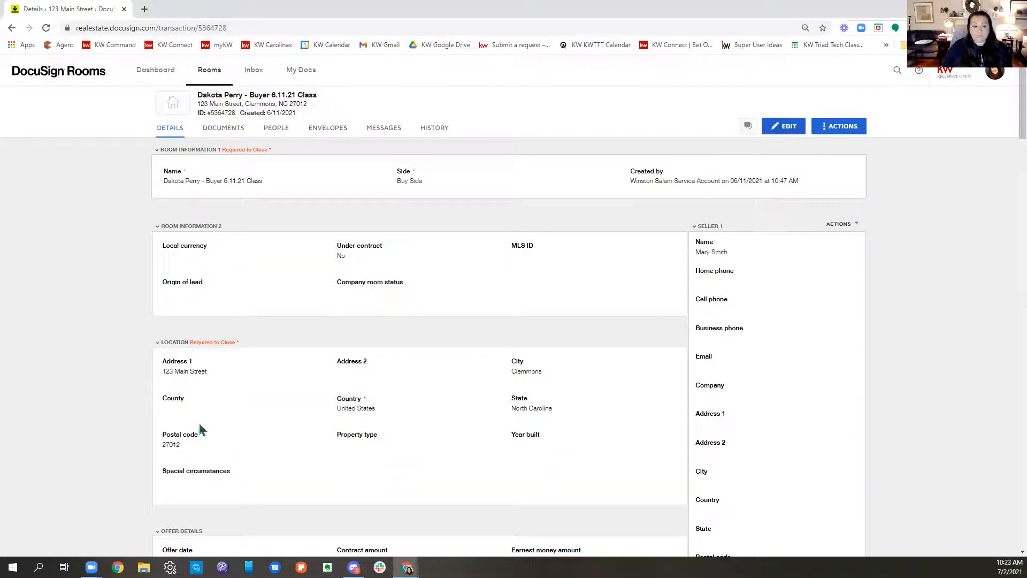
# Step: Delete the unsigned 2-T, 201, 261, 310-T, 760 and both KW 994 forms from the room's documents
pyautogui.click(217, 130)
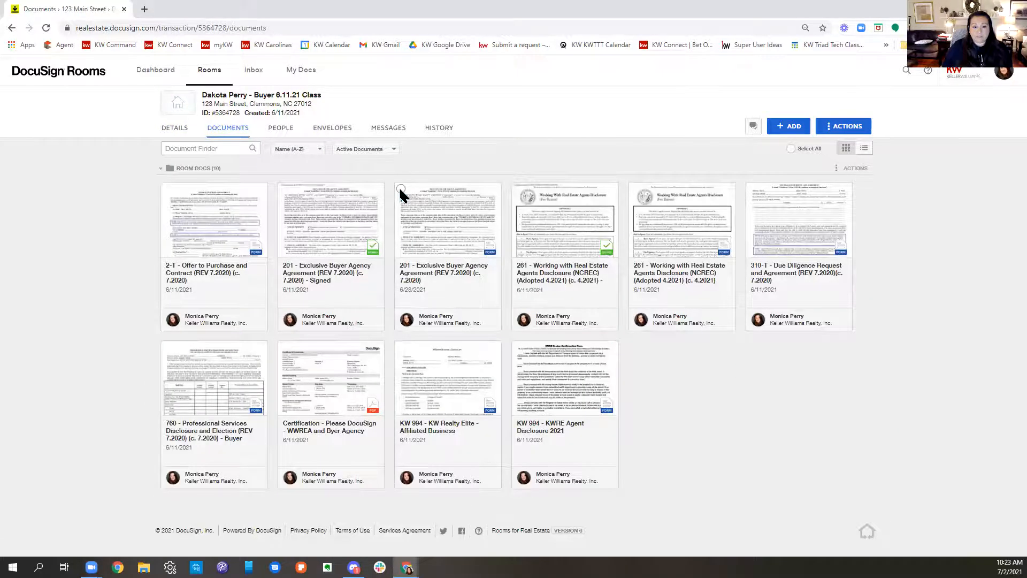
pyautogui.click(400, 190)
pyautogui.click(167, 190)
pyautogui.click(167, 348)
pyautogui.click(401, 349)
pyautogui.click(517, 349)
pyautogui.click(636, 191)
pyautogui.click(753, 191)
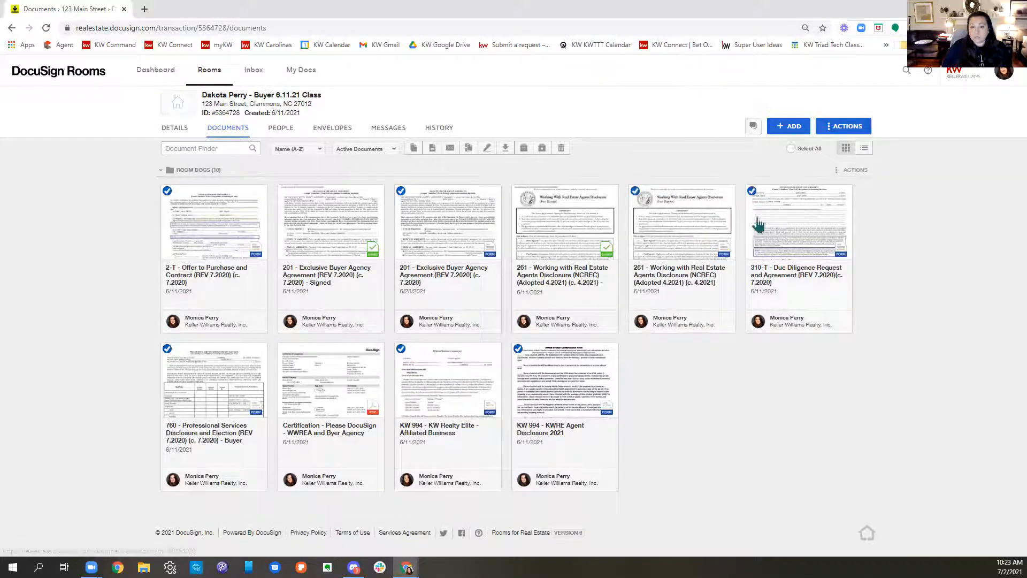
pyautogui.click(562, 149)
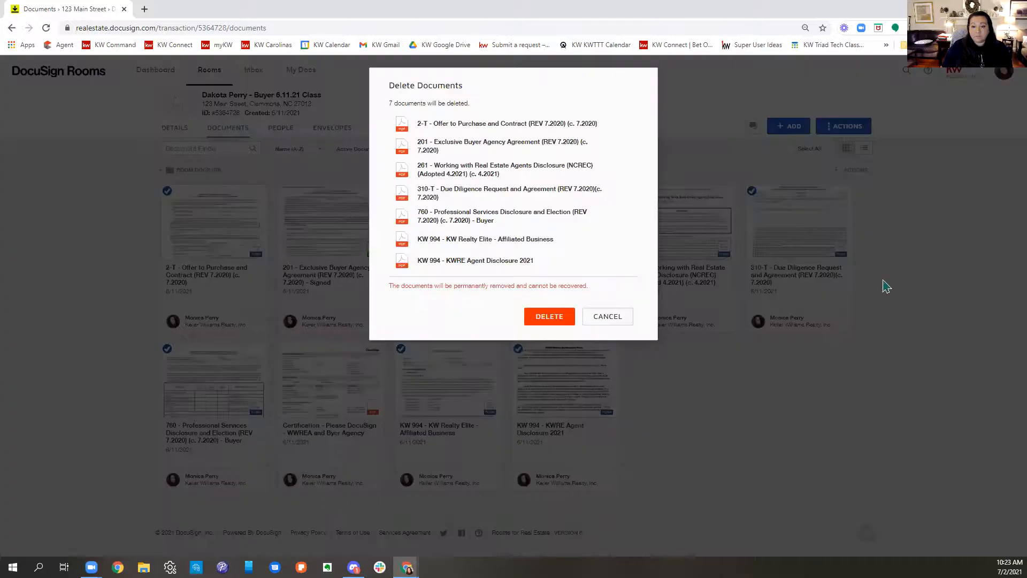
pyautogui.click(541, 319)
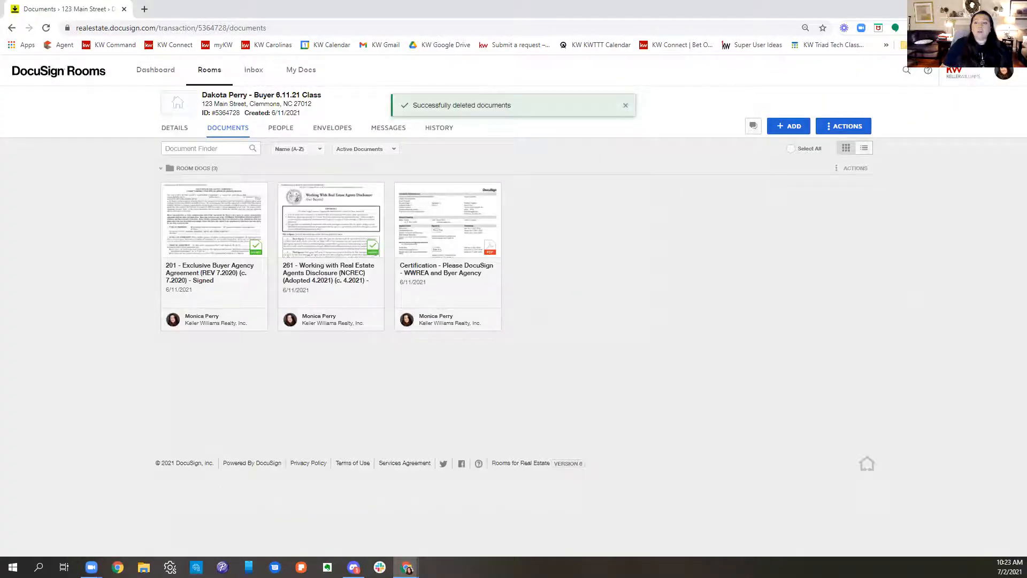
# Step: Start adding DocuSign forms from KWRE Buyer Forms, selecting 2-T Offer to Purchase and Contract with its 2021 template
pyautogui.click(792, 134)
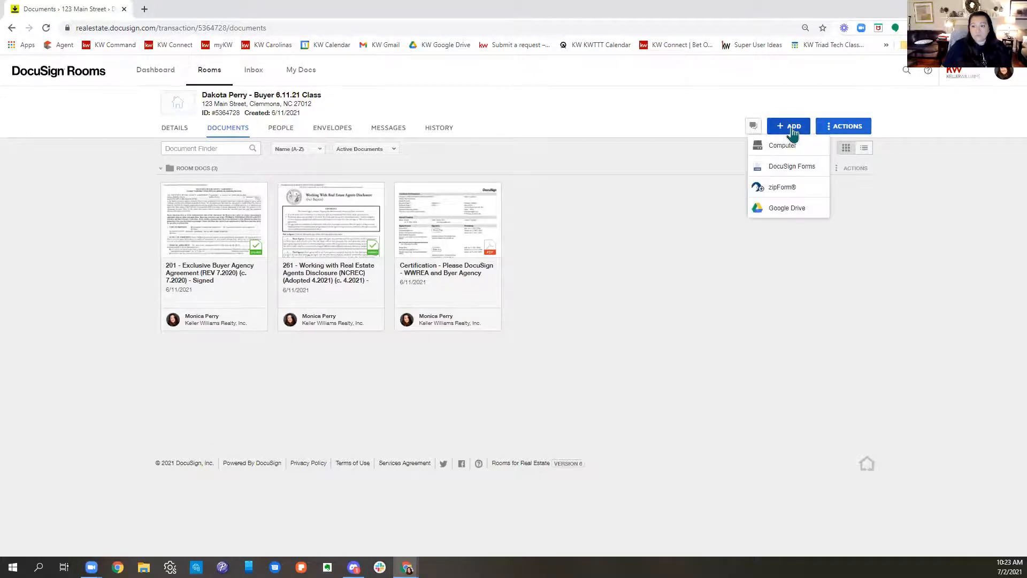
pyautogui.click(778, 169)
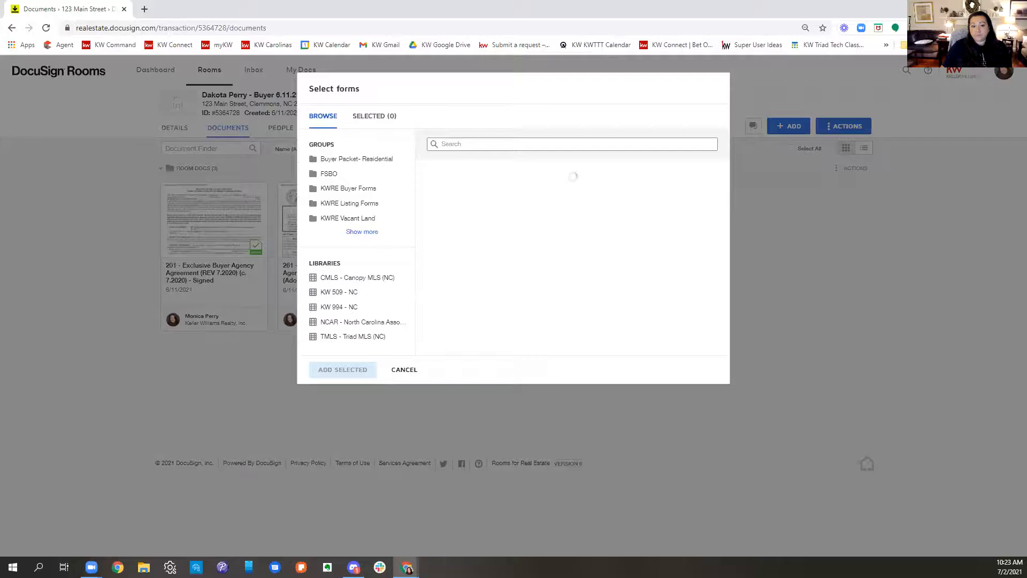
pyautogui.click(350, 190)
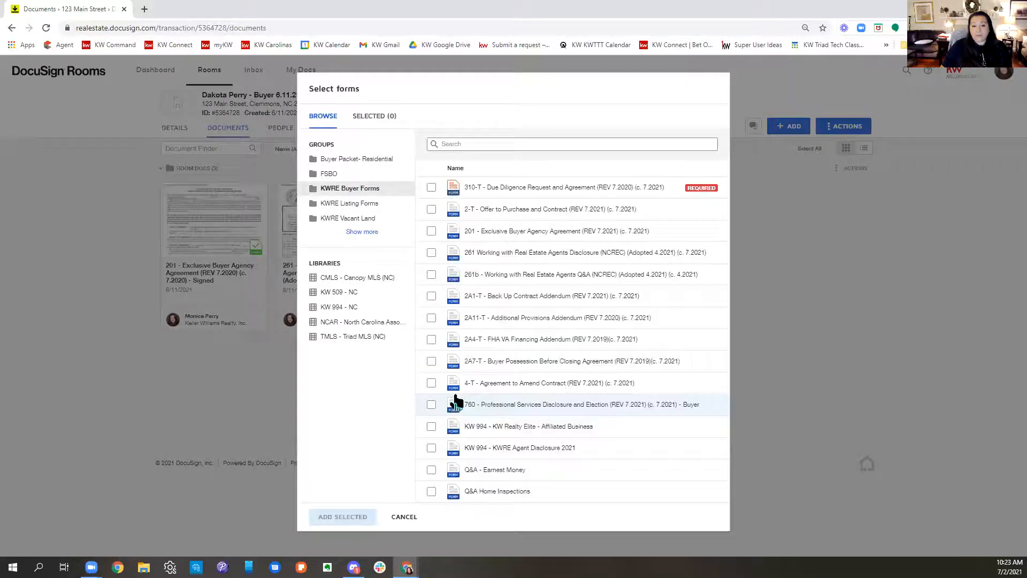
pyautogui.click(431, 210)
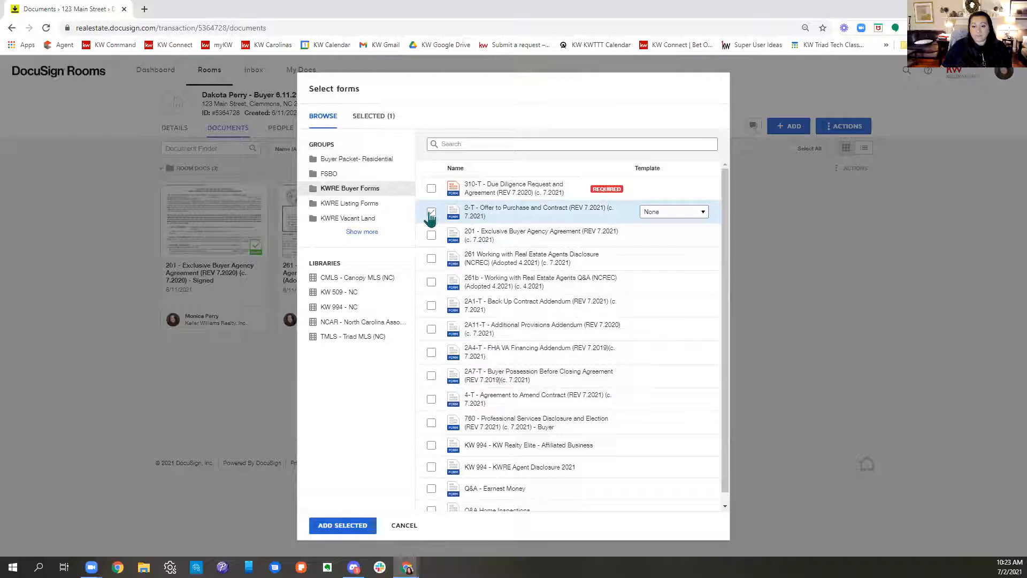
pyautogui.click(675, 214)
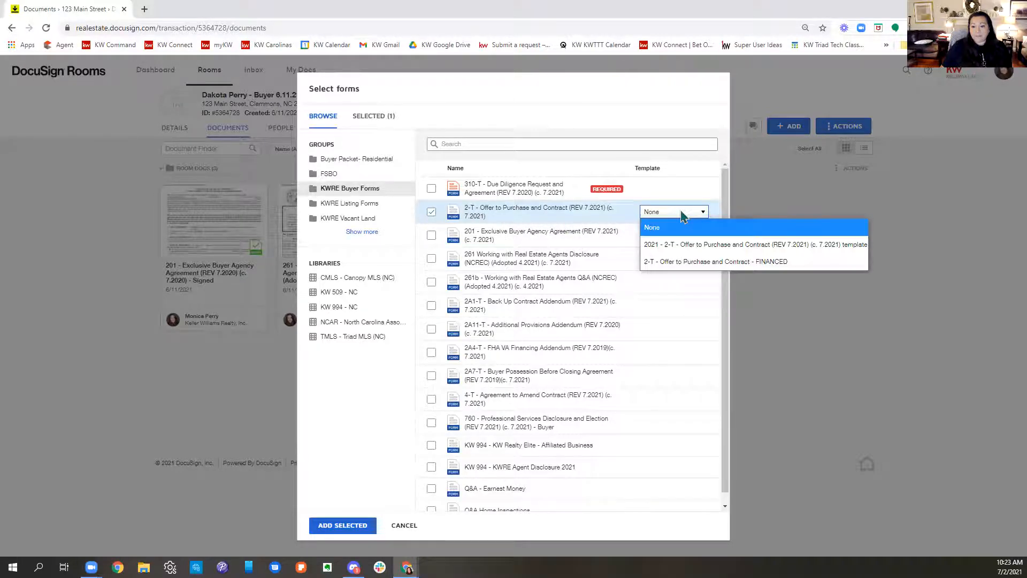
pyautogui.click(668, 249)
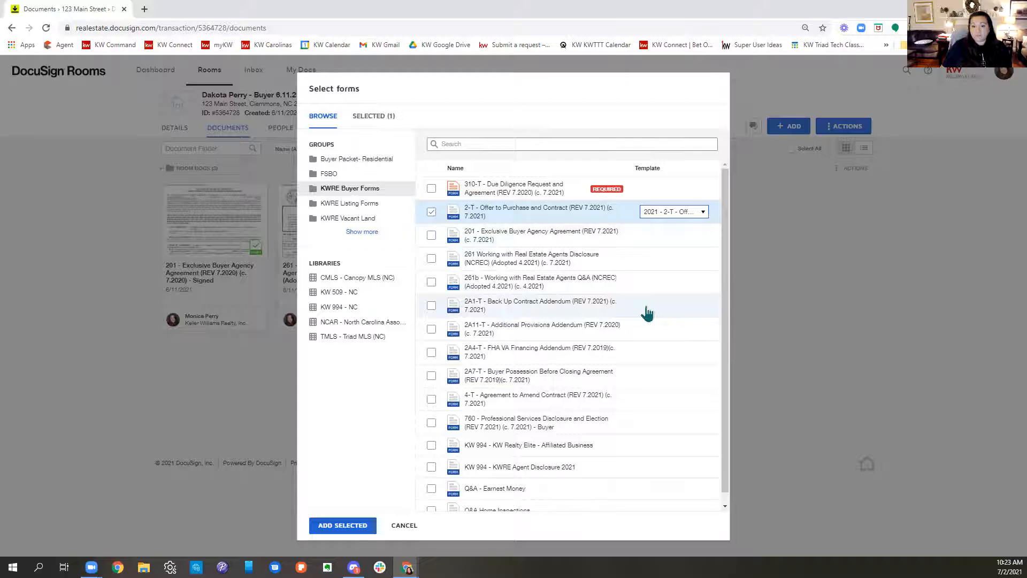
# Step: Select the 201 Exclusive Buyer Agency Agreement and the 760 Professional Services Disclosure, each with its REV 7.2021 template
pyautogui.click(431, 236)
pyautogui.click(660, 236)
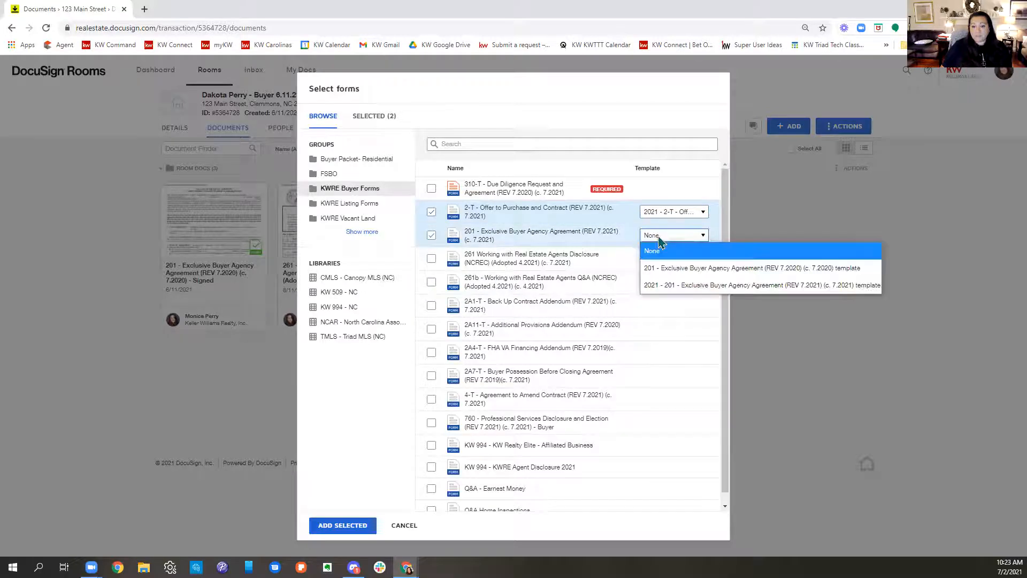
pyautogui.click(676, 285)
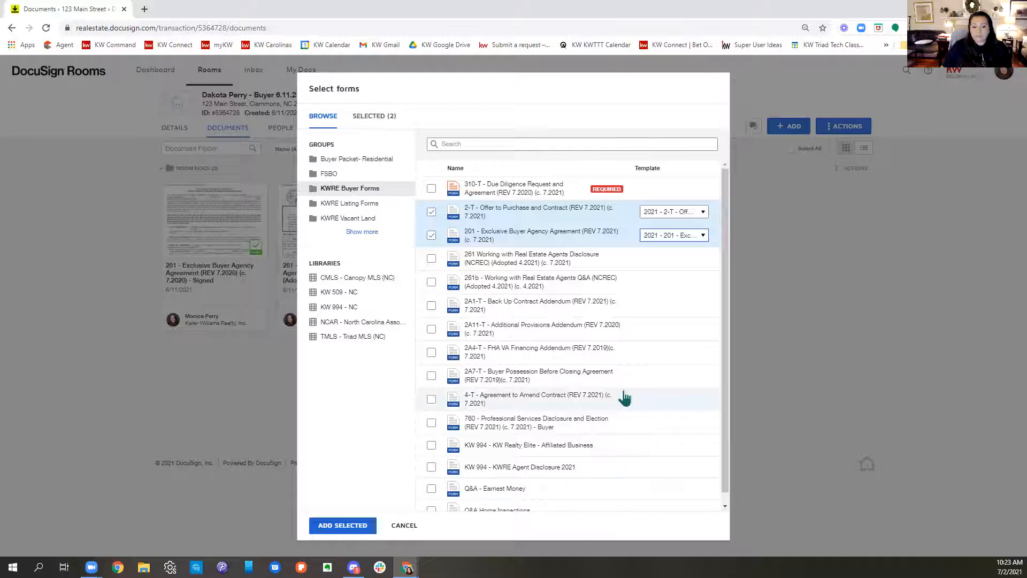
pyautogui.scroll(-1, 619, 396)
pyautogui.click(432, 413)
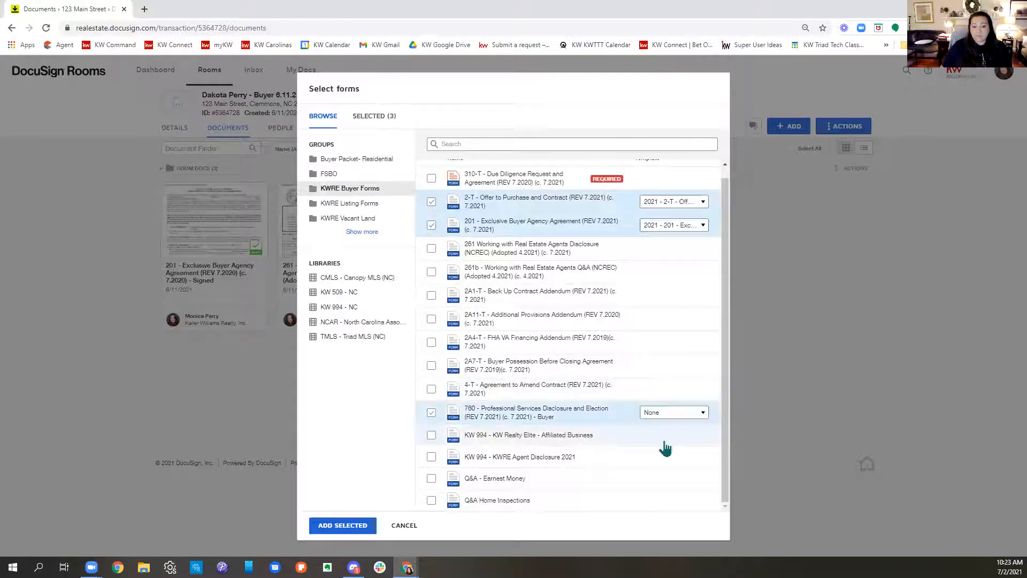
pyautogui.click(671, 414)
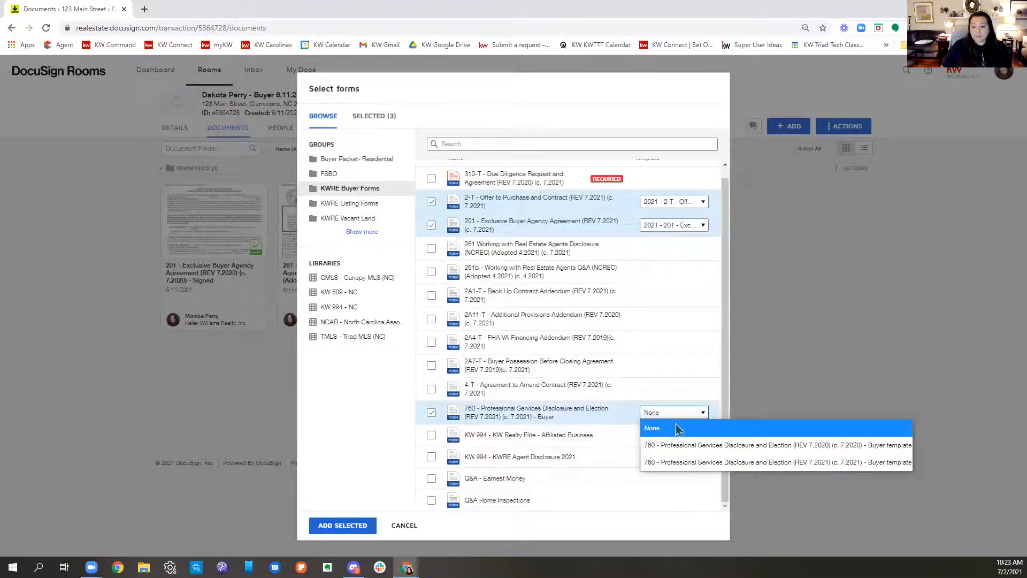
pyautogui.click(677, 462)
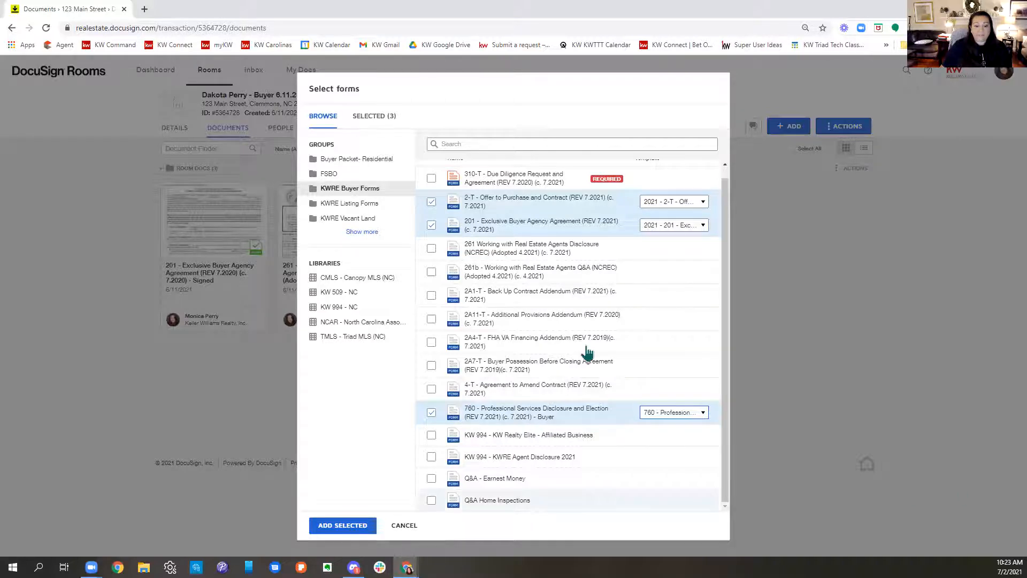
# Step: Include 261b and both KW 994 forms, and add all selected forms with template priority 2-T first, 201 second and 760 third
pyautogui.click(431, 272)
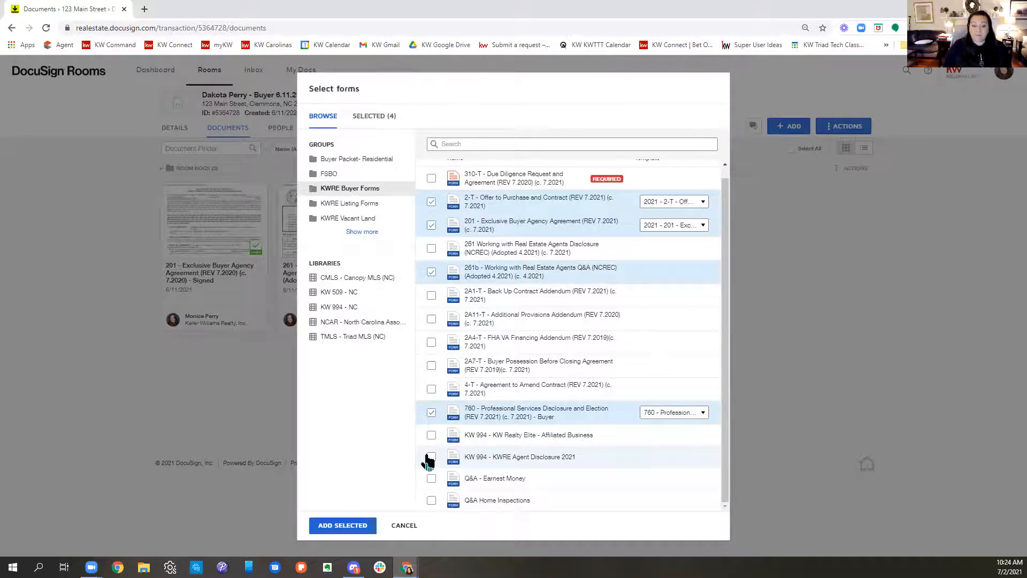
pyautogui.click(431, 435)
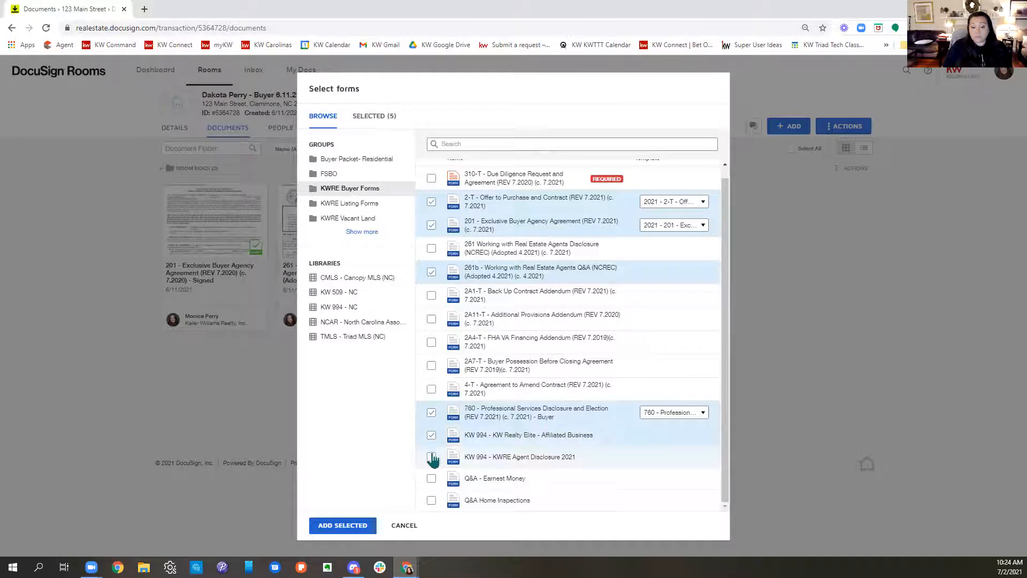
pyautogui.click(431, 456)
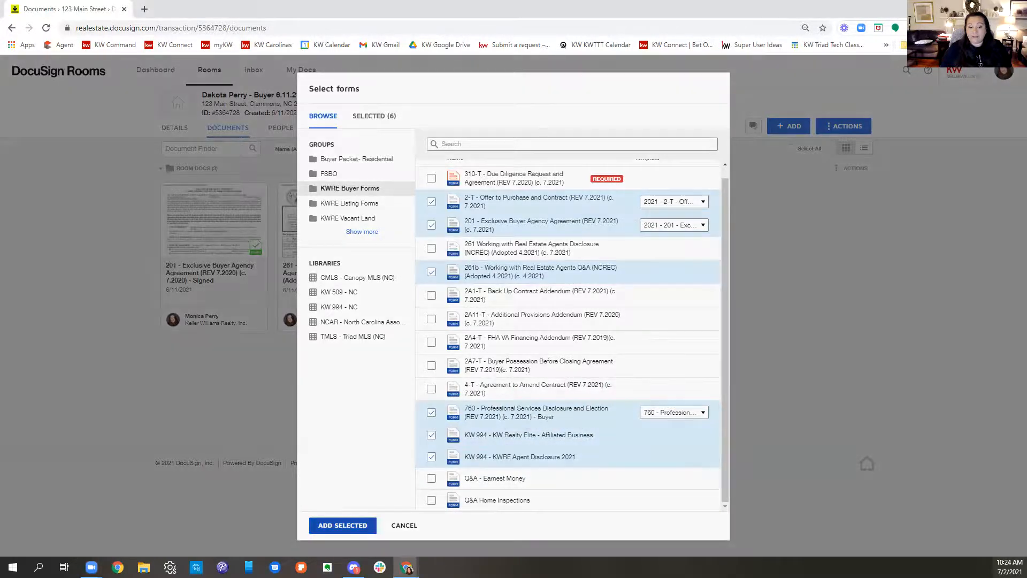
pyautogui.click(329, 523)
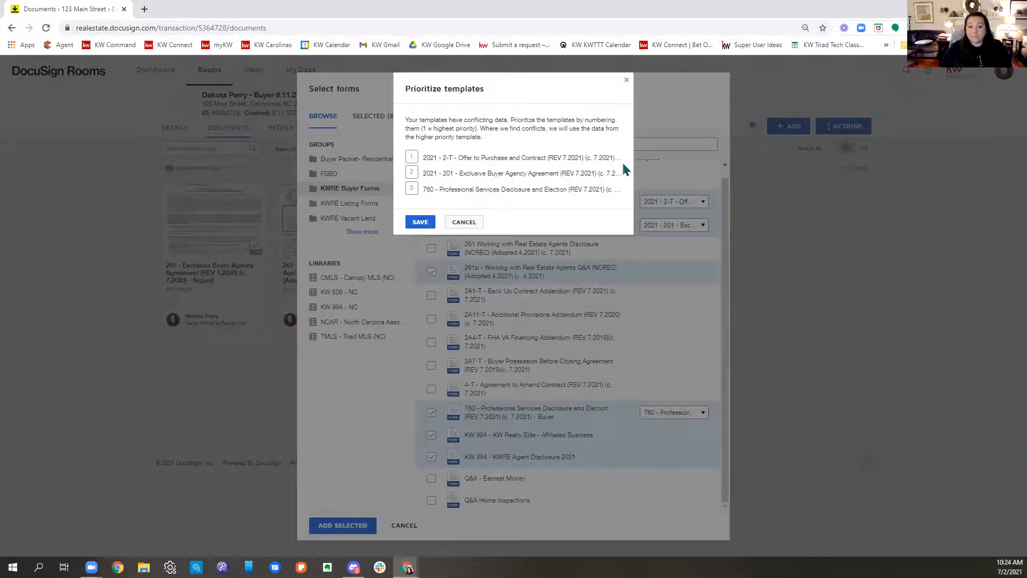
pyautogui.click(420, 223)
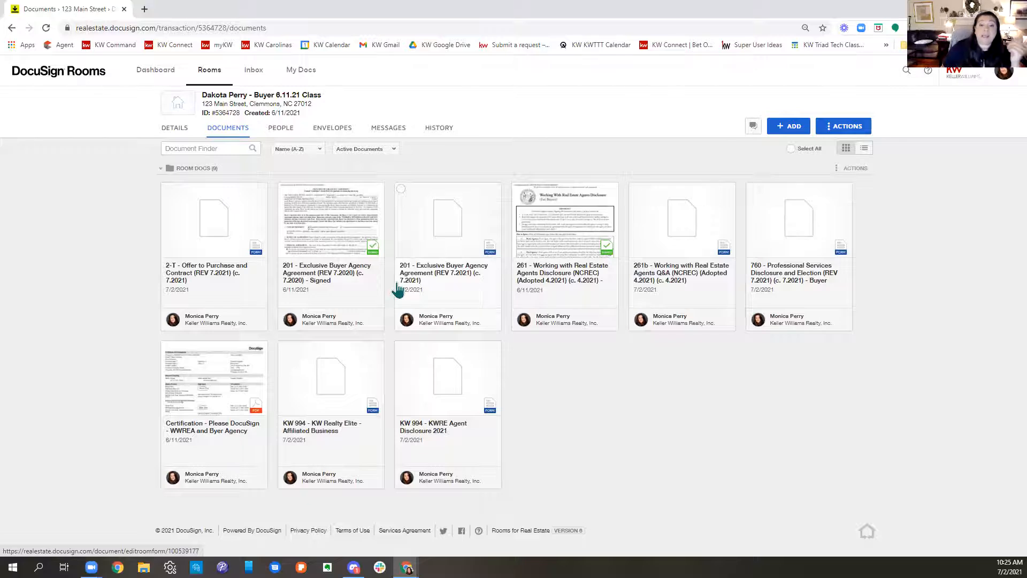
# Step: Review the prefilled first page of the new 201 Exclusive Buyer Agency Agreement (REV 7.2021), and close it without saving
pyautogui.click(484, 234)
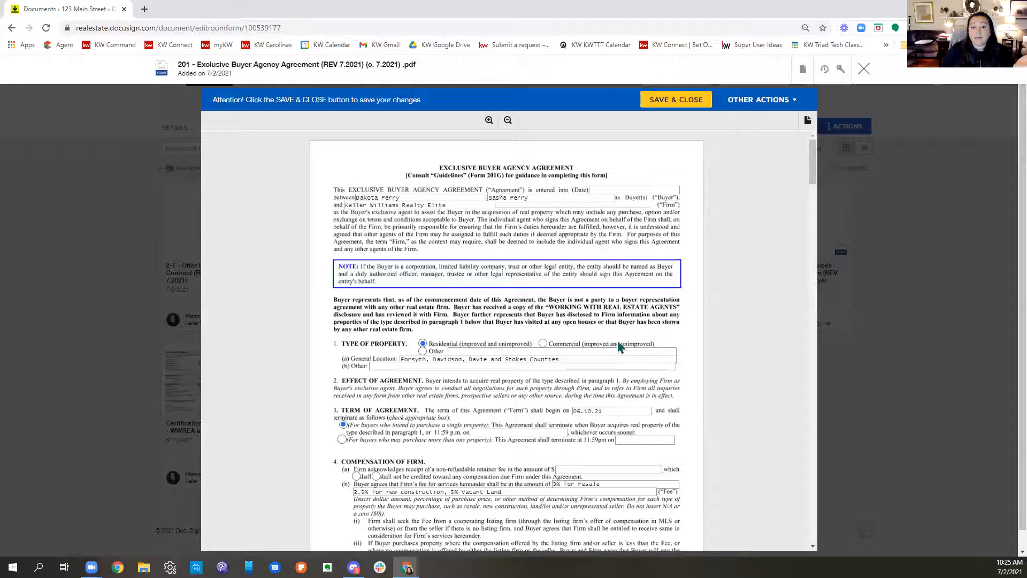
pyautogui.scroll(-3, 649, 362)
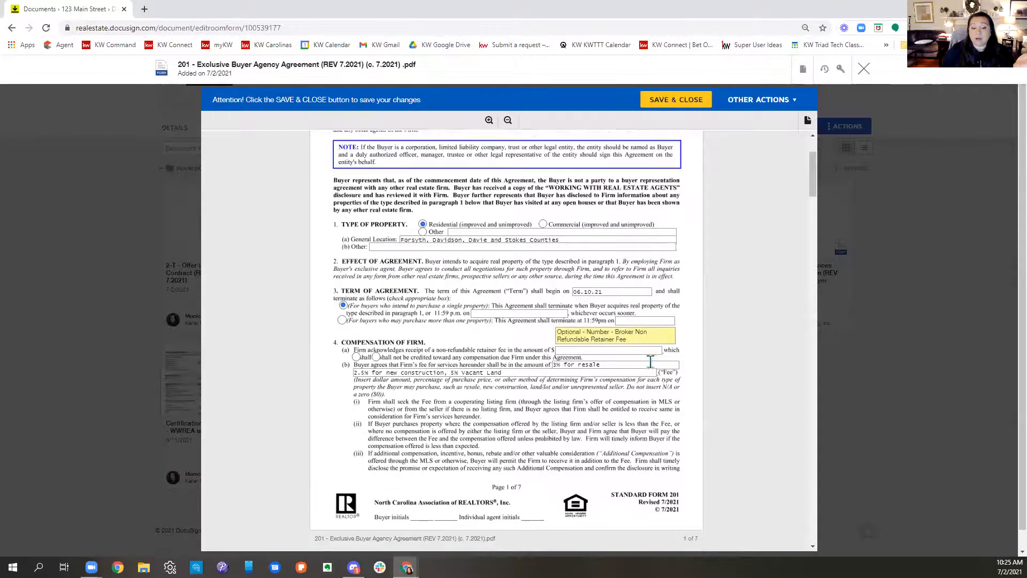
pyautogui.scroll(-2, 650, 363)
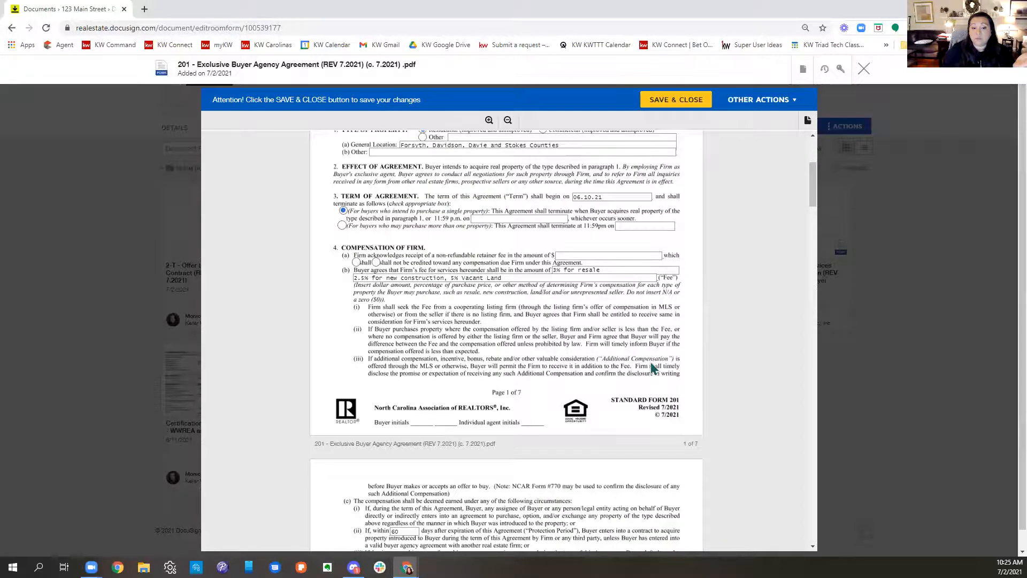
pyautogui.click(864, 69)
# Step: Check the available document actions for the new 201 form, including applying a form template
pyautogui.rightClick(467, 232)
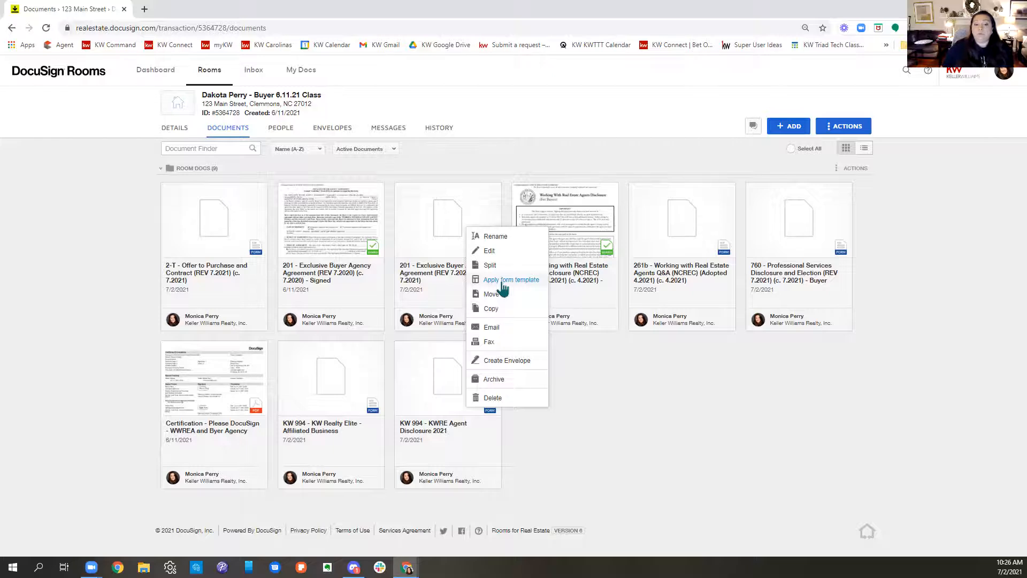
pyautogui.rightClick(412, 229)
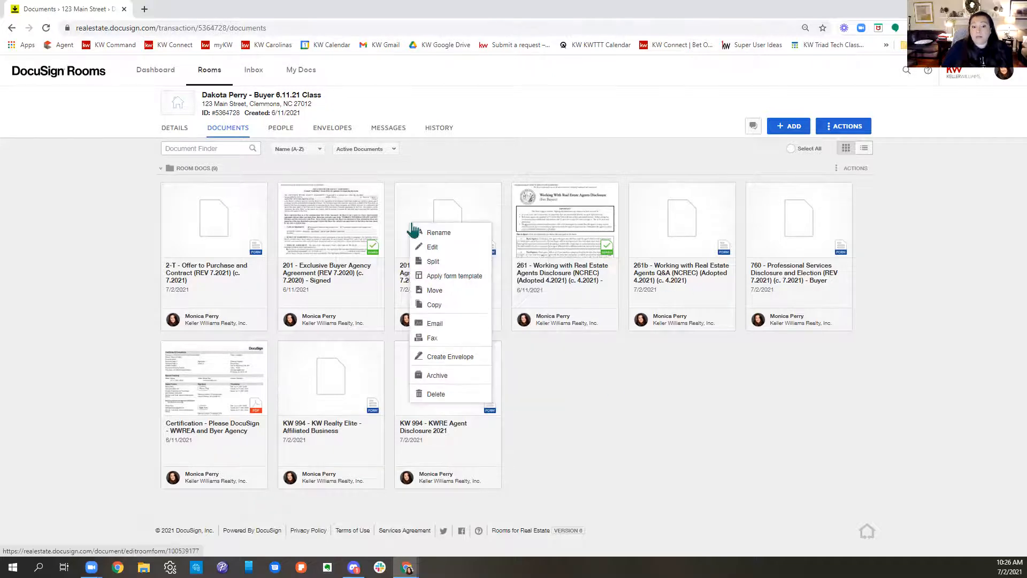
pyautogui.click(853, 418)
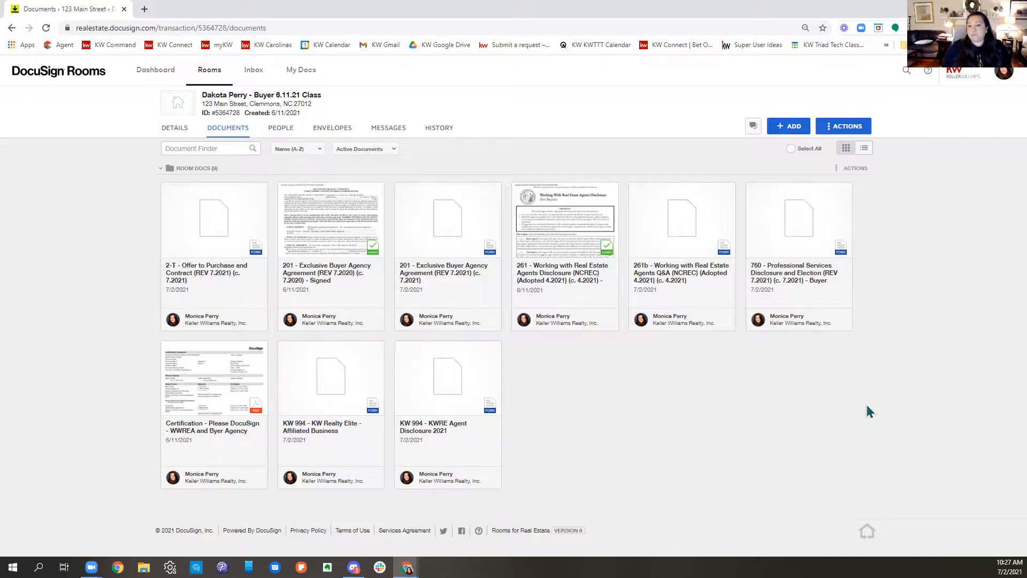
# Step: Compare the document actions of the 261b and 760 forms, and view the templates offered for the 760 without applying one
pyautogui.rightClick(690, 232)
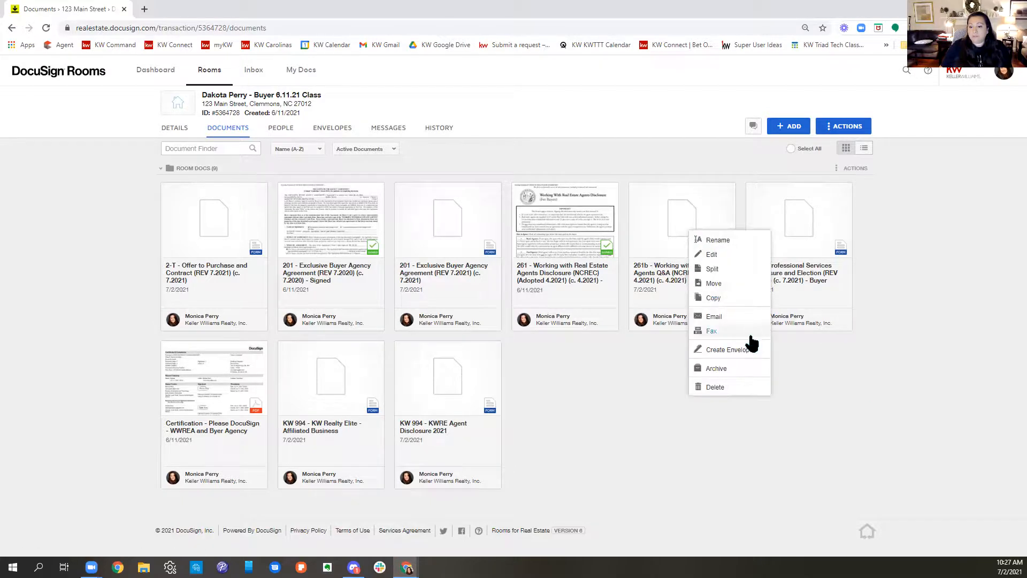
pyautogui.rightClick(807, 217)
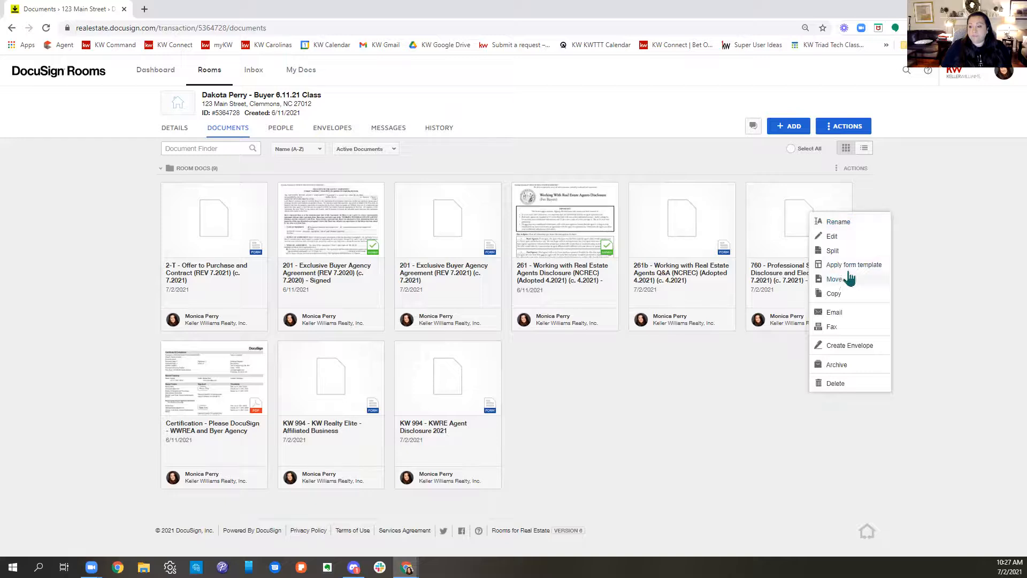
pyautogui.rightClick(663, 231)
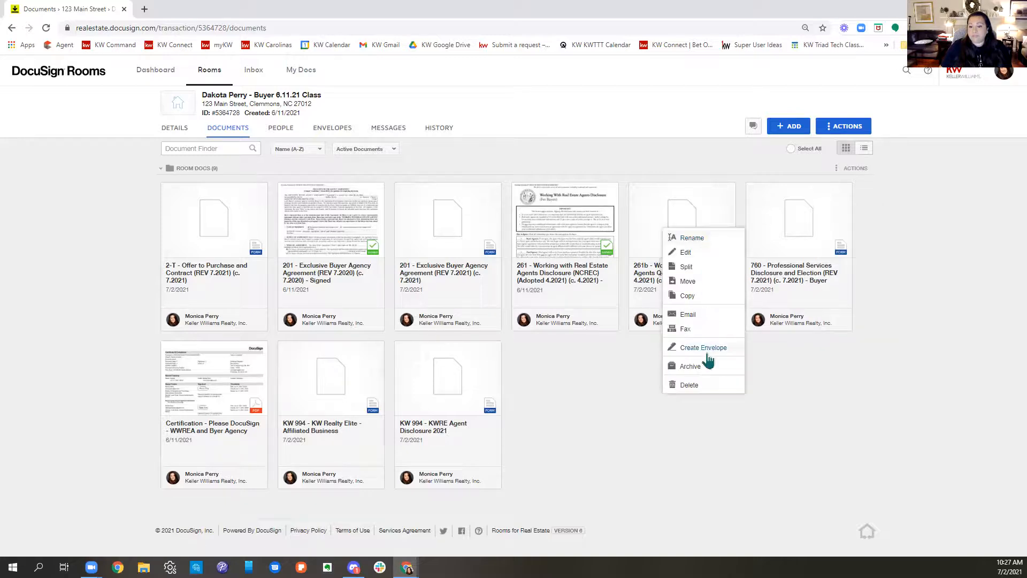
pyautogui.rightClick(781, 229)
pyautogui.click(815, 280)
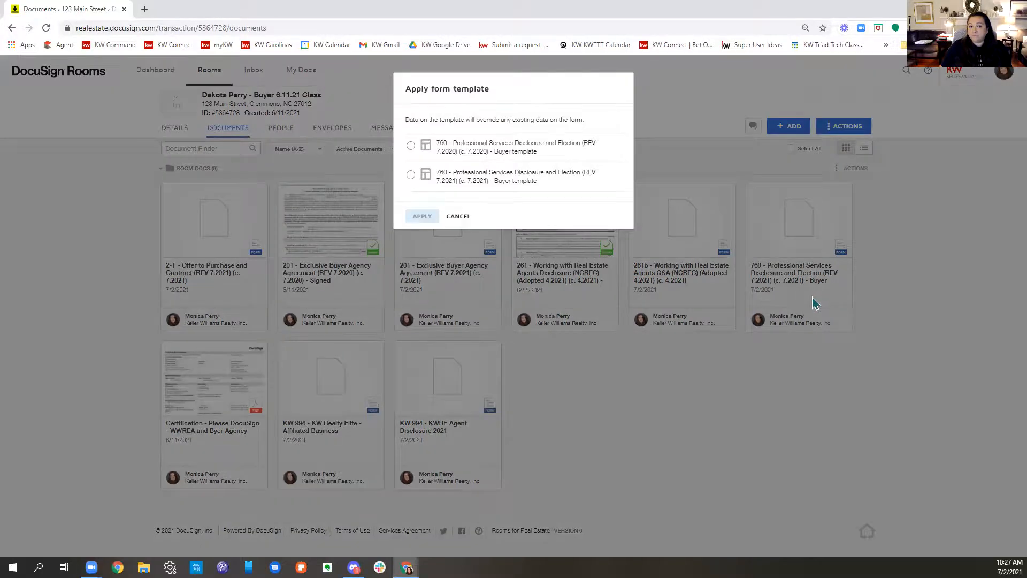
pyautogui.click(463, 216)
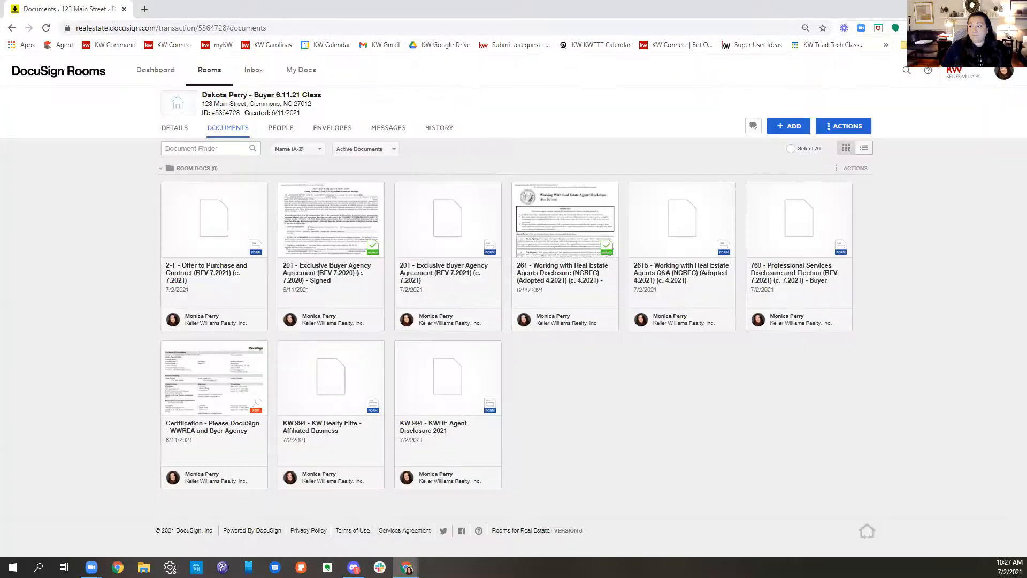